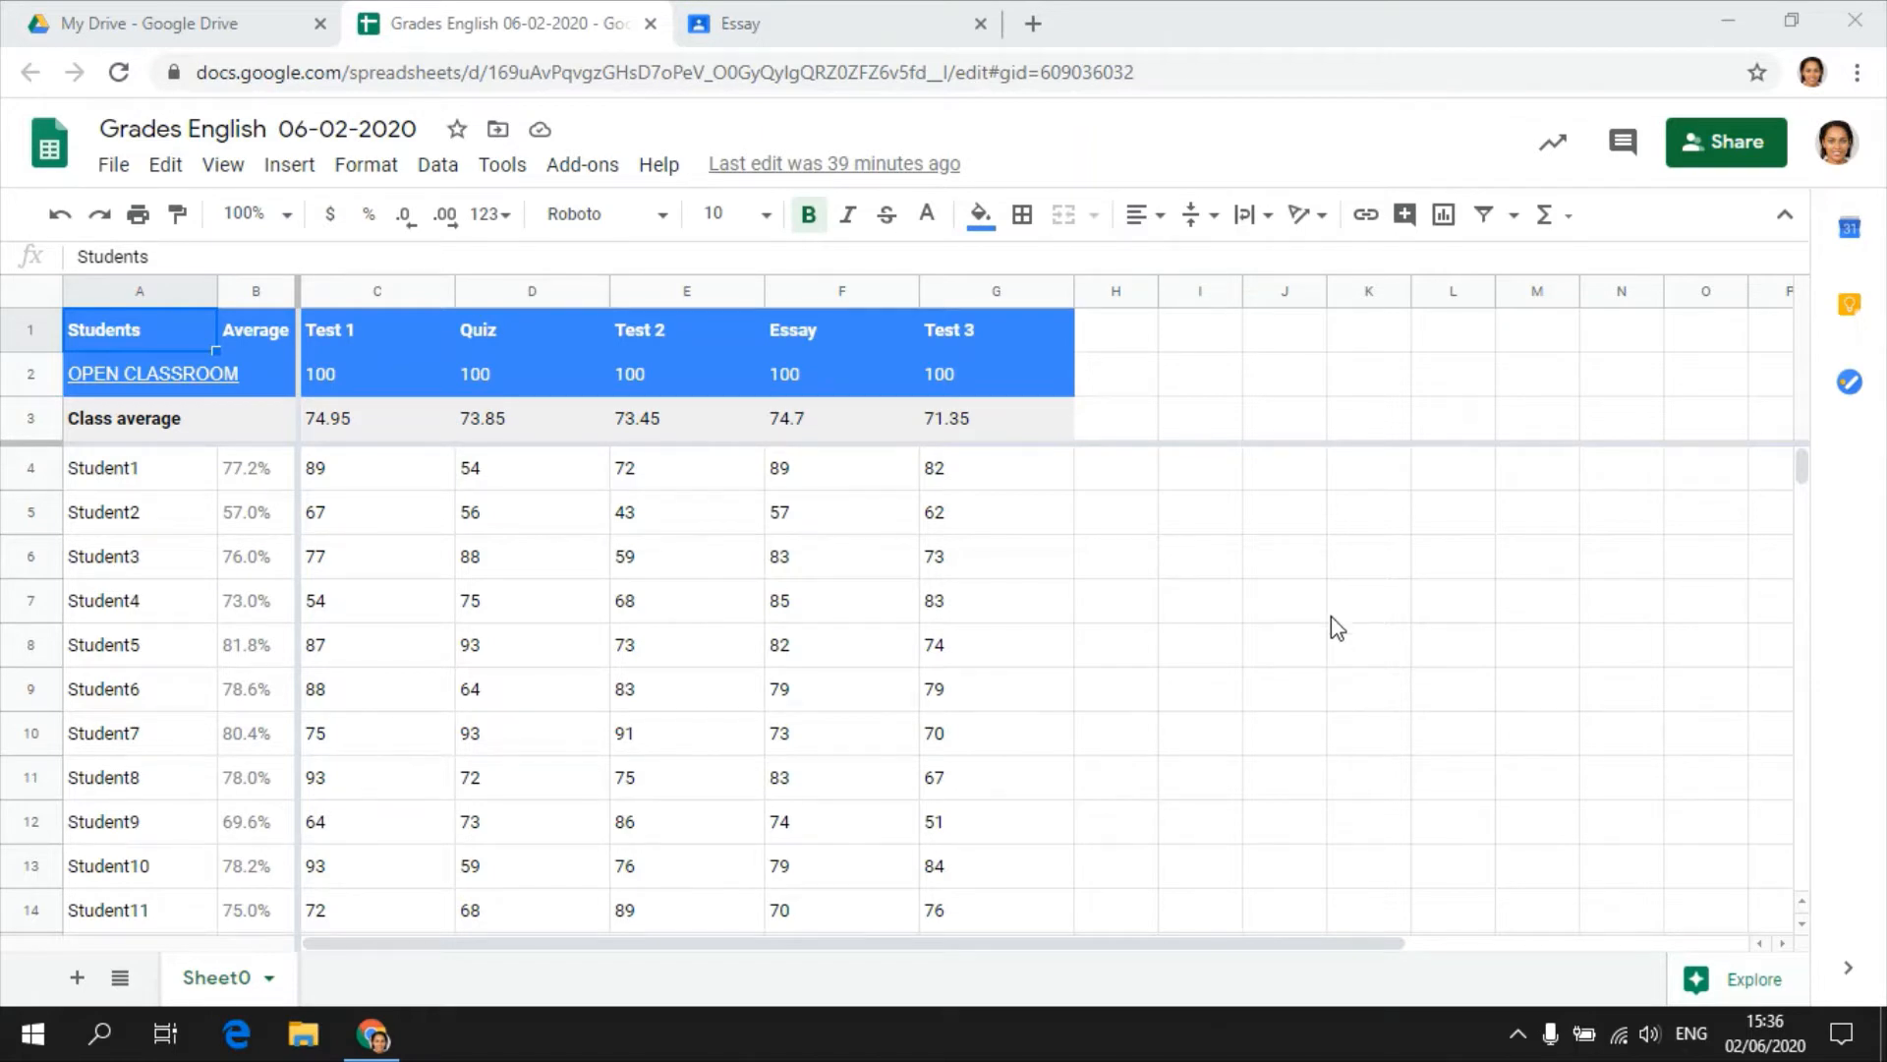
Check the grade export options for the Essay assignment in Google Classroom, and return to the English grades spreadsheet.
{"action": "left_click", "coordinate": [794, 13]}
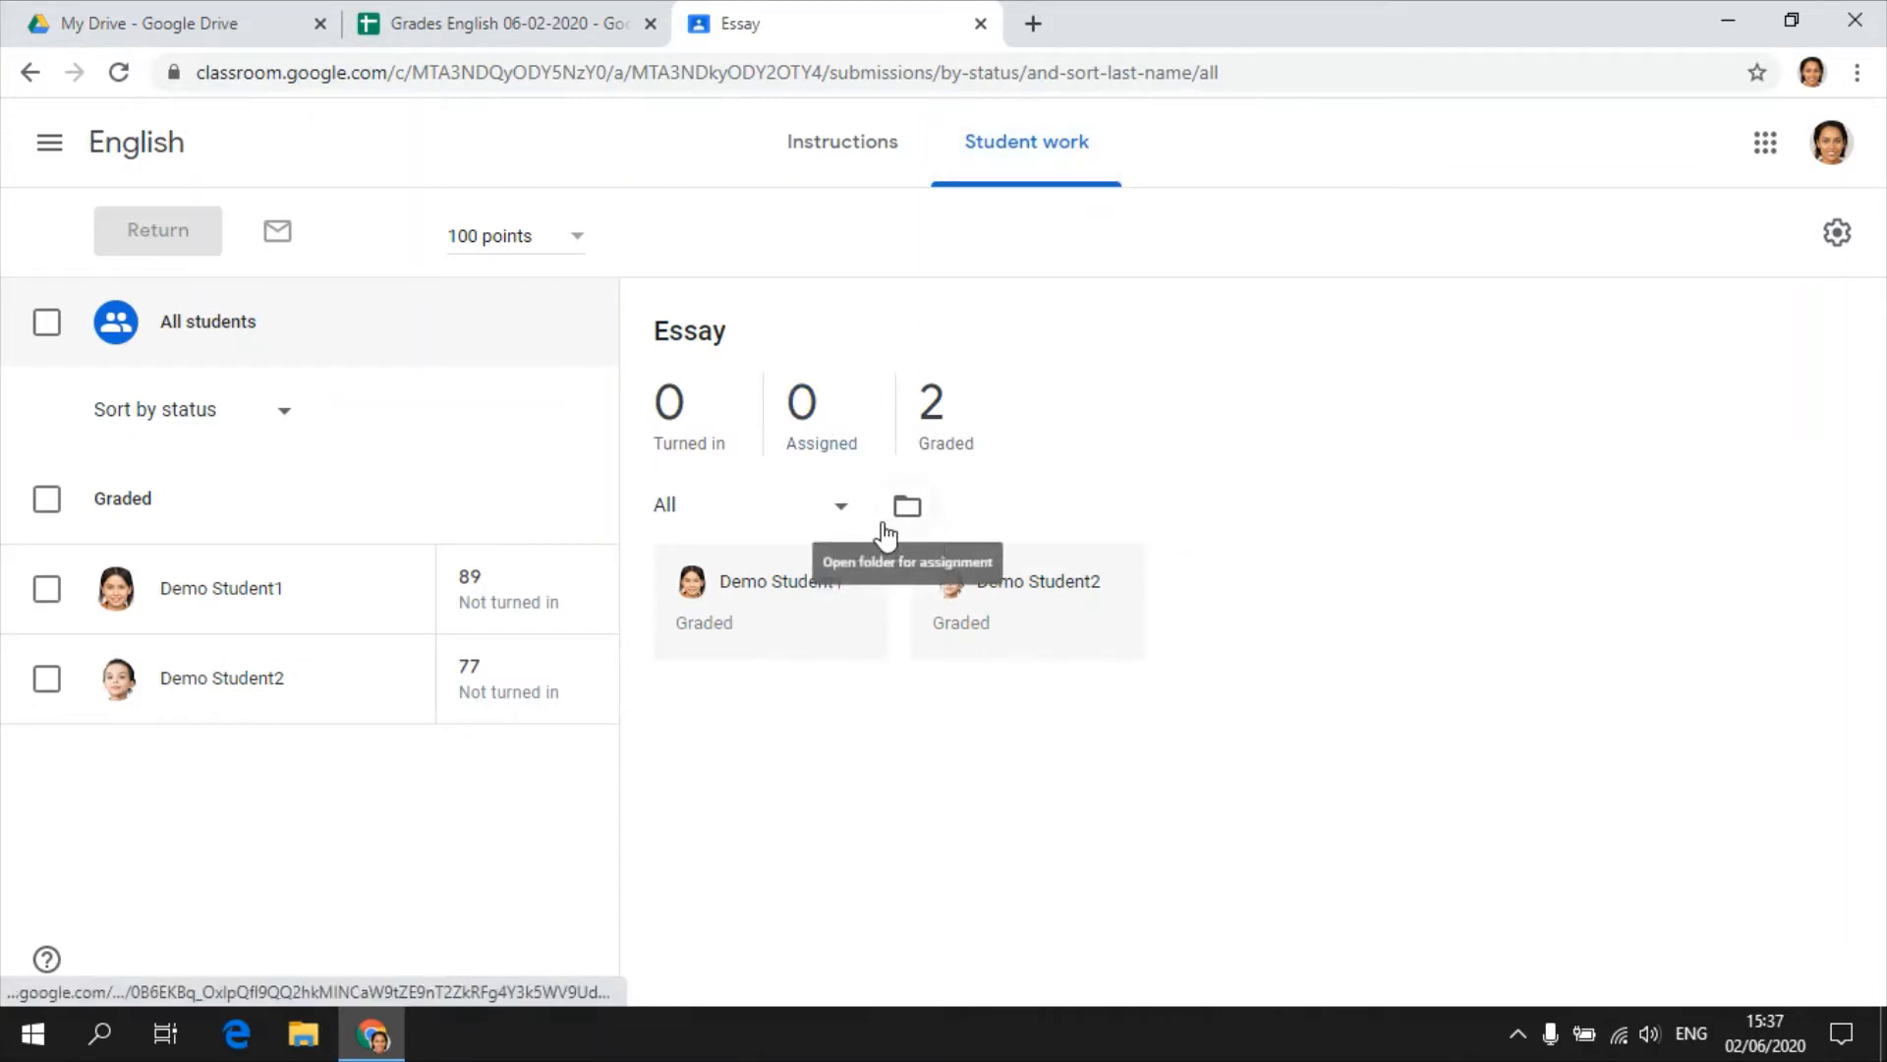
{"action": "left_click", "coordinate": [1832, 253]}
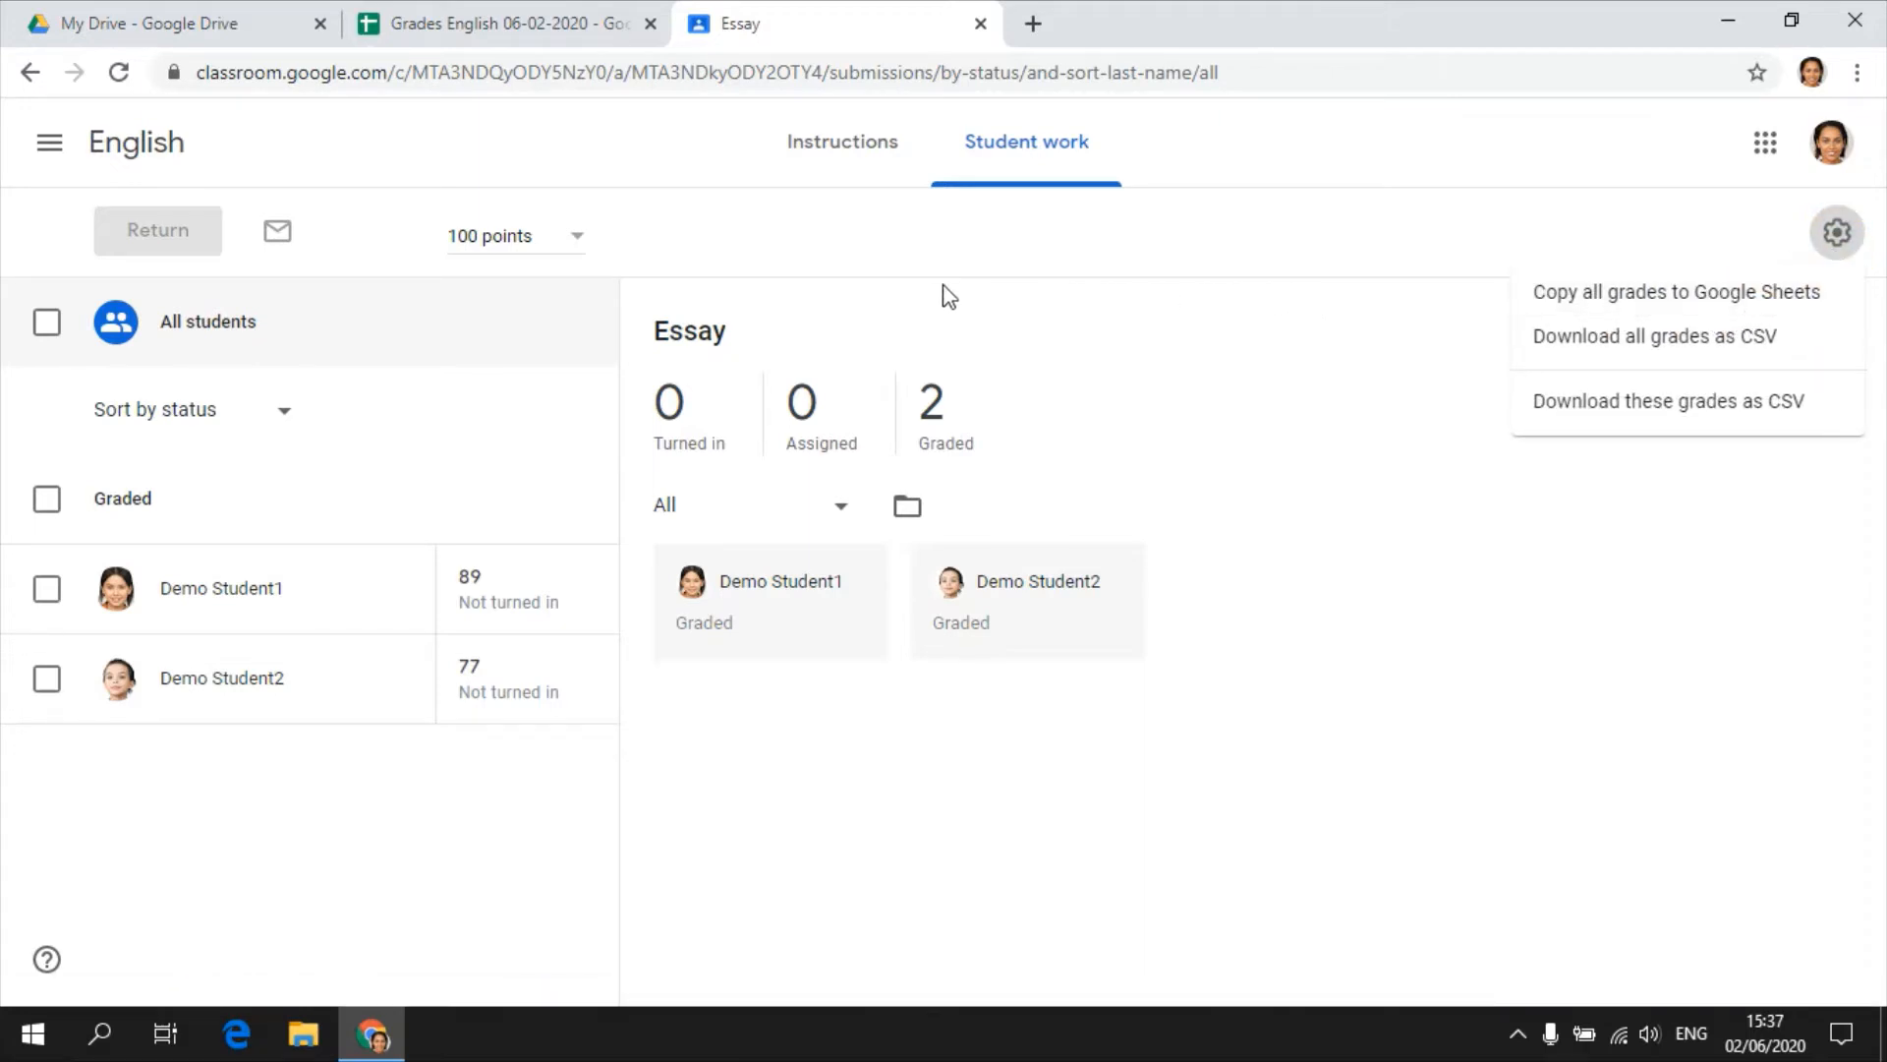
{"action": "left_click", "coordinate": [552, 24]}
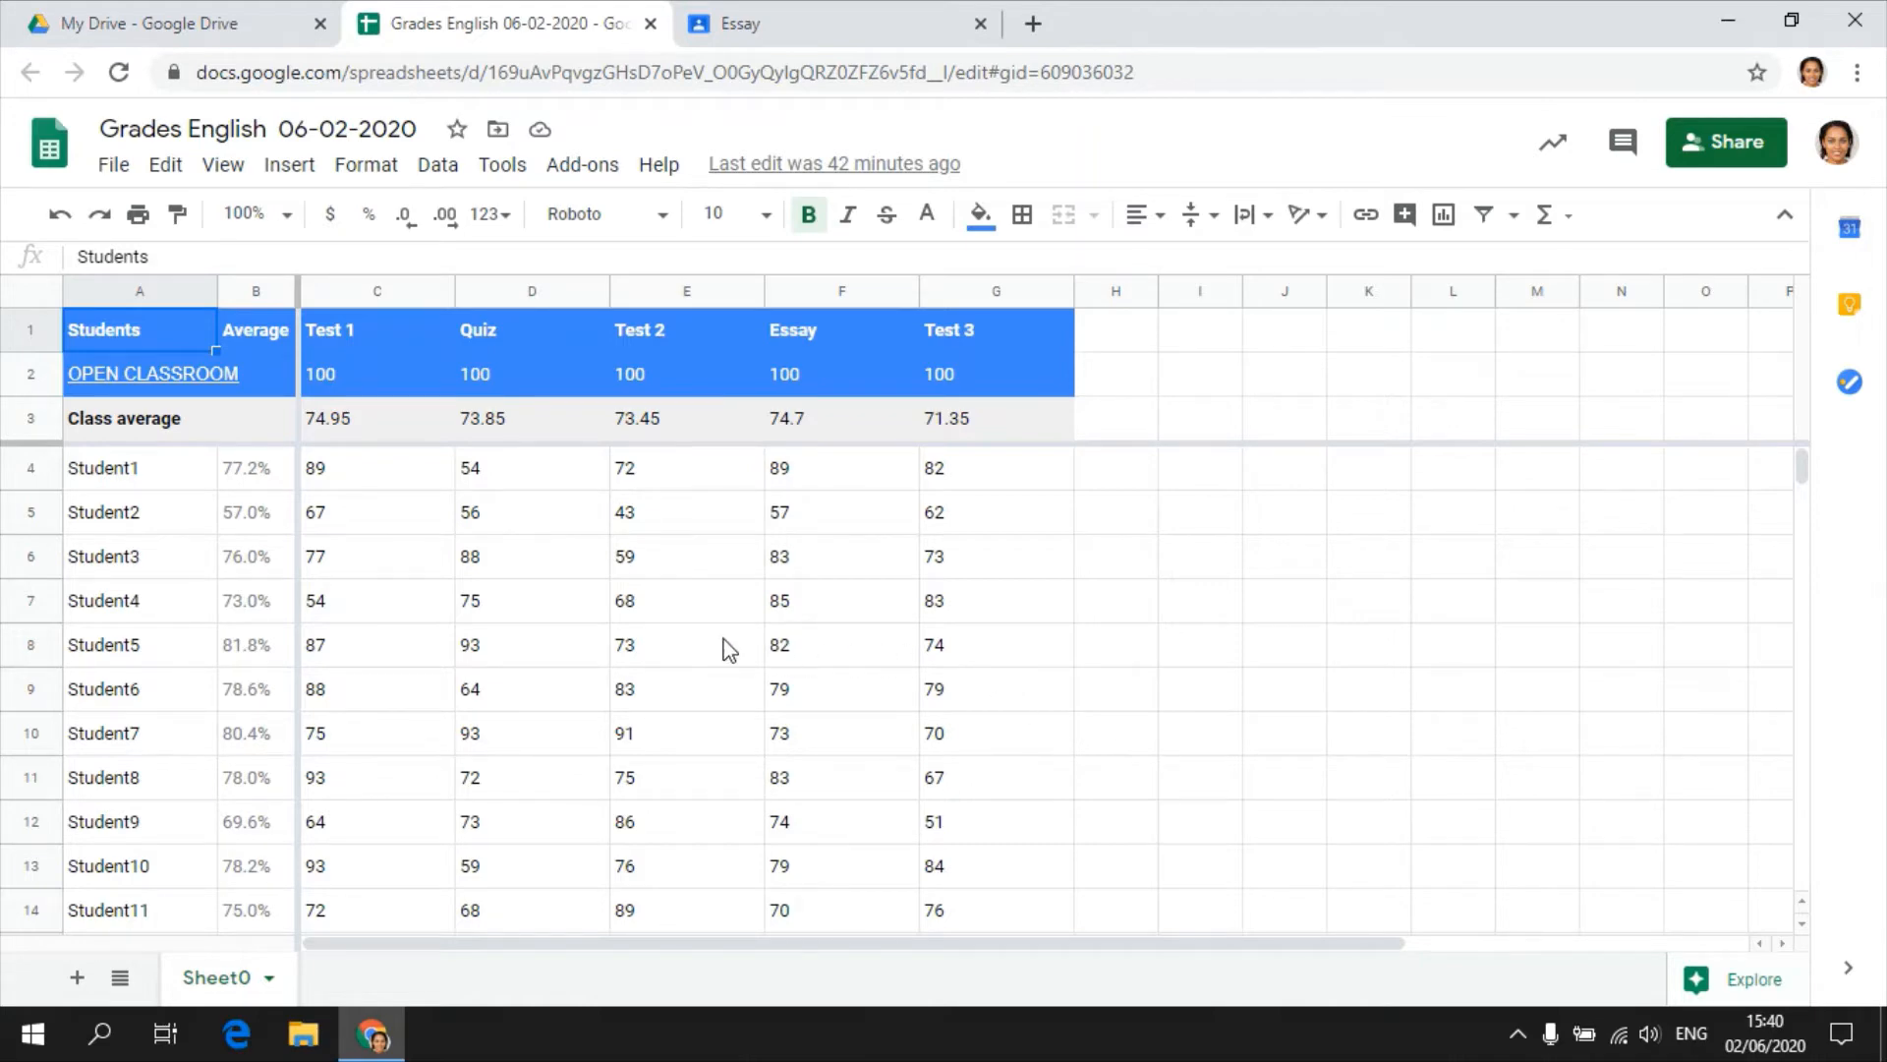
Start a conditional formatting rule for all student grades in C4:G23.
{"action": "mouse_move", "coordinate": [354, 472]}
{"action": "left_mouse_down"}
{"action": "mouse_move", "coordinate": [715, 570]}
{"action": "mouse_move", "coordinate": [876, 693]}
{"action": "mouse_move", "coordinate": [953, 784]}
{"action": "mouse_move", "coordinate": [968, 863]}
{"action": "left_mouse_up"}
{"action": "scroll", "coordinate": [816, 858], "scroll_direction": "up", "scroll_amount": 3}
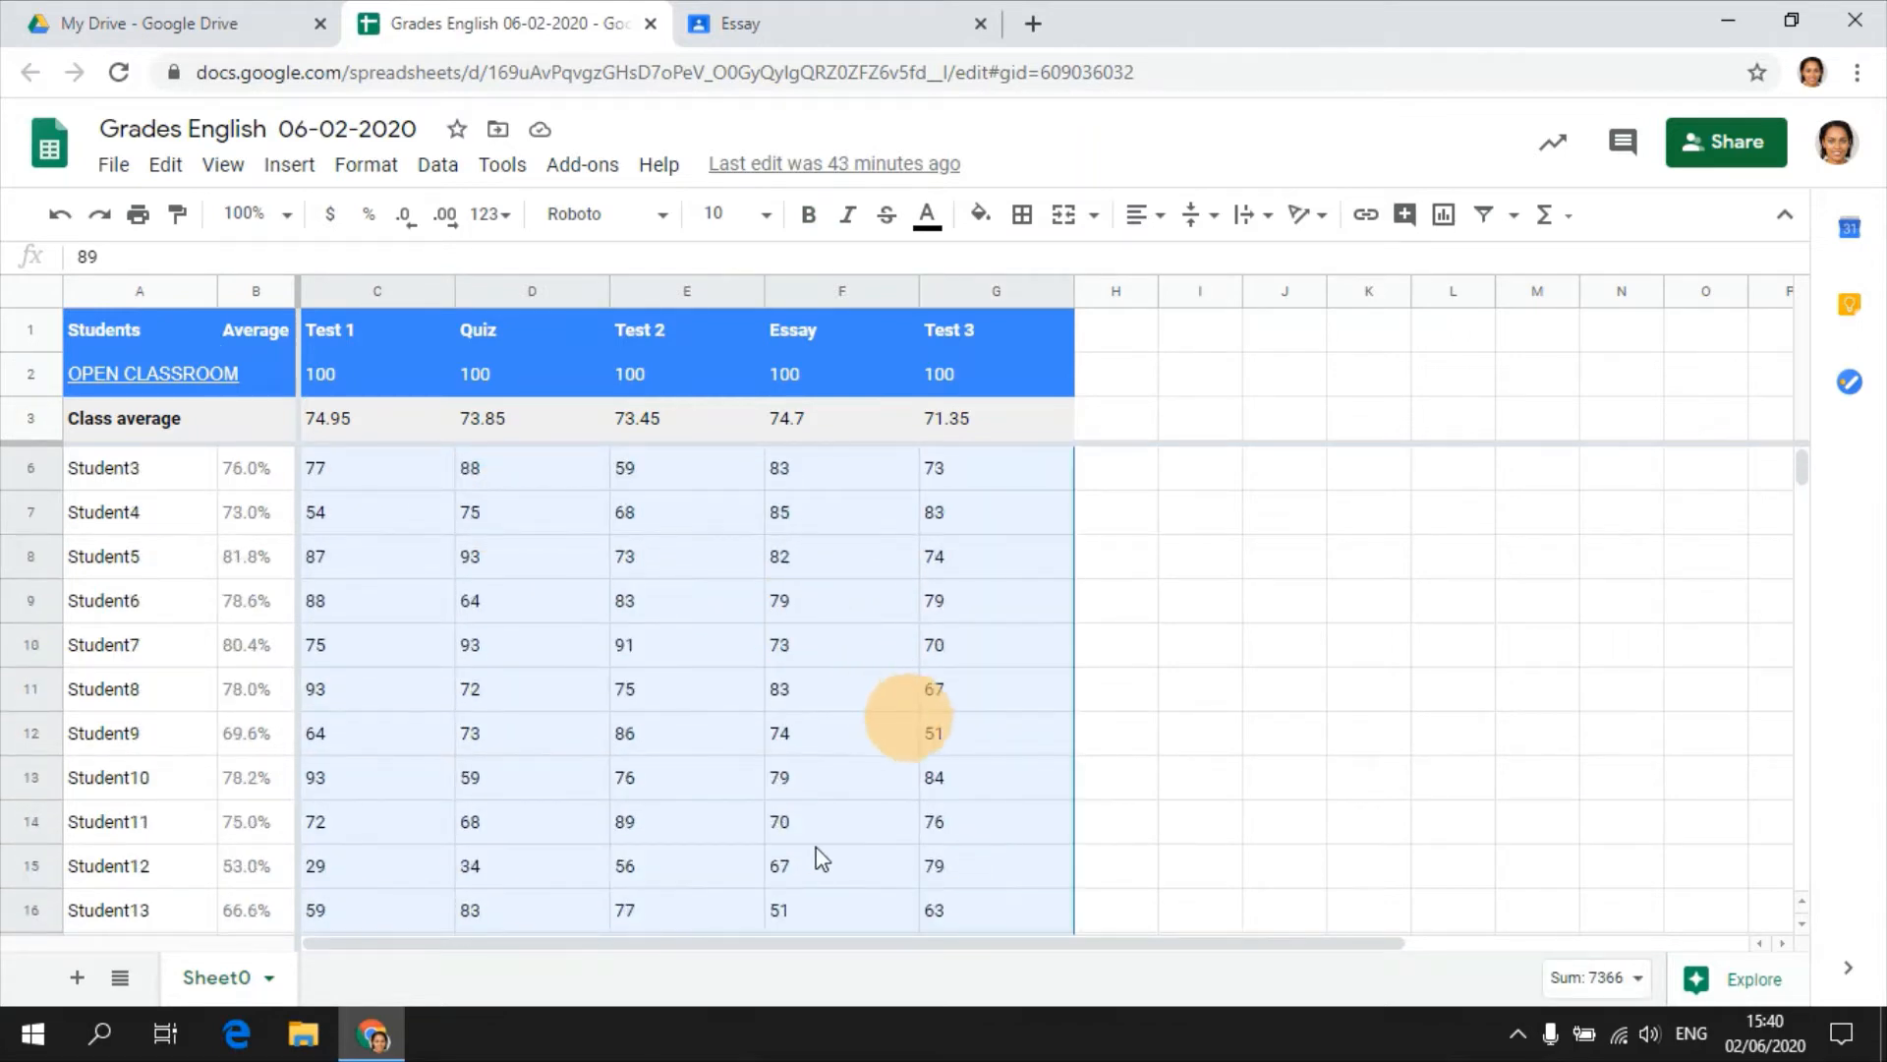
{"action": "scroll", "coordinate": [822, 858], "scroll_direction": "up", "scroll_amount": 1}
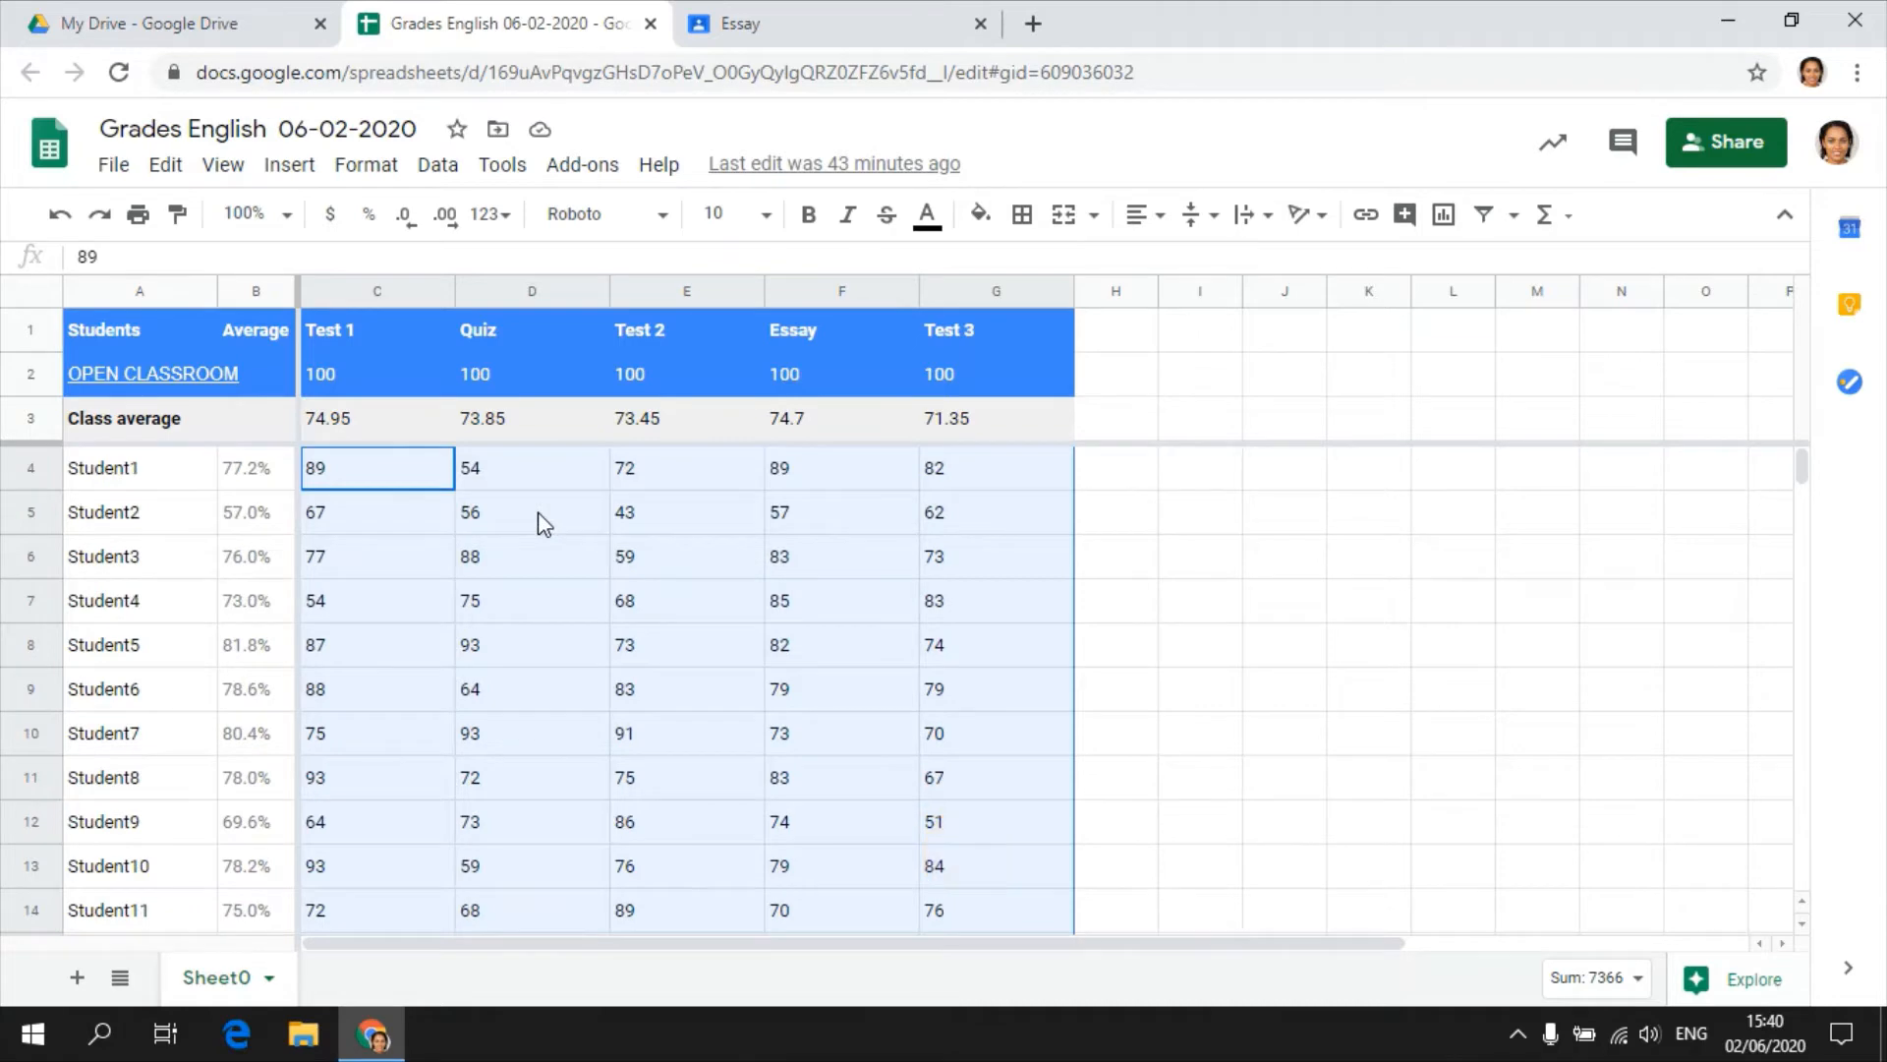
{"action": "left_click", "coordinate": [364, 169]}
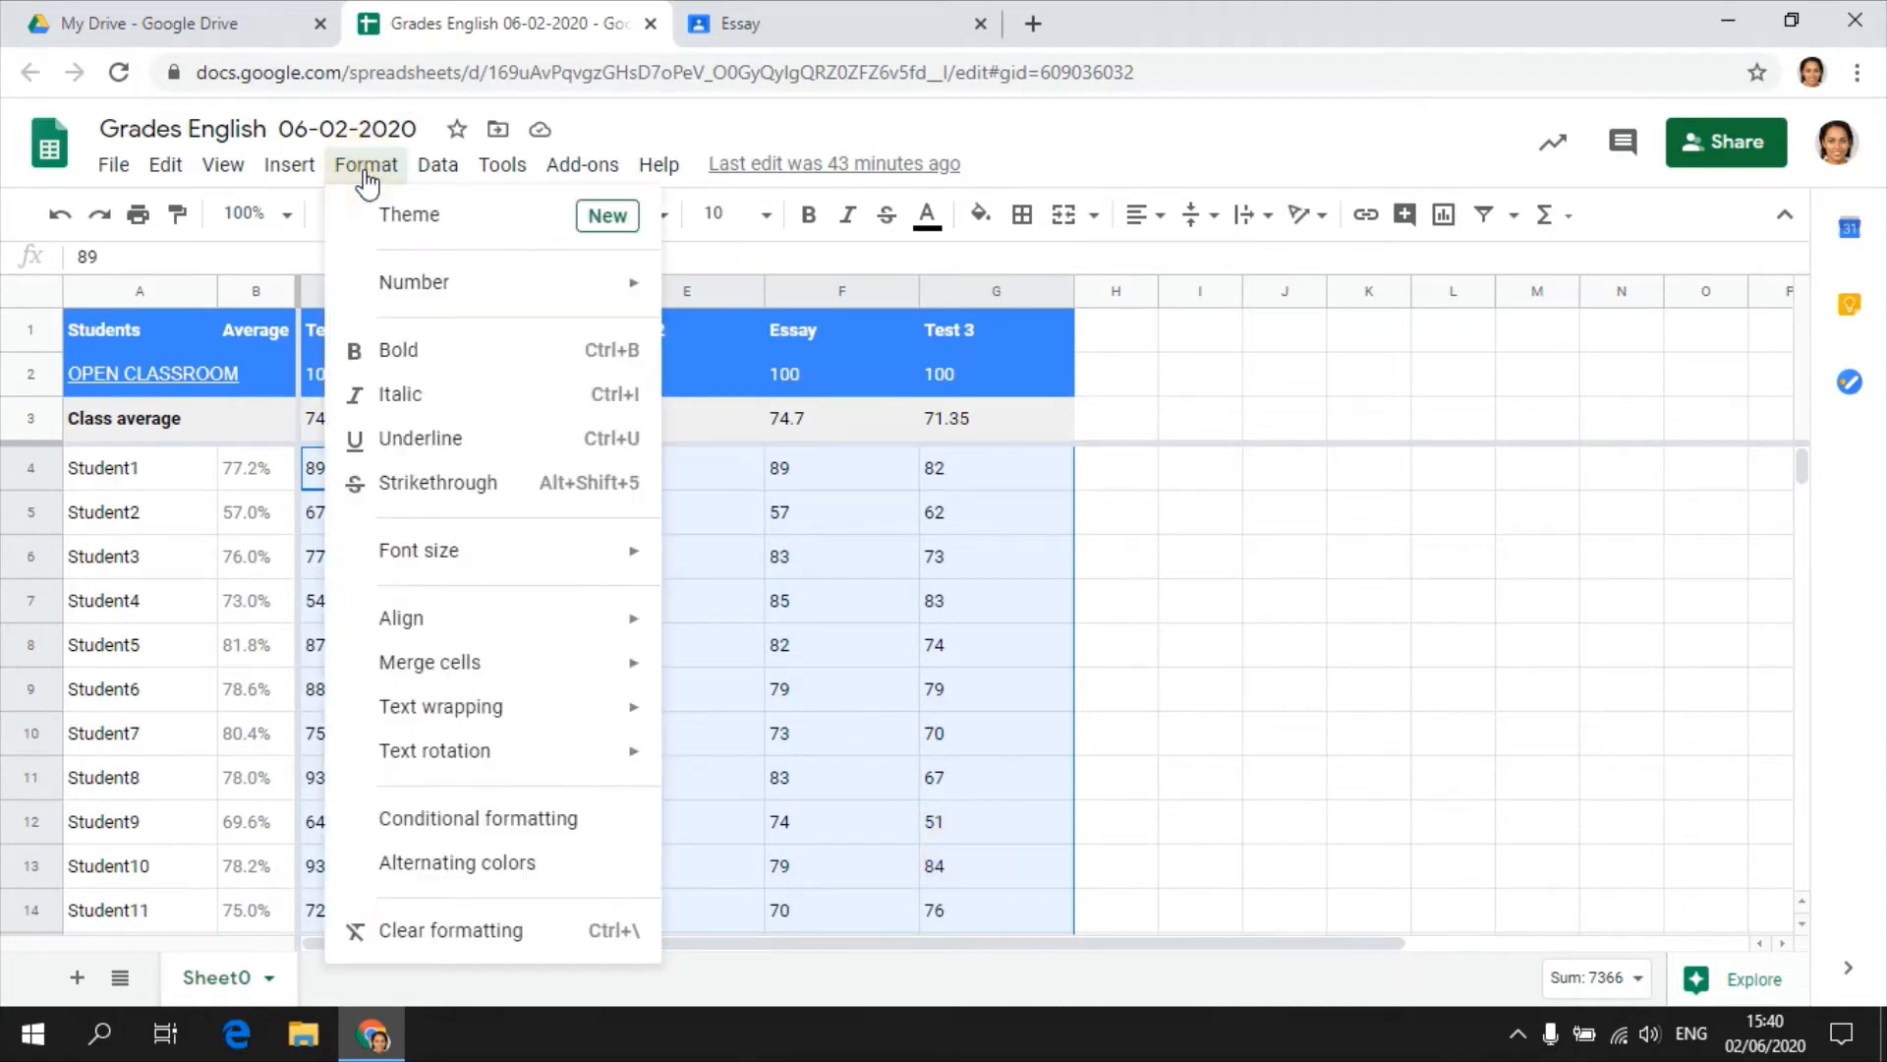
{"action": "left_click", "coordinate": [408, 817]}
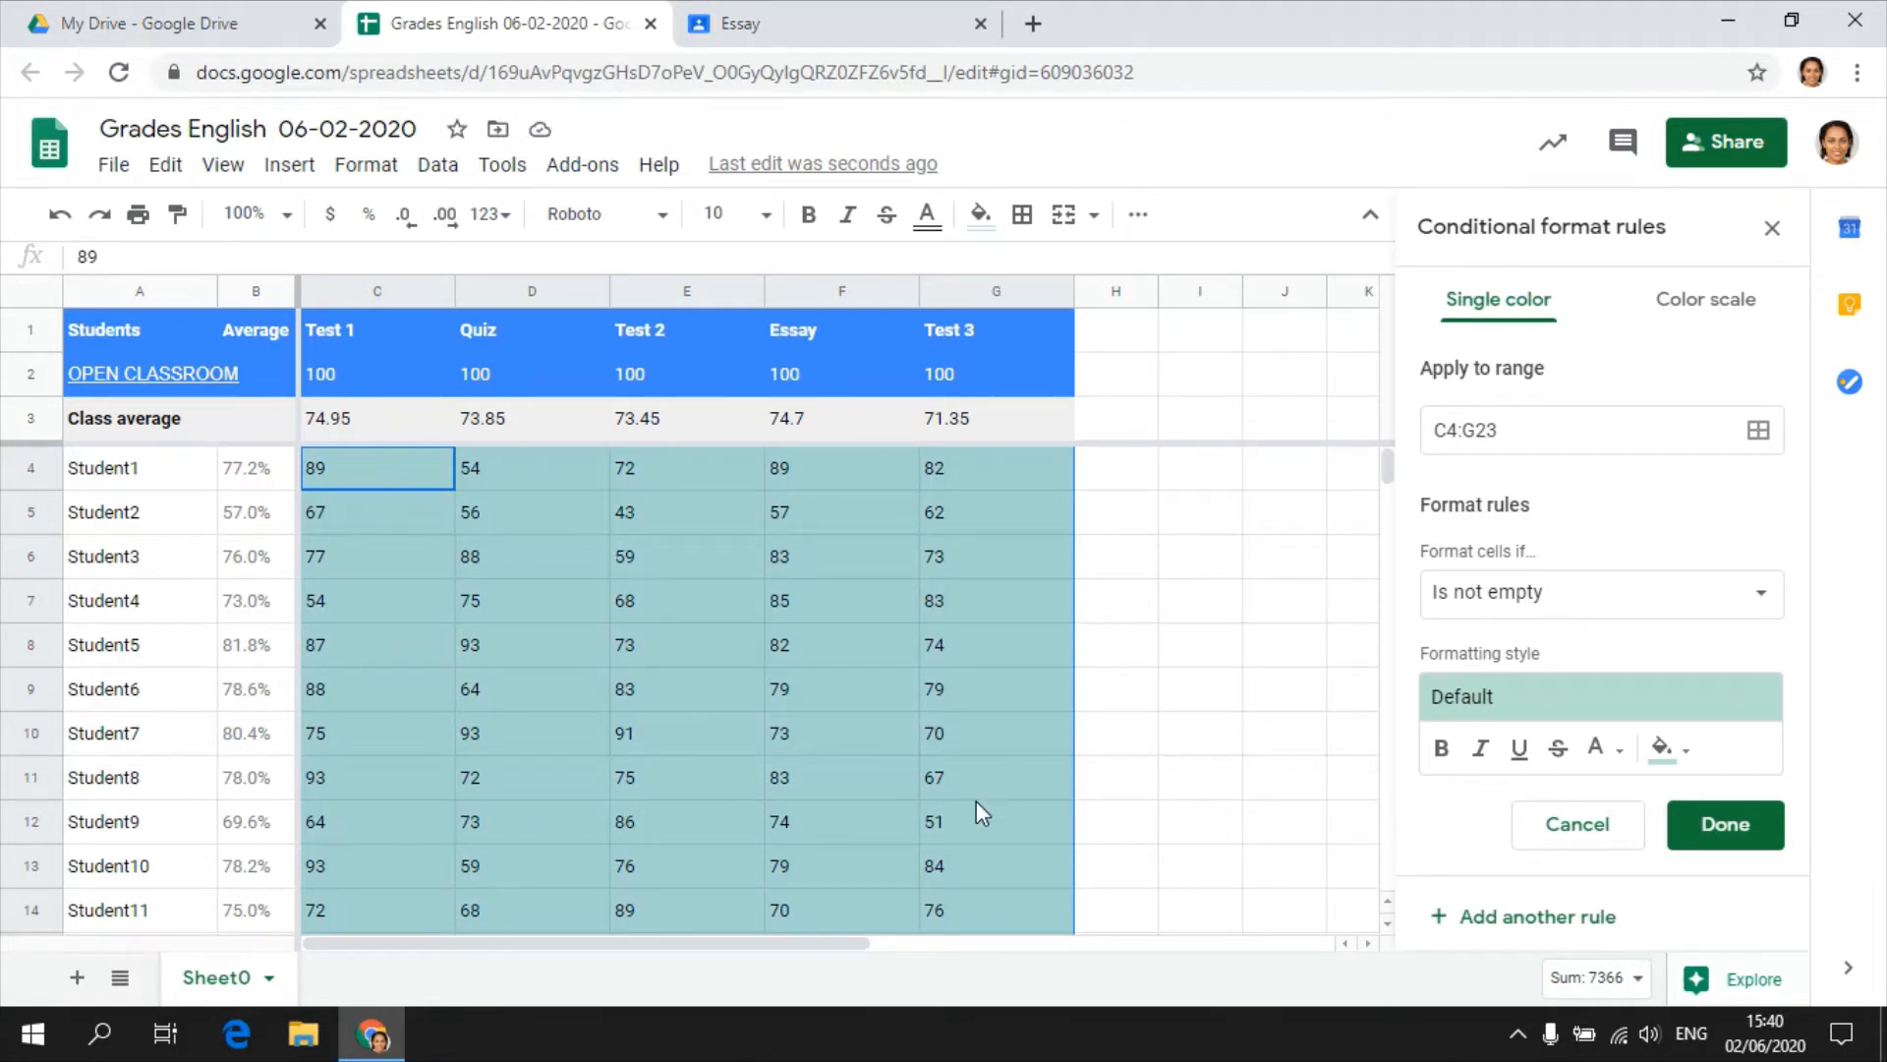
Make the rule a color scale using the green-yellow-red preset.
{"action": "left_click", "coordinate": [1710, 316]}
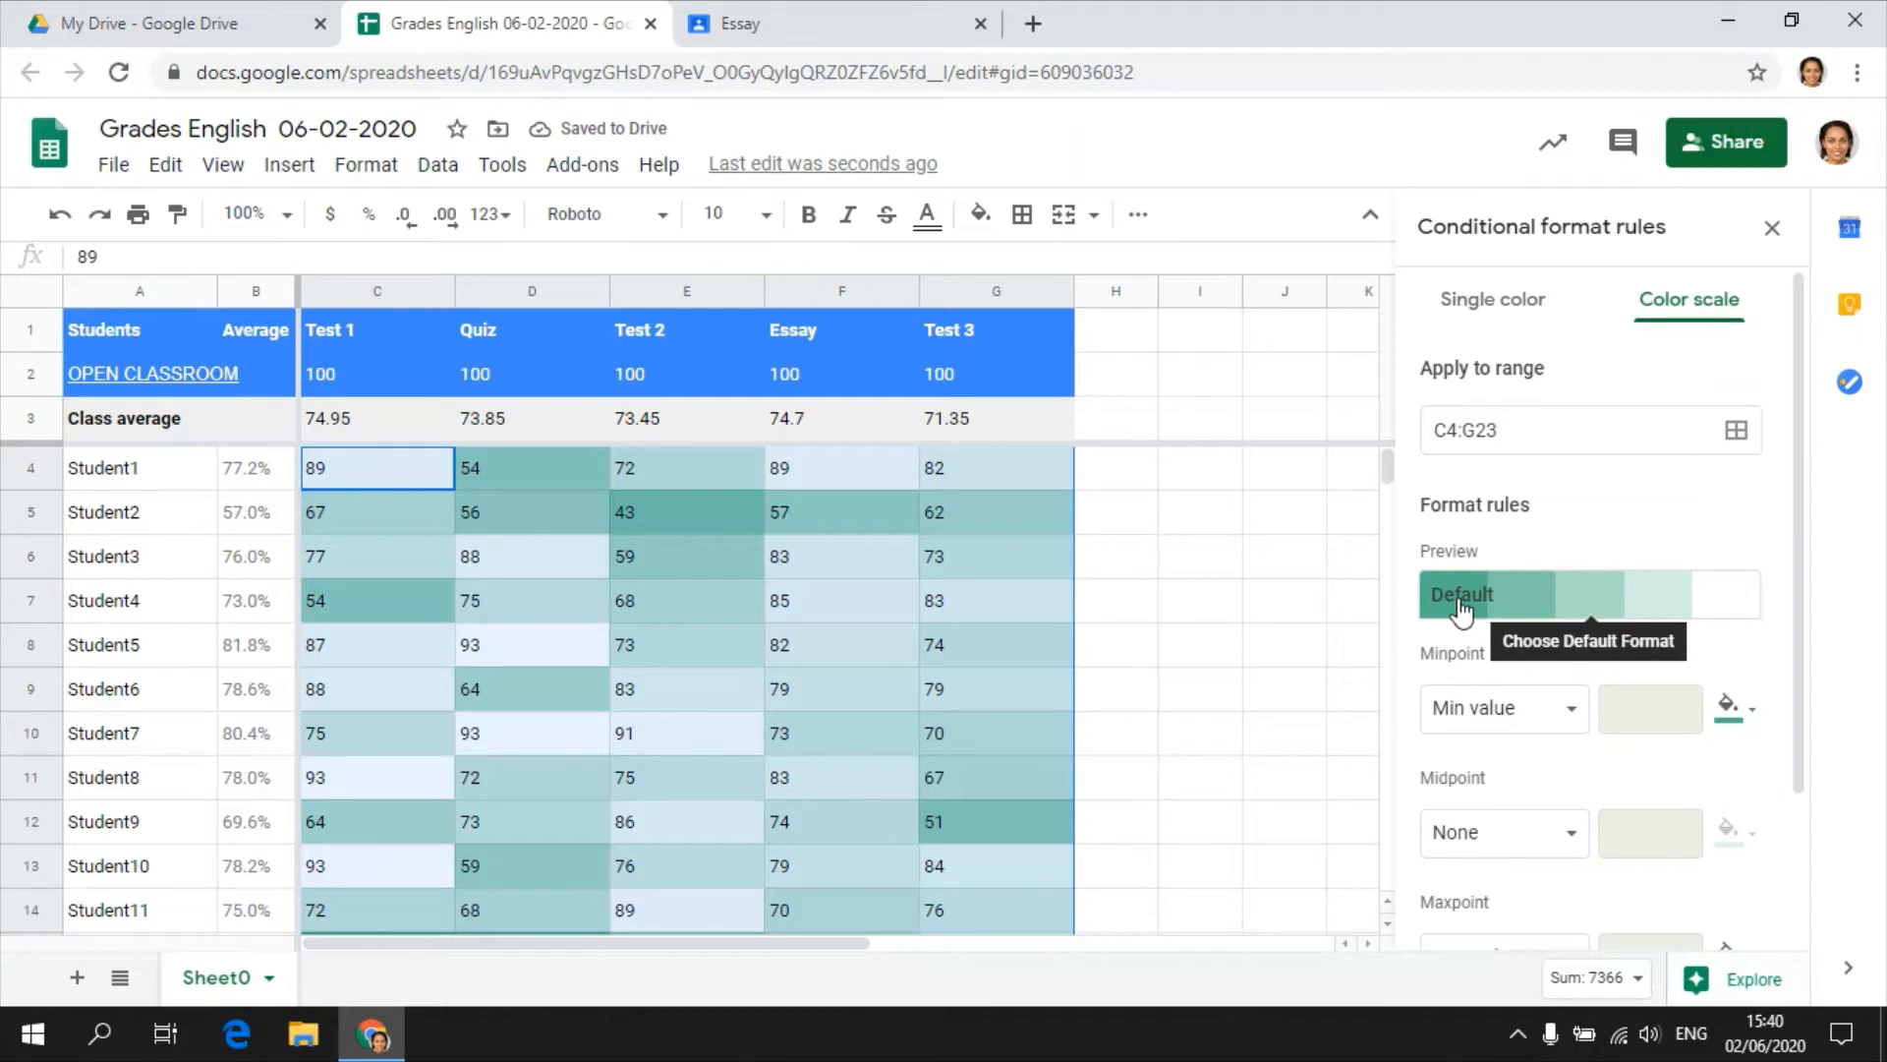
{"action": "left_click", "coordinate": [1684, 611]}
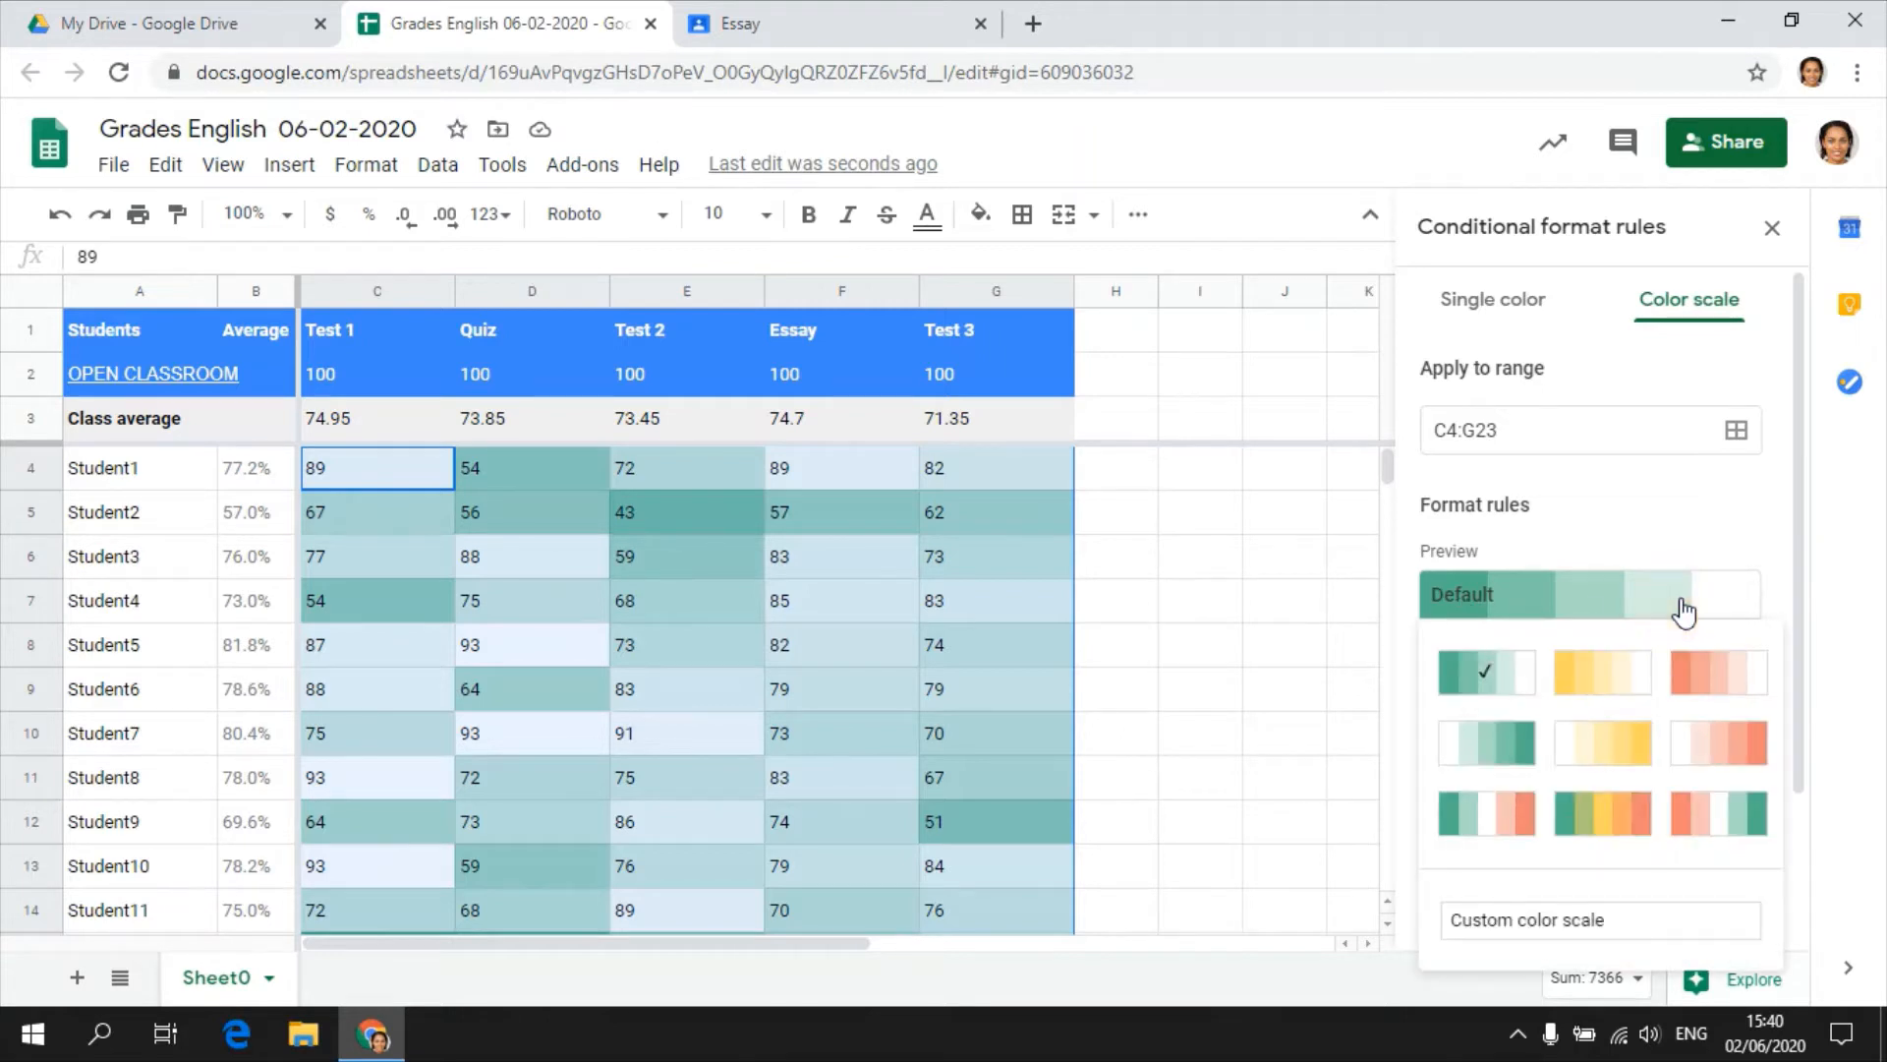
{"action": "left_click", "coordinate": [1596, 821]}
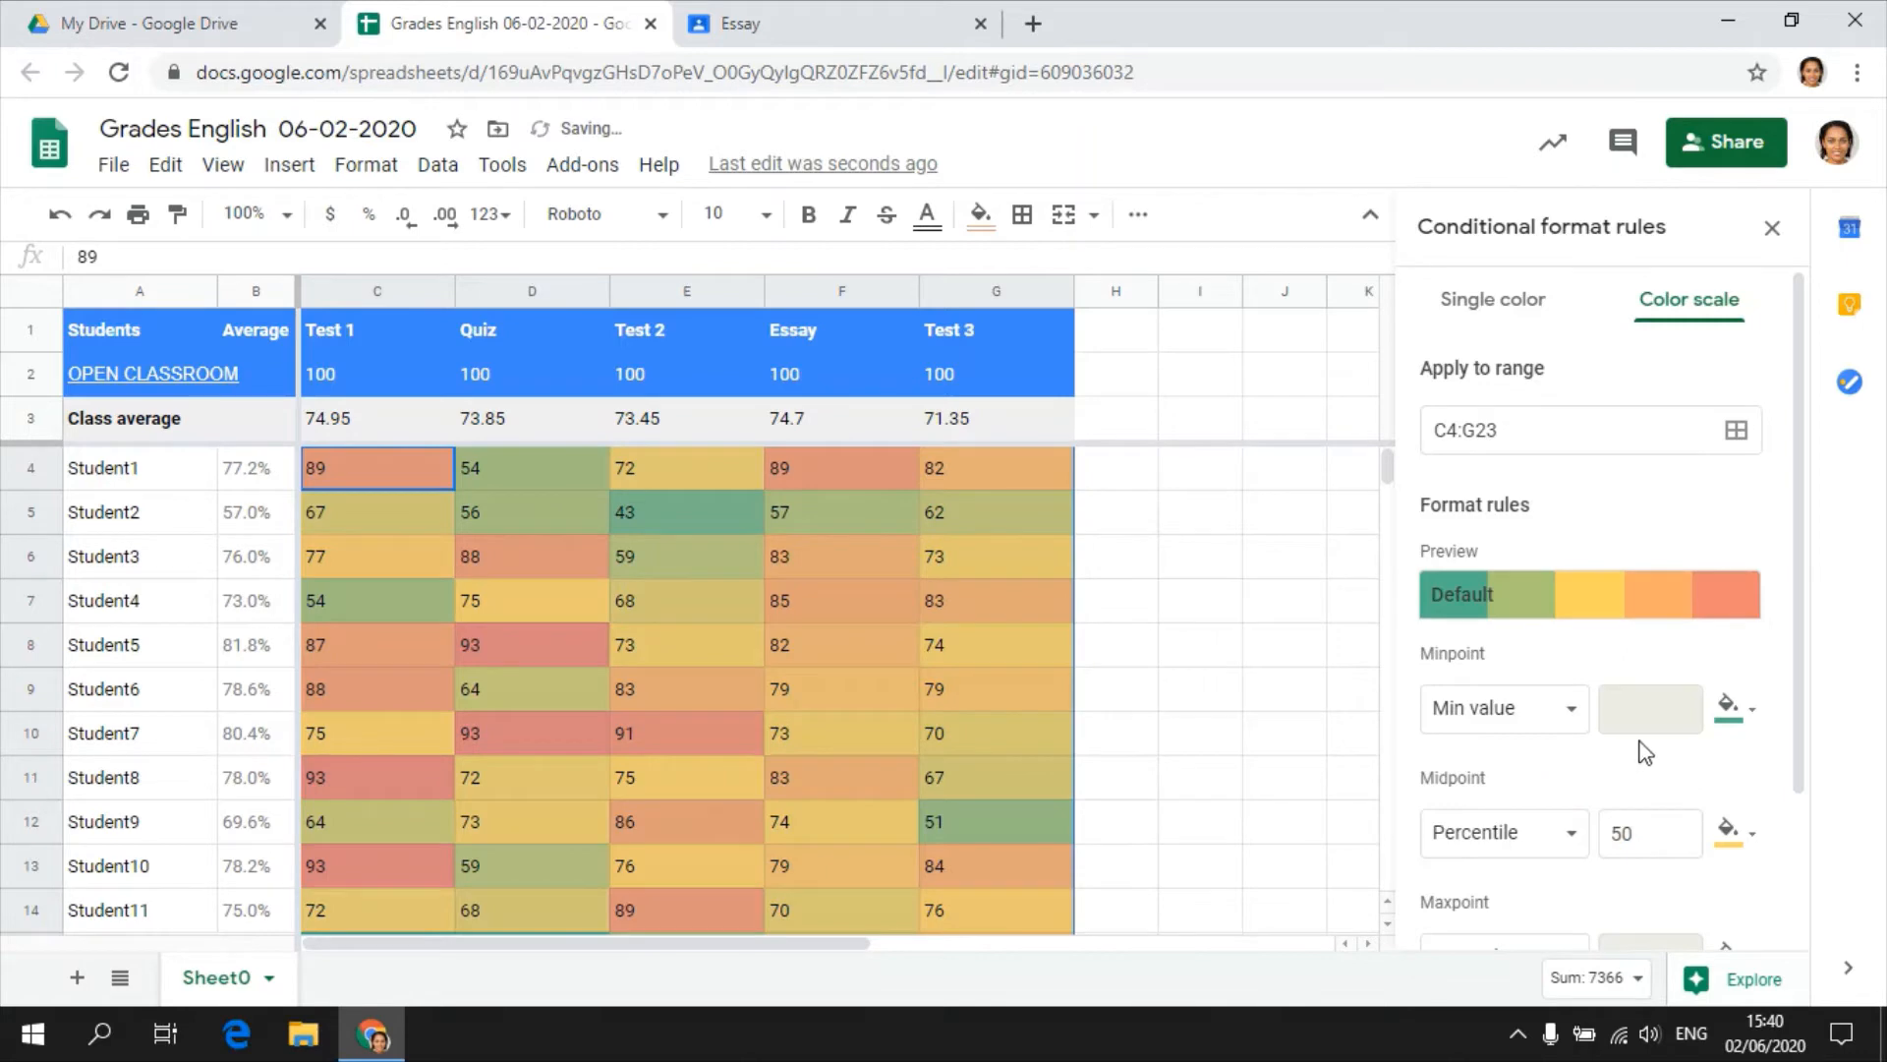
Set the color scale's minpoint to Percent with the custom salmon red color, and its midpoint to Percent.
{"action": "scroll", "coordinate": [1644, 752], "scroll_direction": "down", "scroll_amount": 2}
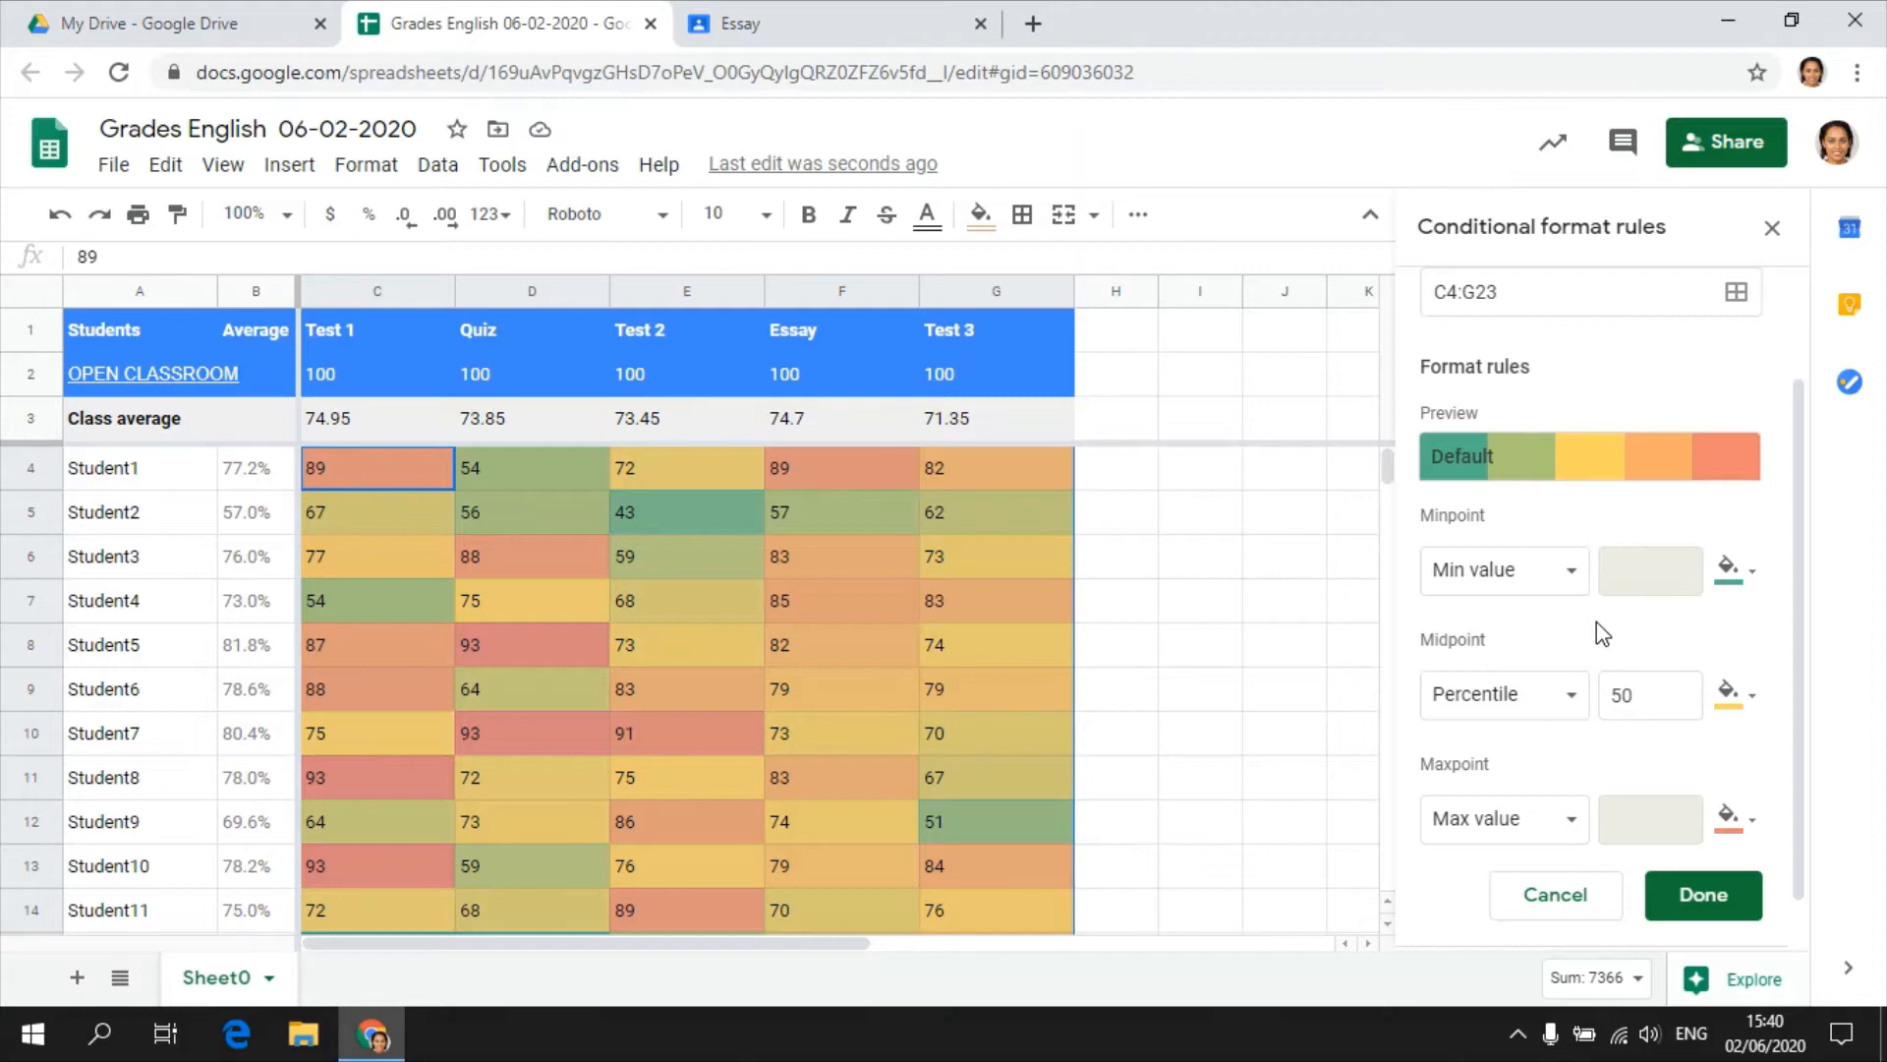
{"action": "left_click", "coordinate": [1498, 579]}
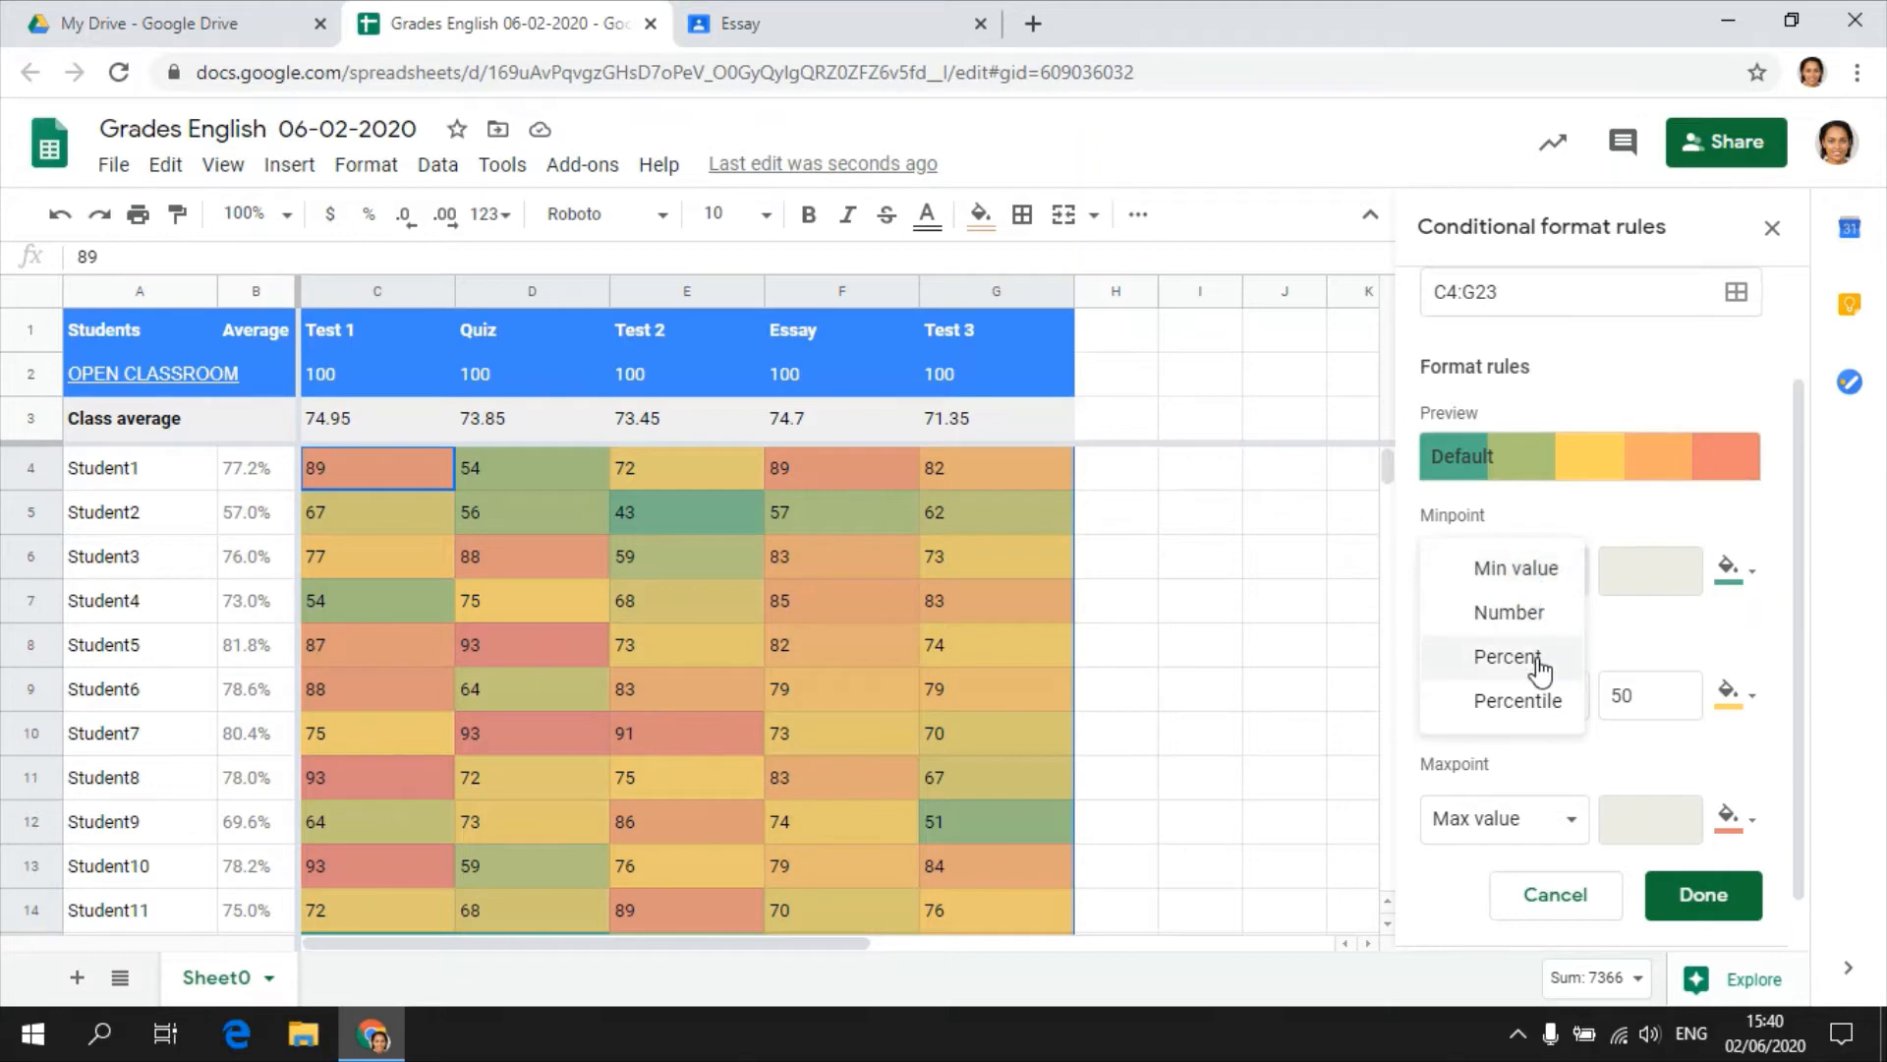
{"action": "left_click", "coordinate": [1507, 657]}
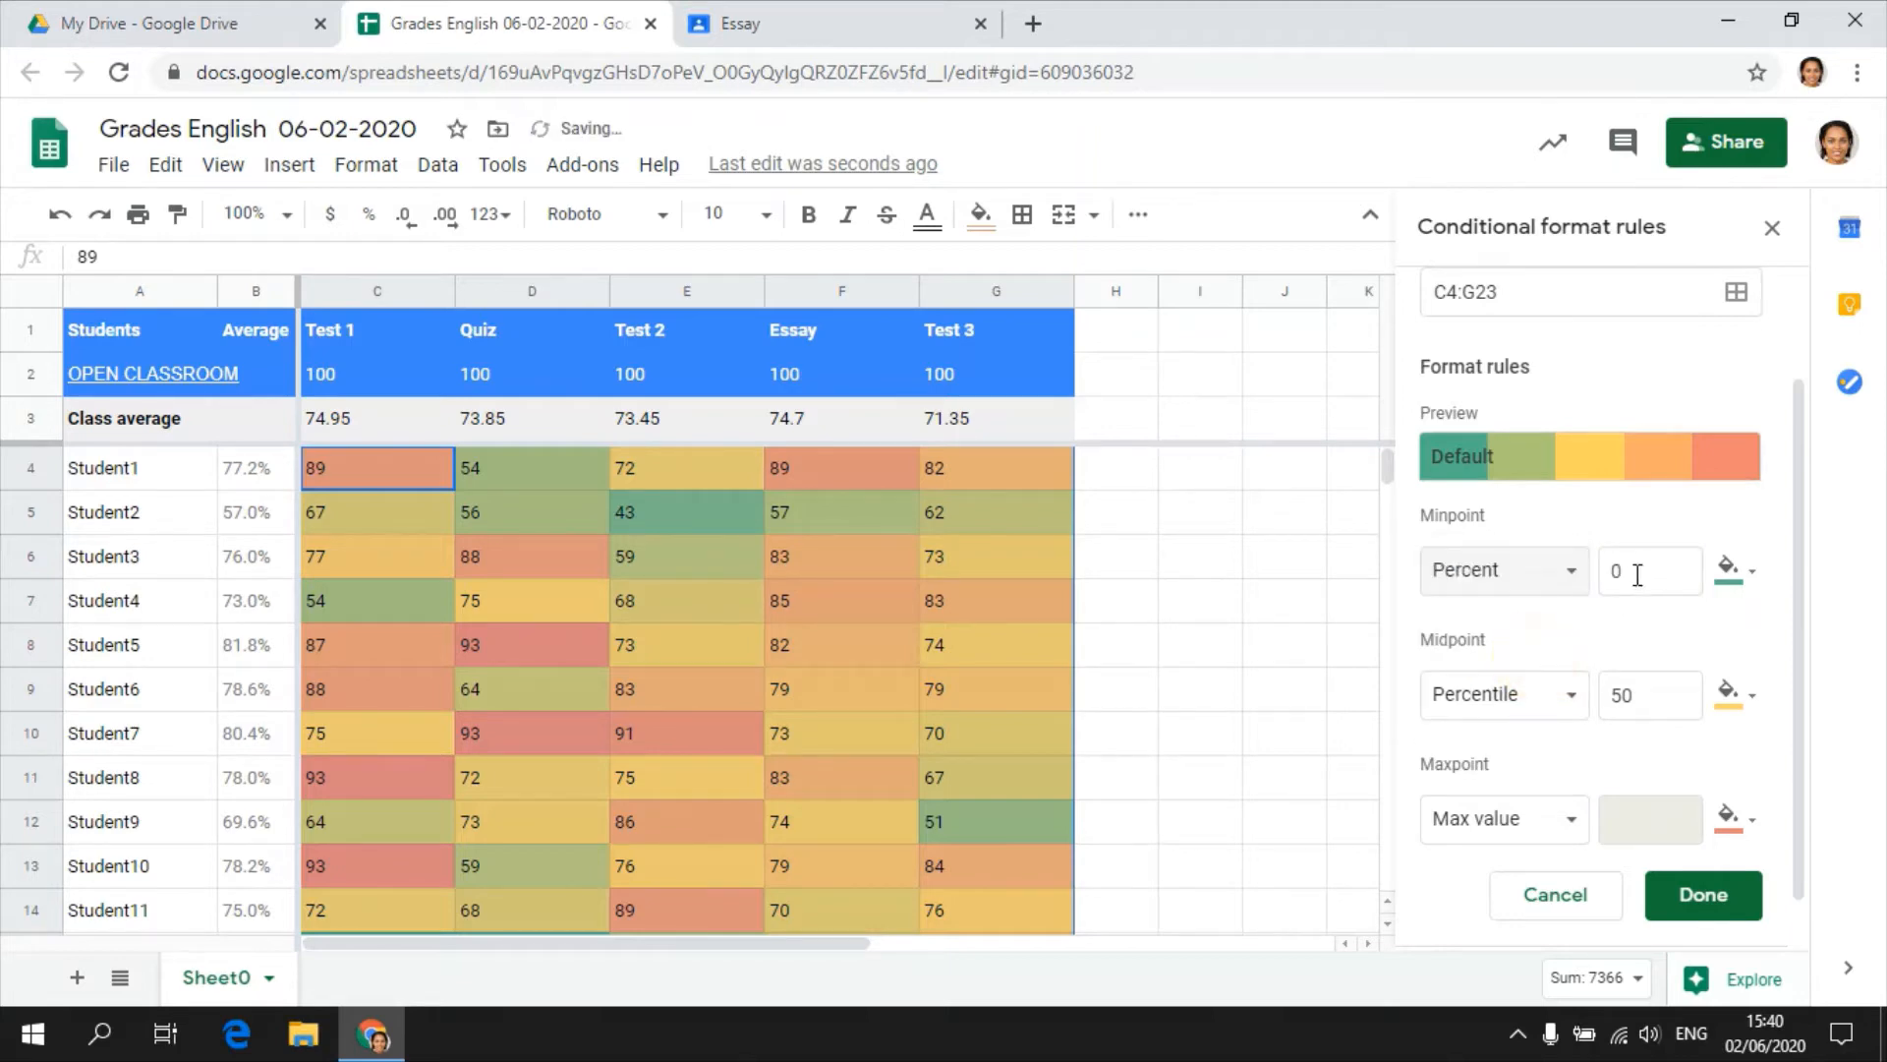
{"action": "left_click", "coordinate": [1736, 575]}
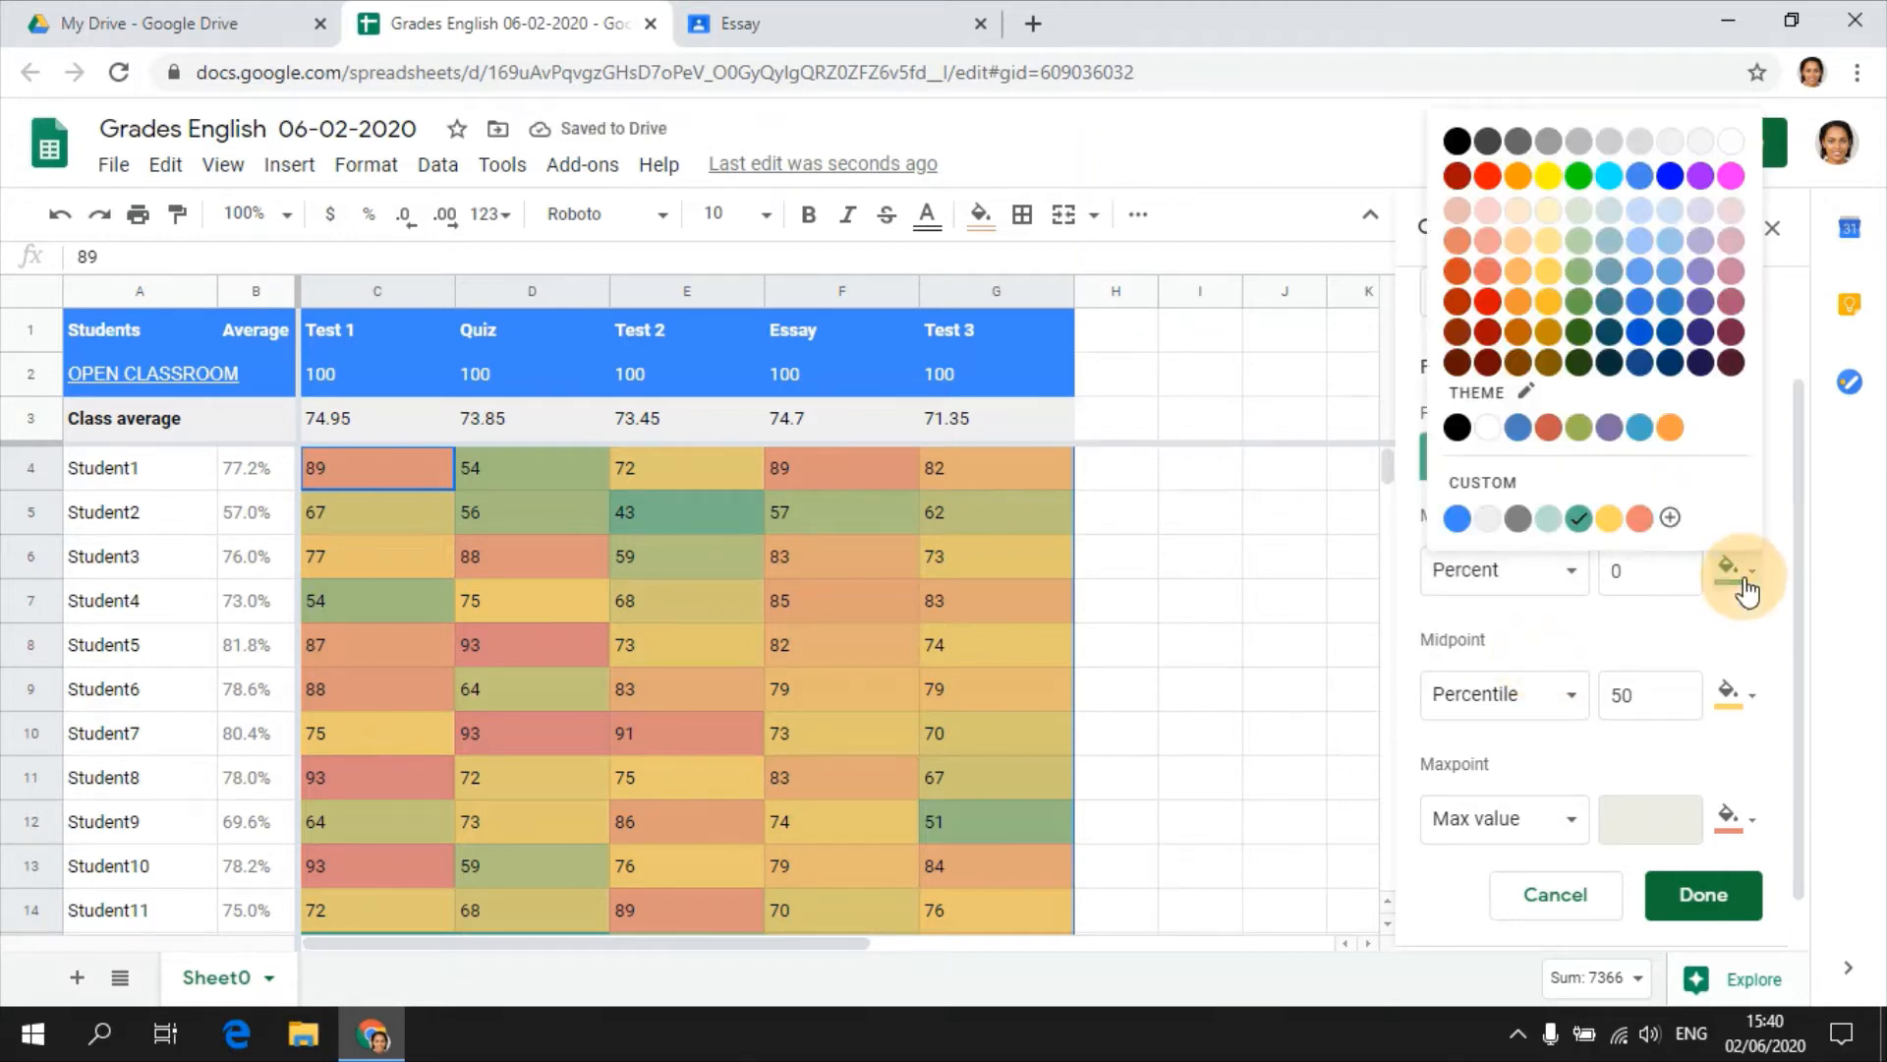
{"action": "left_click", "coordinate": [1635, 519]}
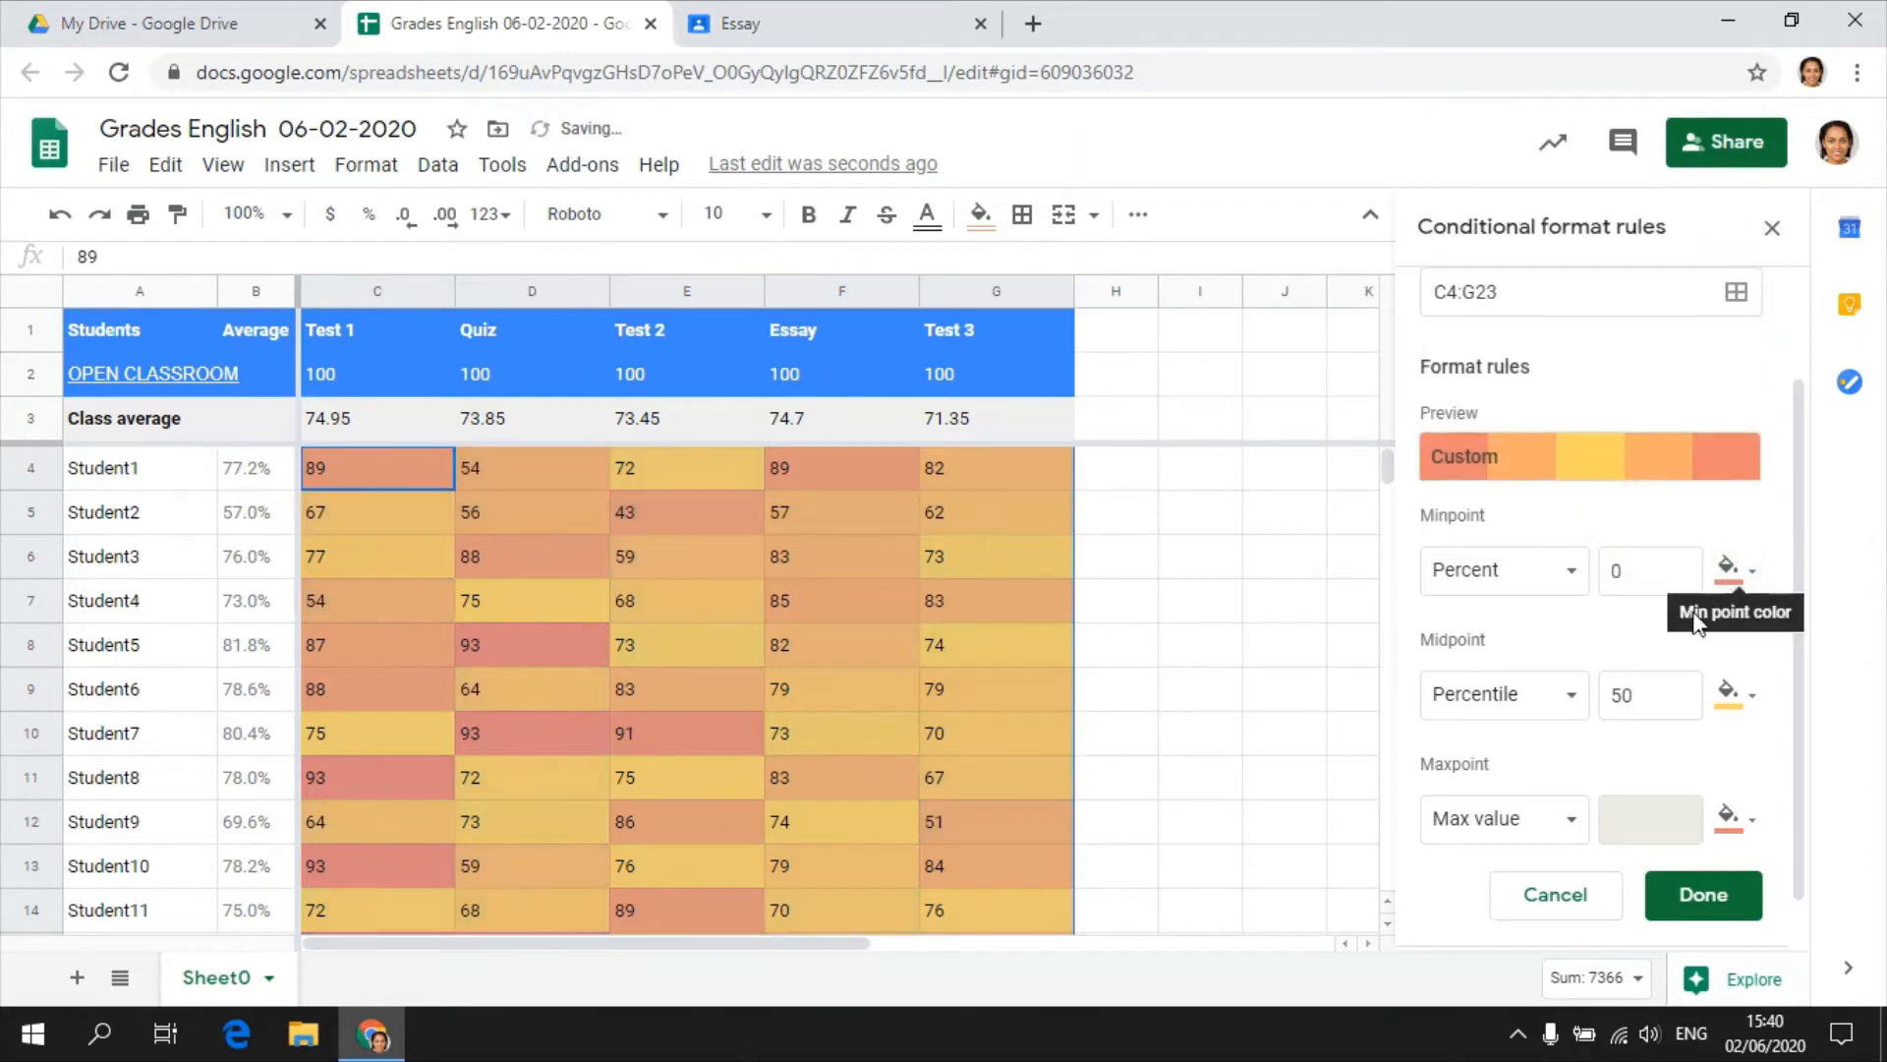
{"action": "left_click", "coordinate": [1527, 694]}
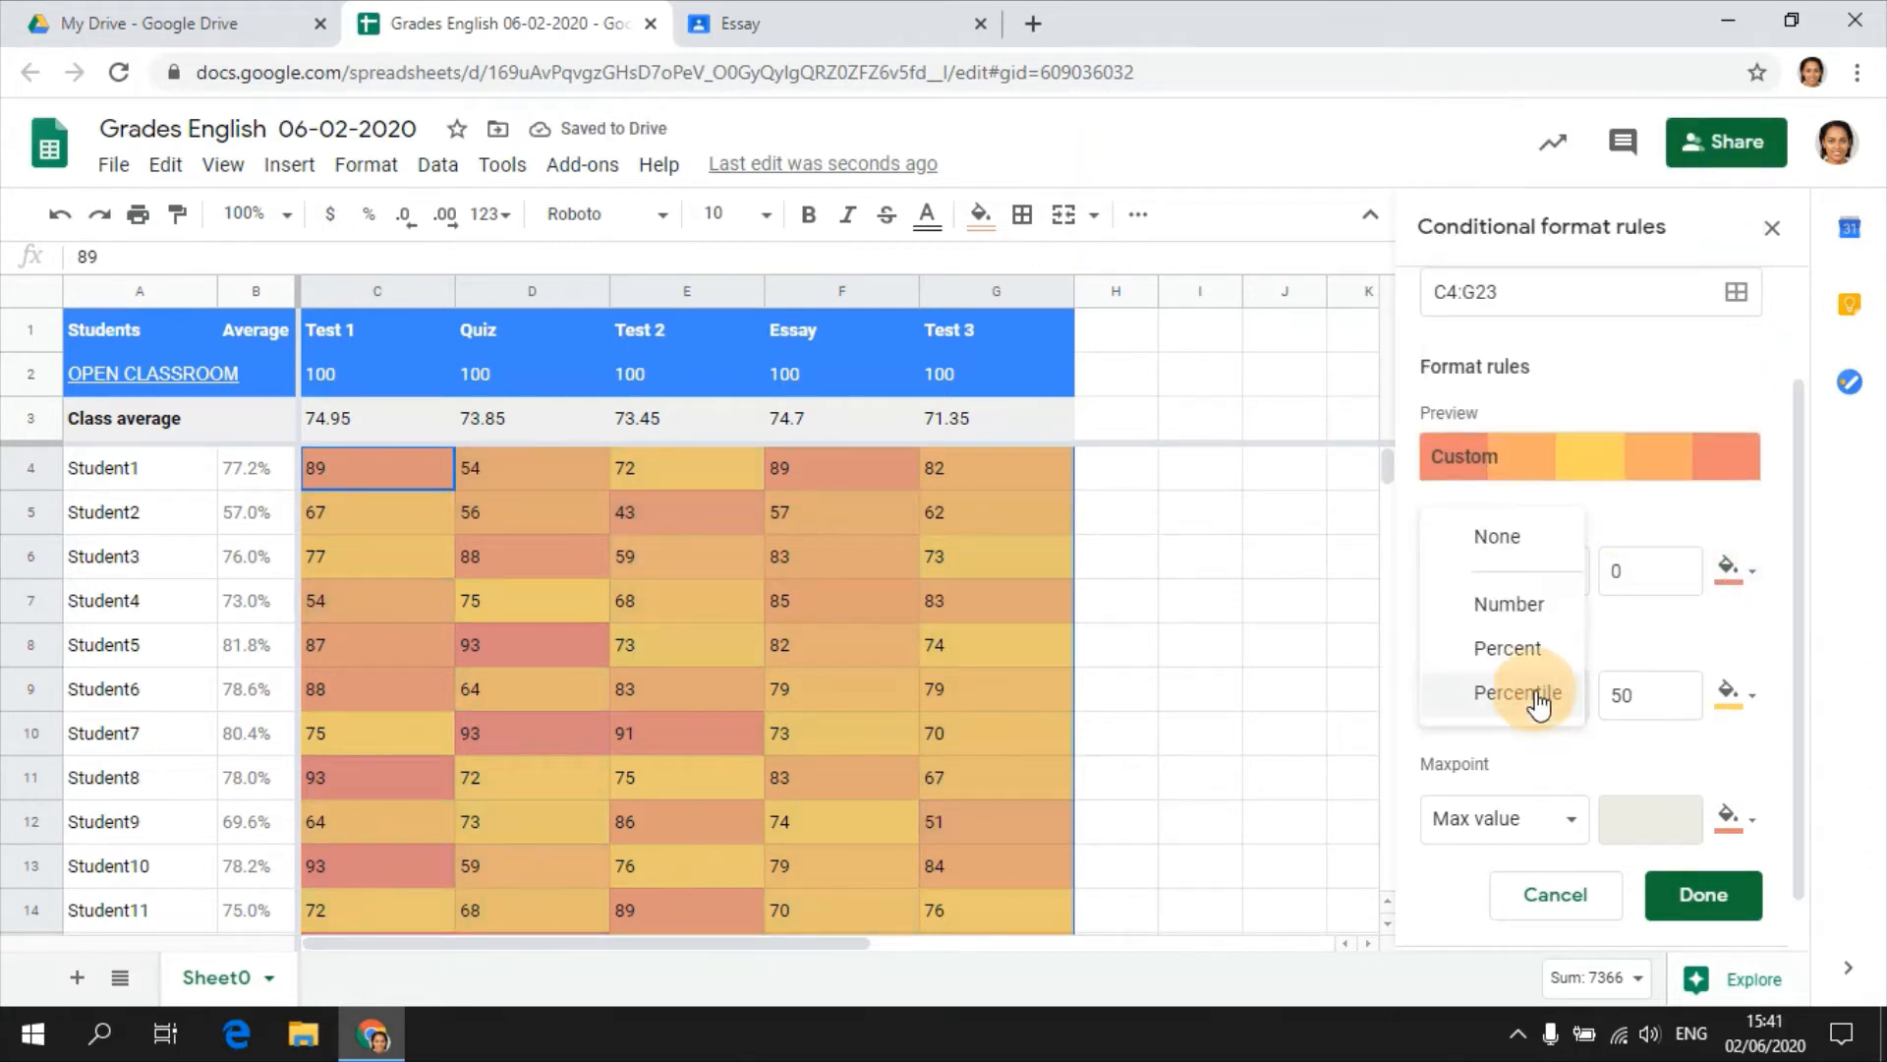
{"action": "left_click", "coordinate": [1536, 651]}
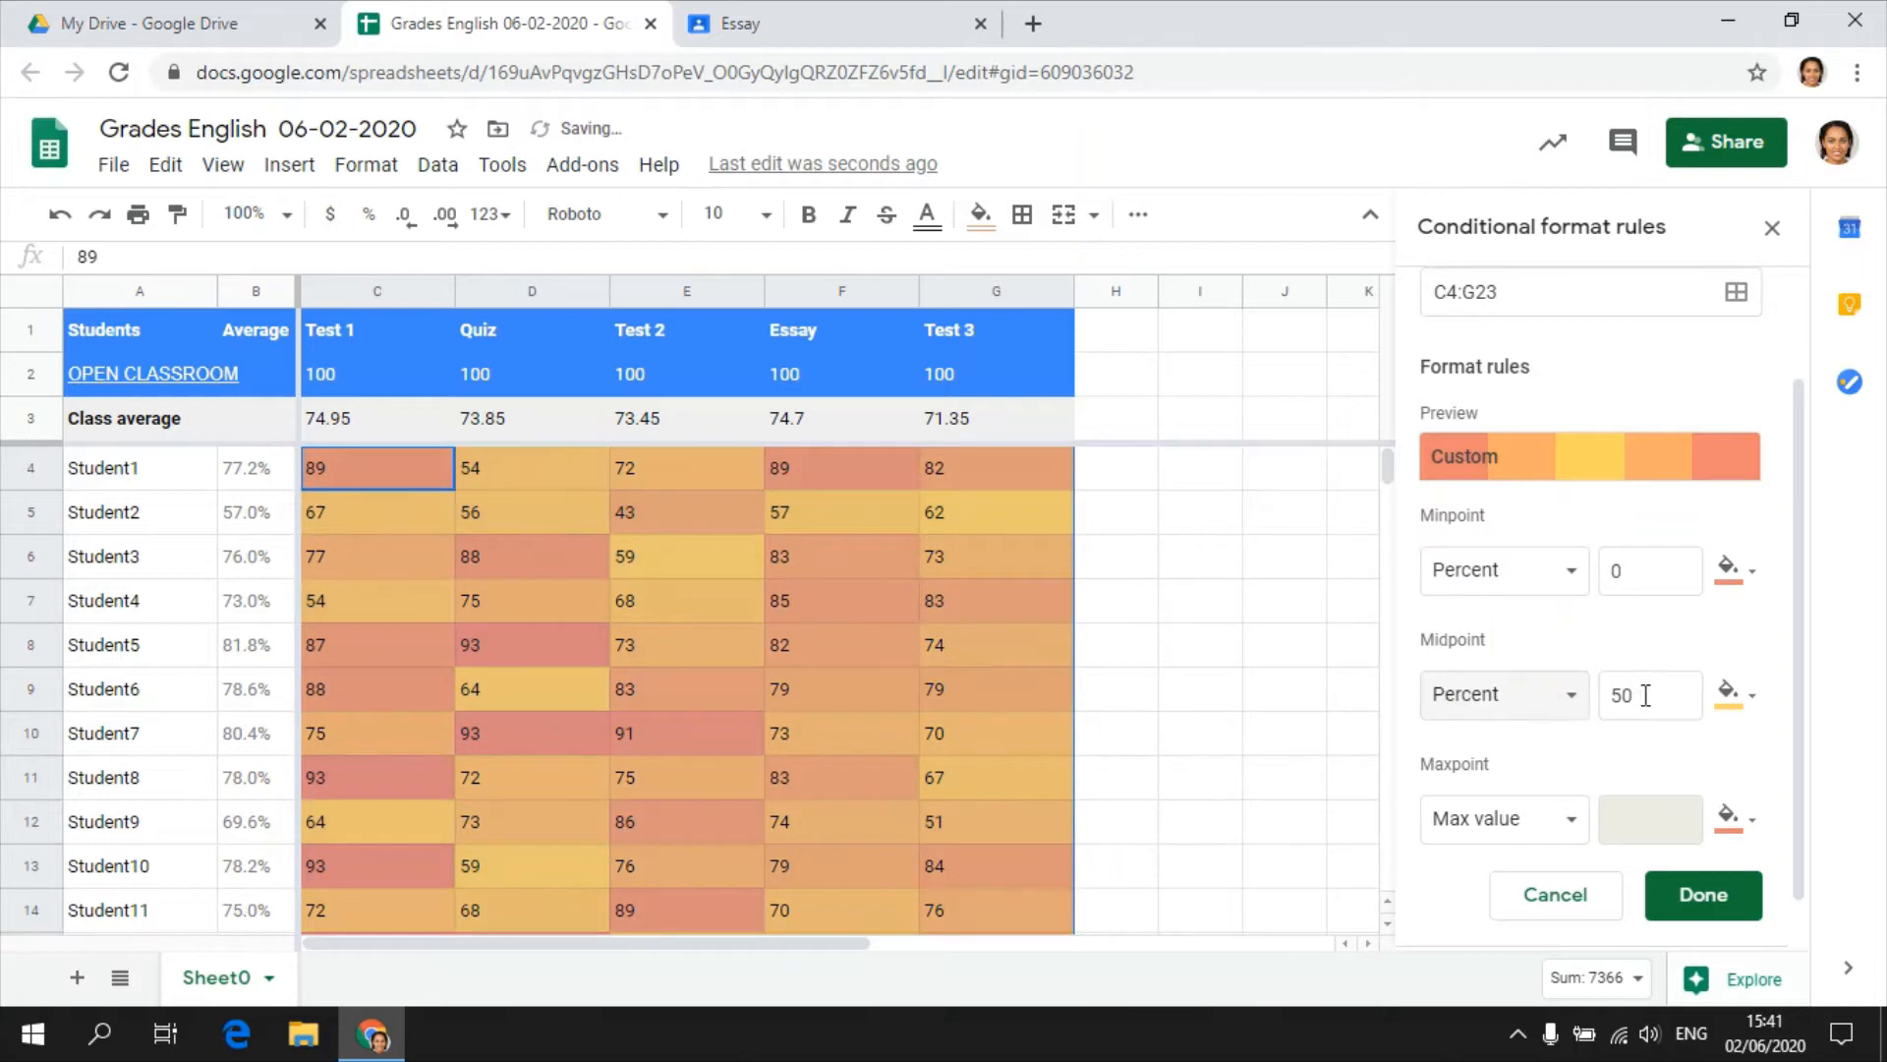
Set the color scale's maxpoint to Percent with the custom green color and save the rule.
{"action": "left_click", "coordinate": [1546, 823]}
{"action": "left_click", "coordinate": [1532, 899]}
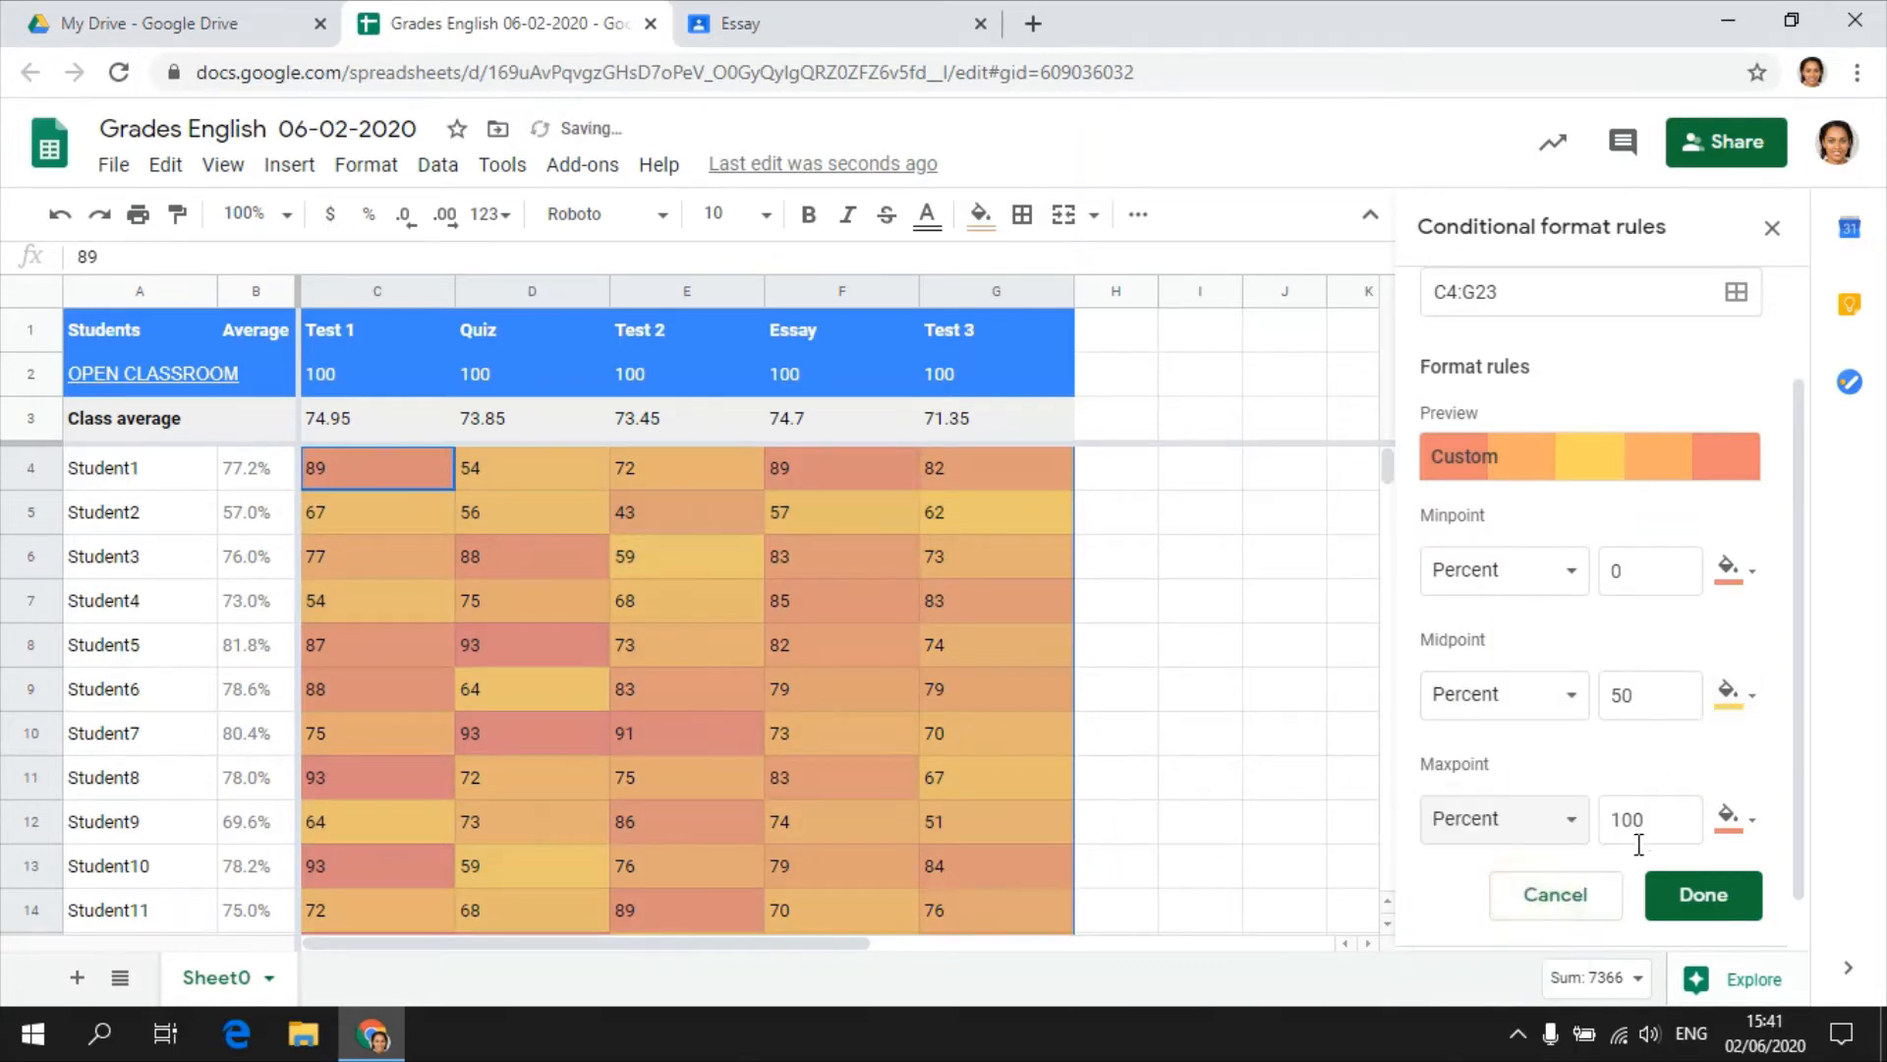
{"action": "left_click", "coordinate": [1732, 818]}
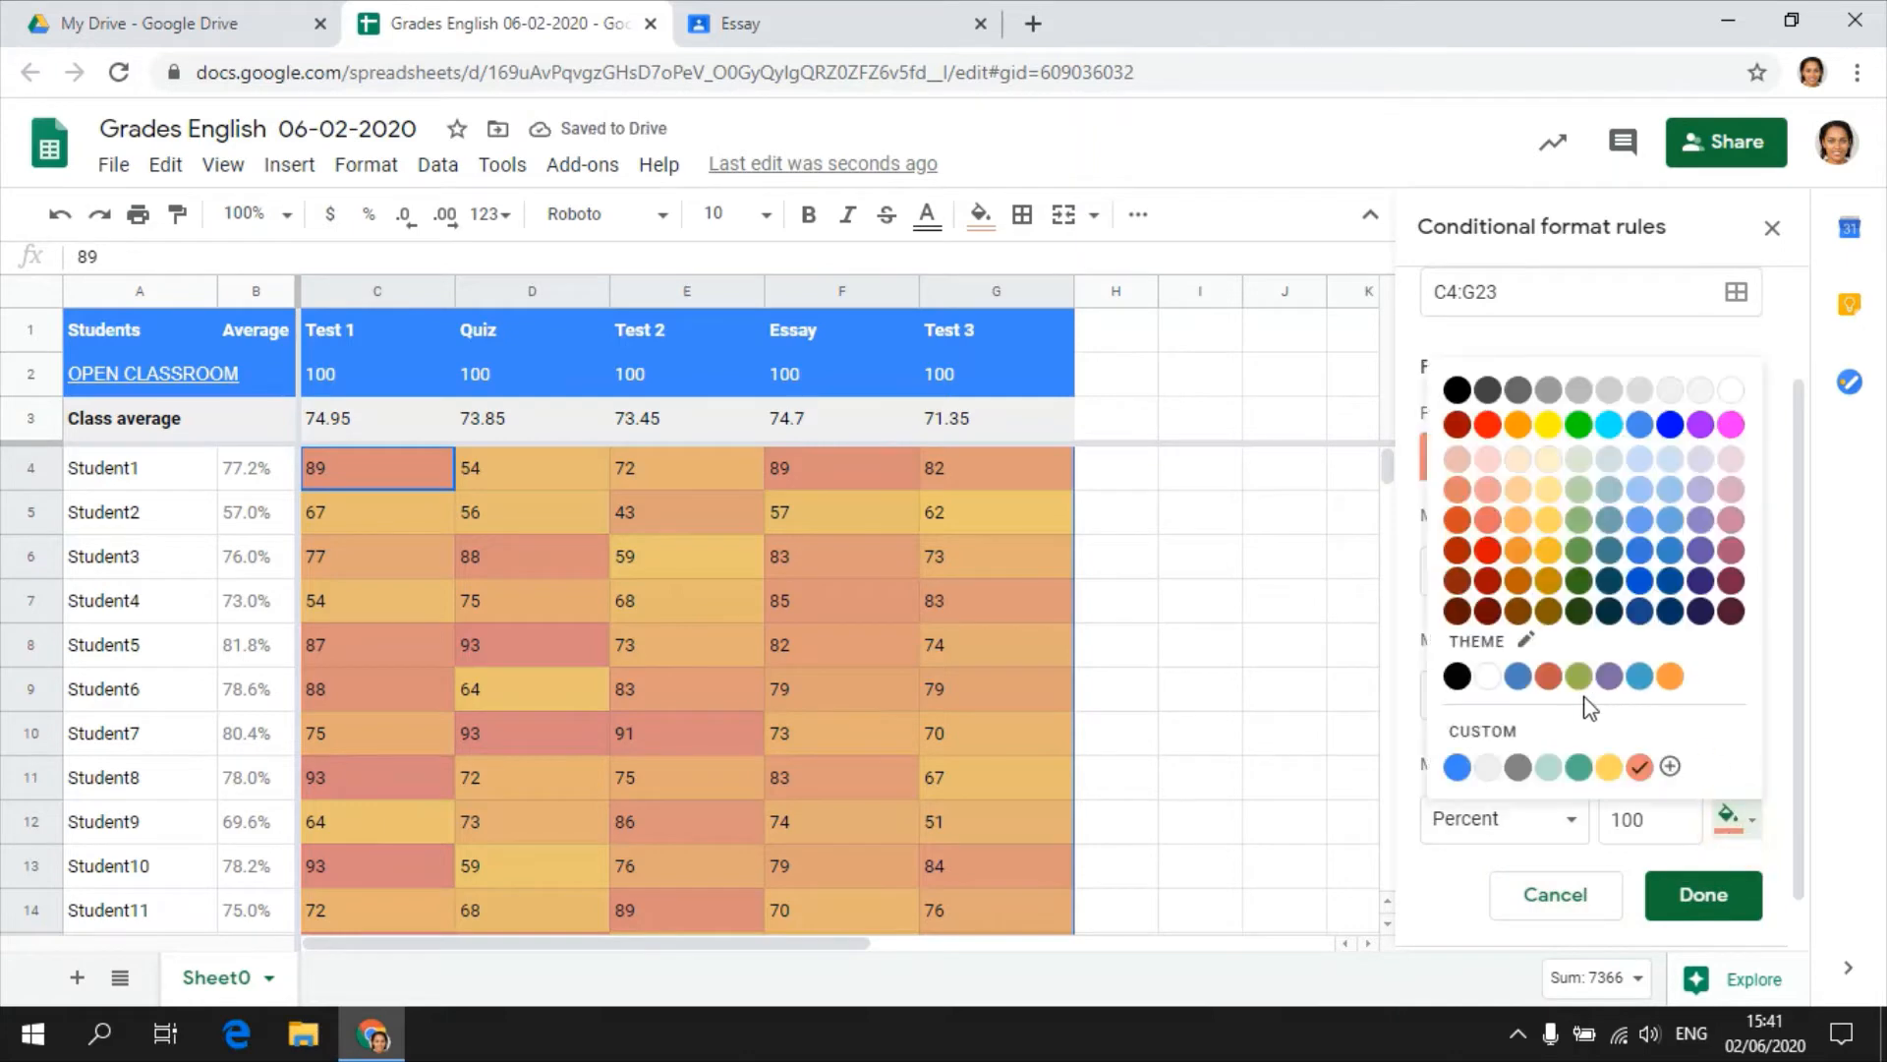
{"action": "left_click", "coordinate": [1579, 766]}
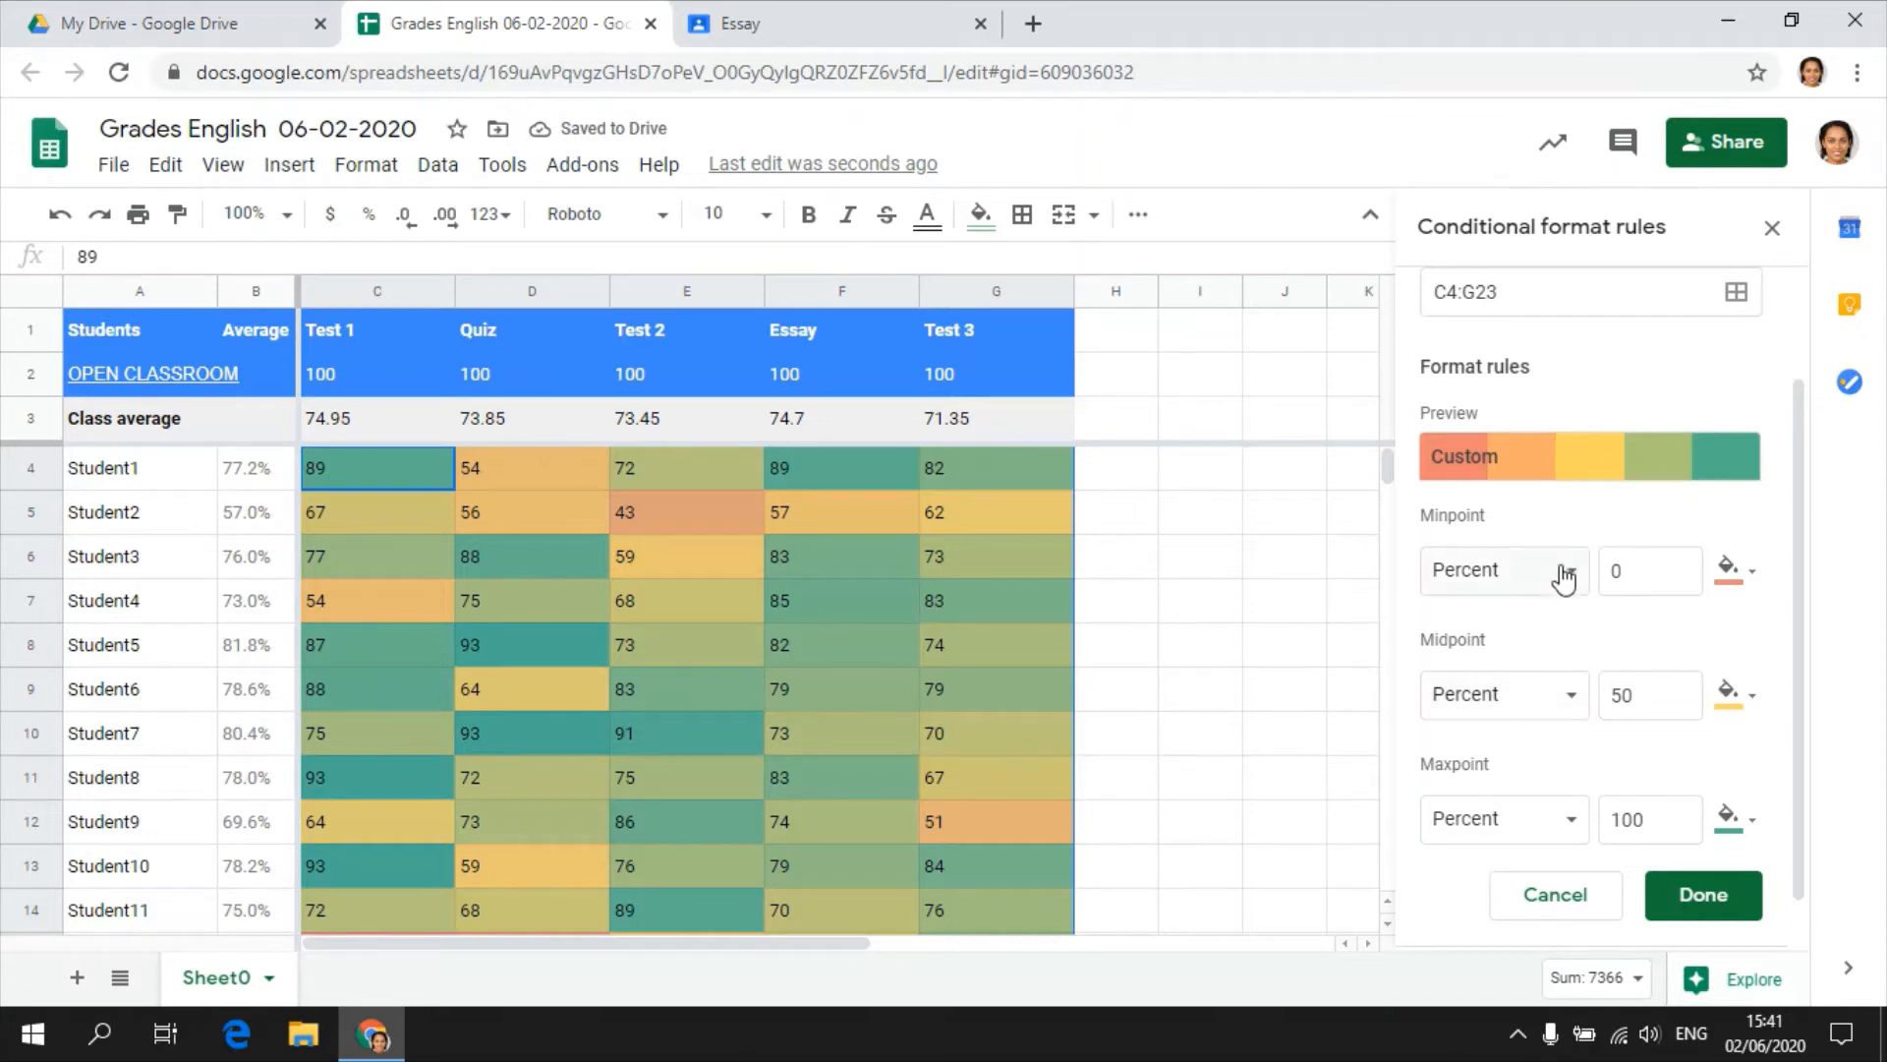
{"action": "left_click", "coordinate": [1530, 582]}
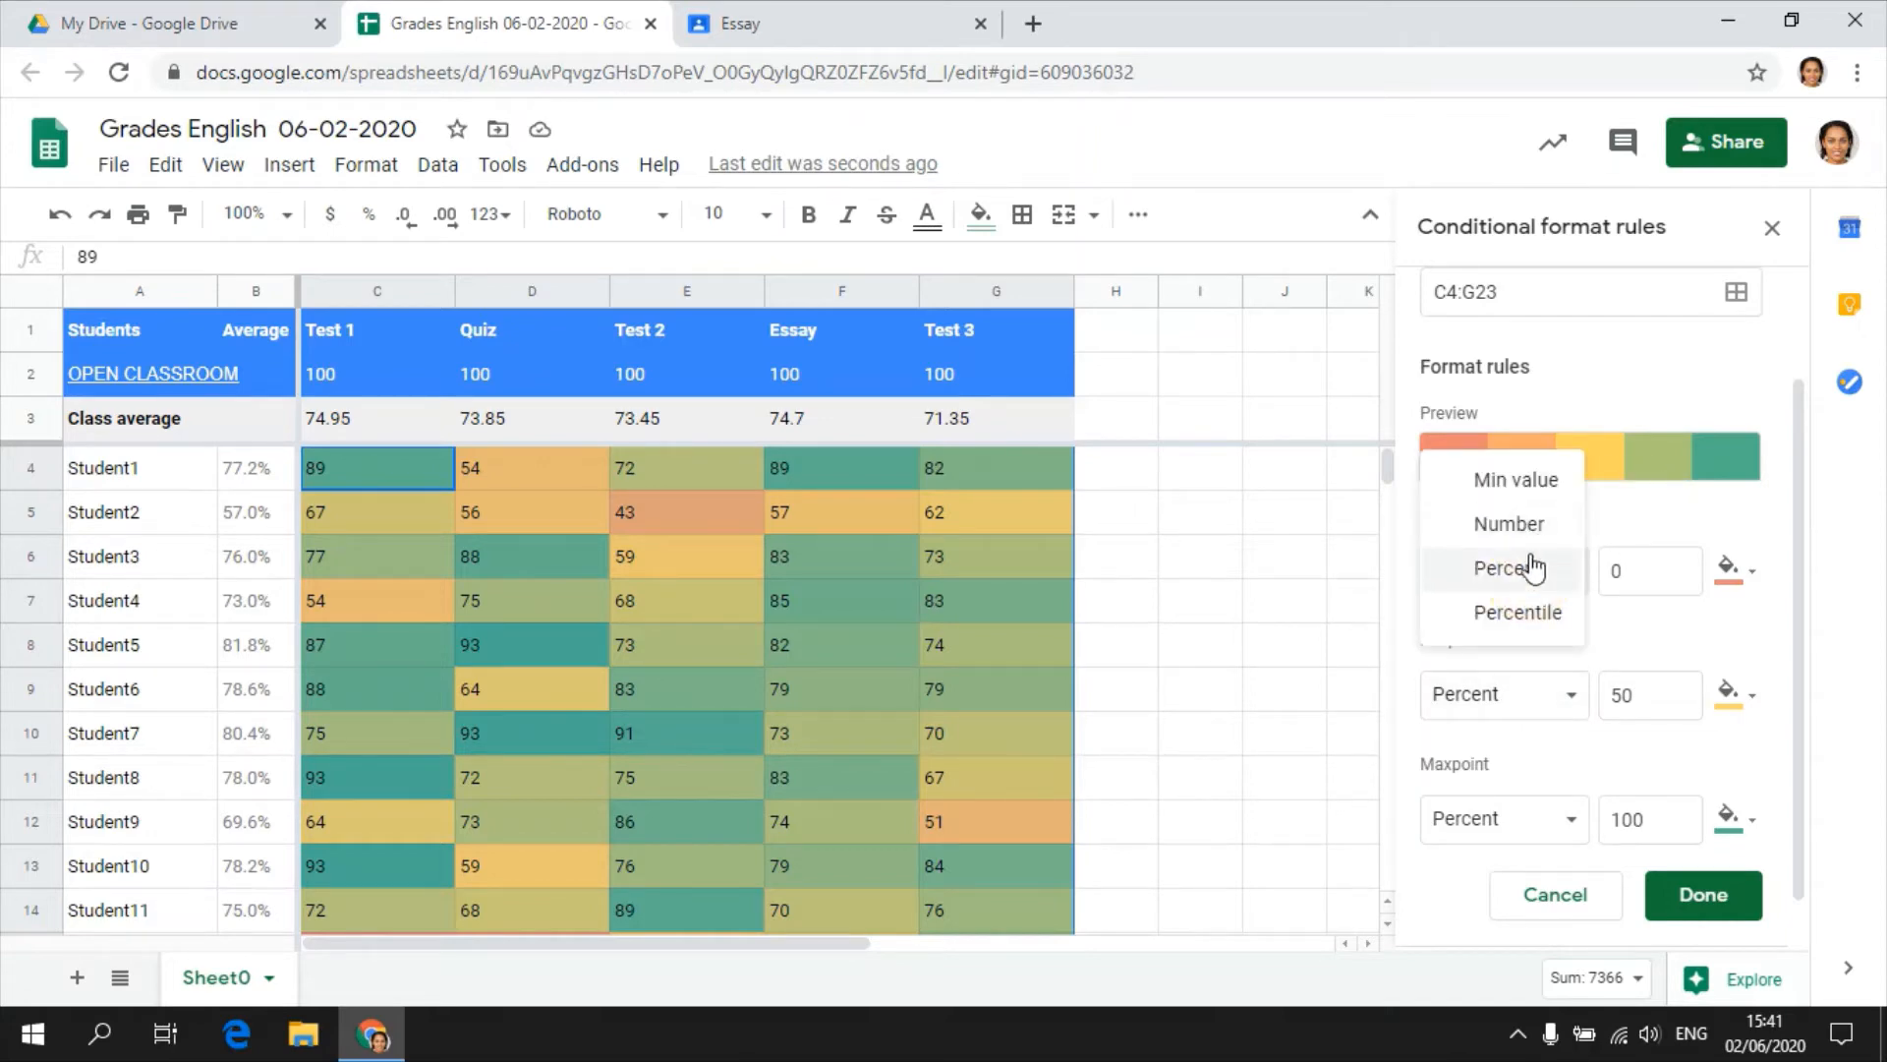
{"action": "left_click", "coordinate": [1668, 527]}
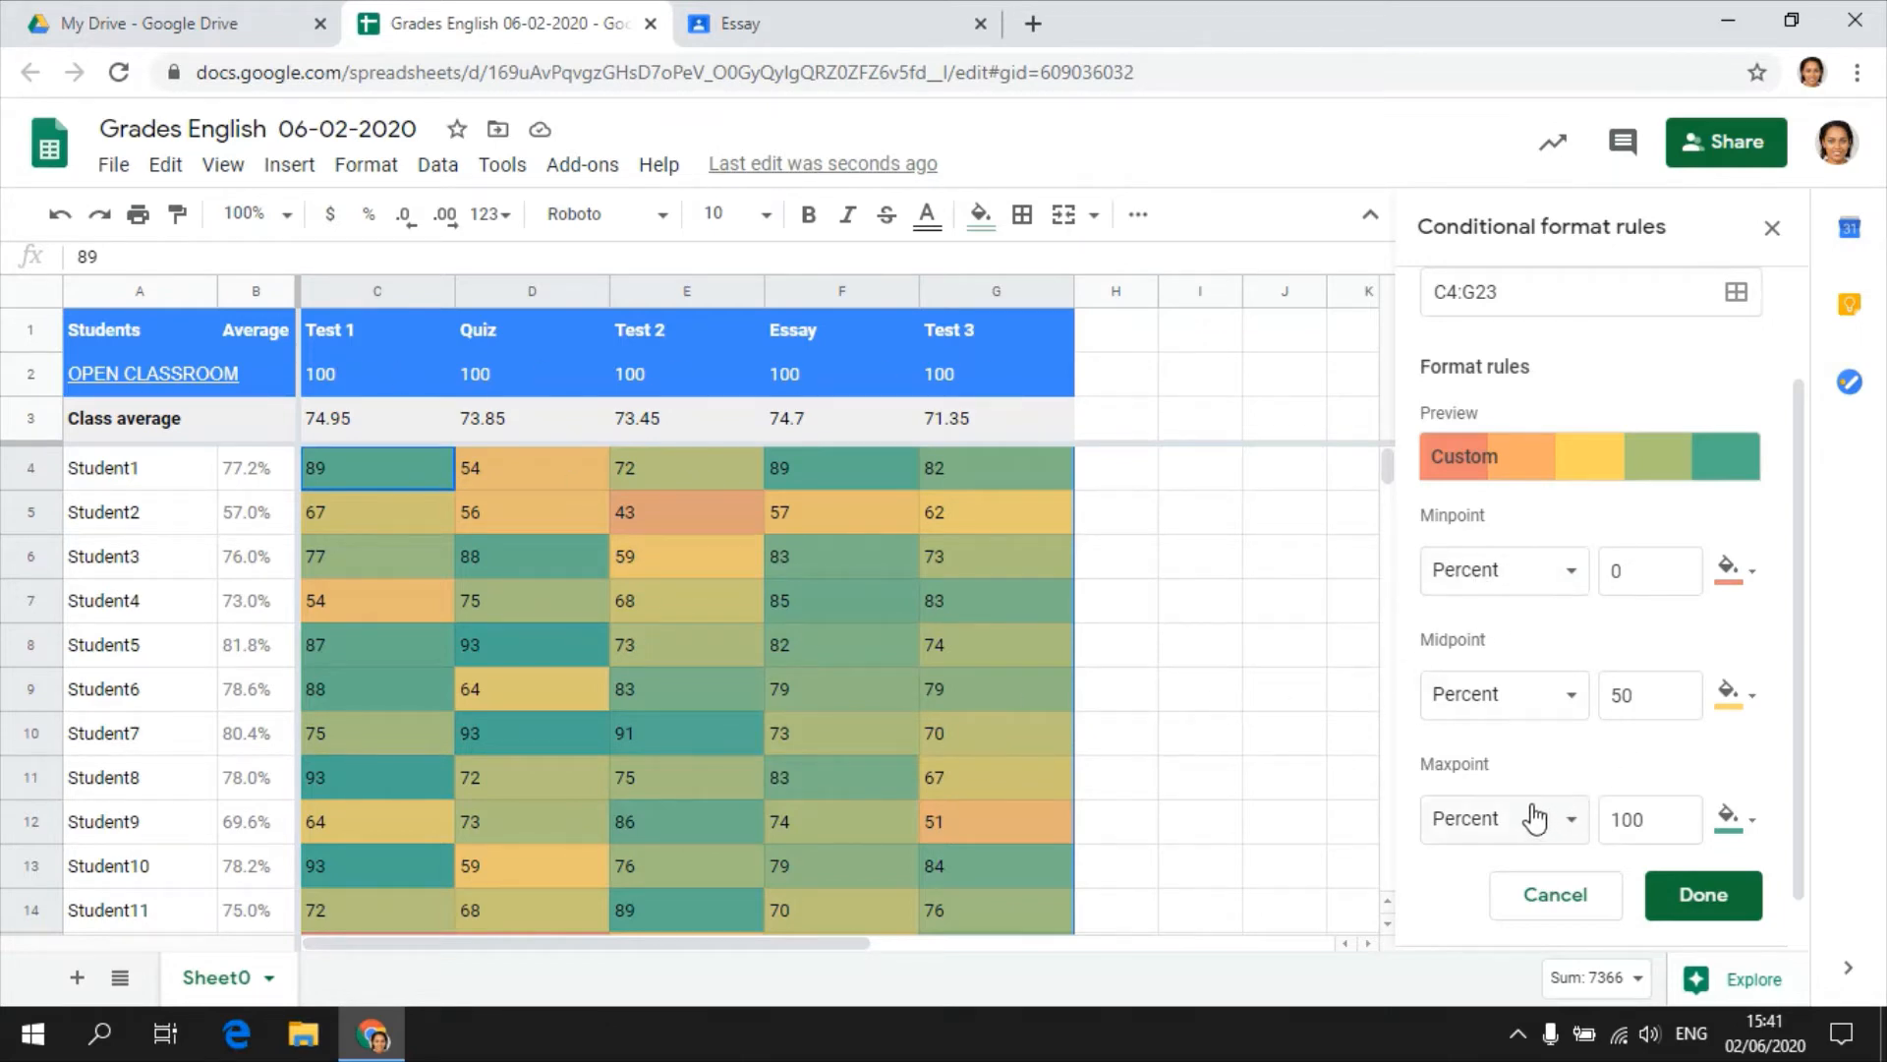
{"action": "left_click", "coordinate": [1701, 896]}
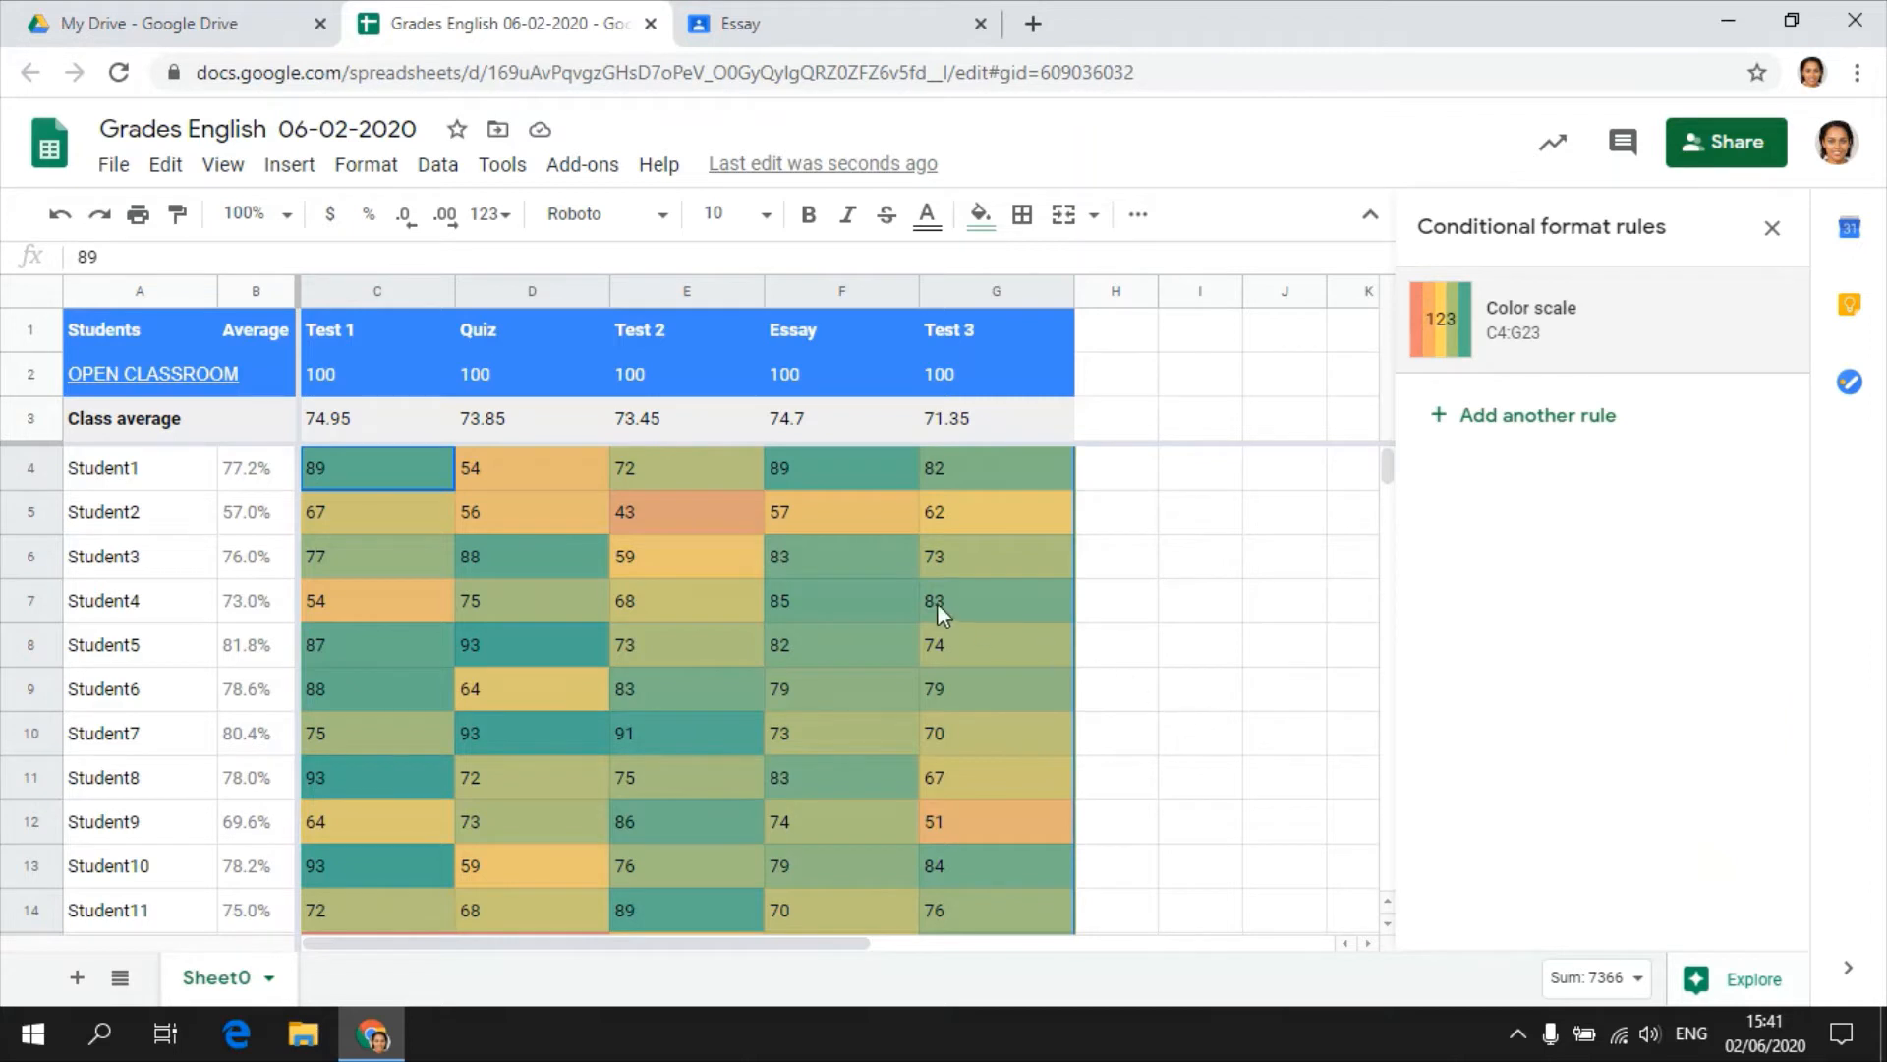
Examine the color-coded grades of all students from Student1 to Student20 across the tests, quiz and essay.
{"action": "left_click", "coordinate": [790, 600]}
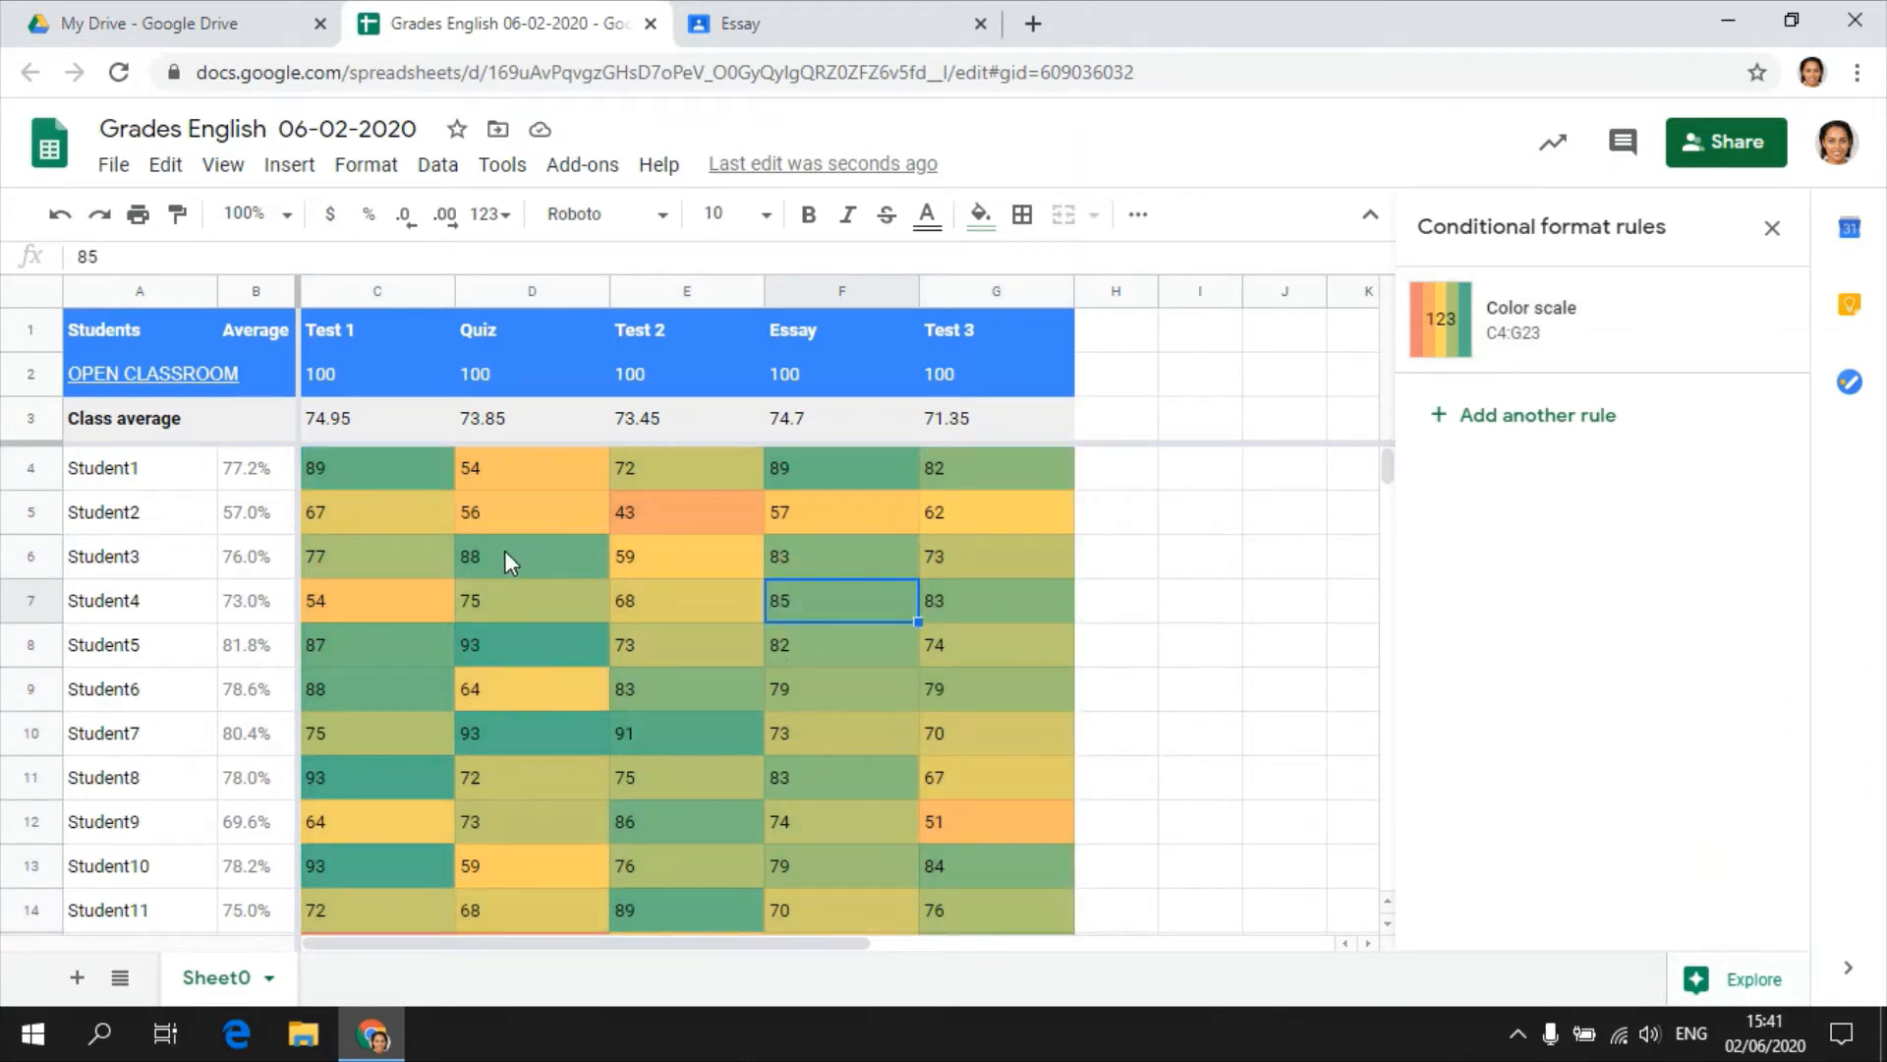
{"action": "scroll", "coordinate": [531, 565], "scroll_direction": "down", "scroll_amount": 3}
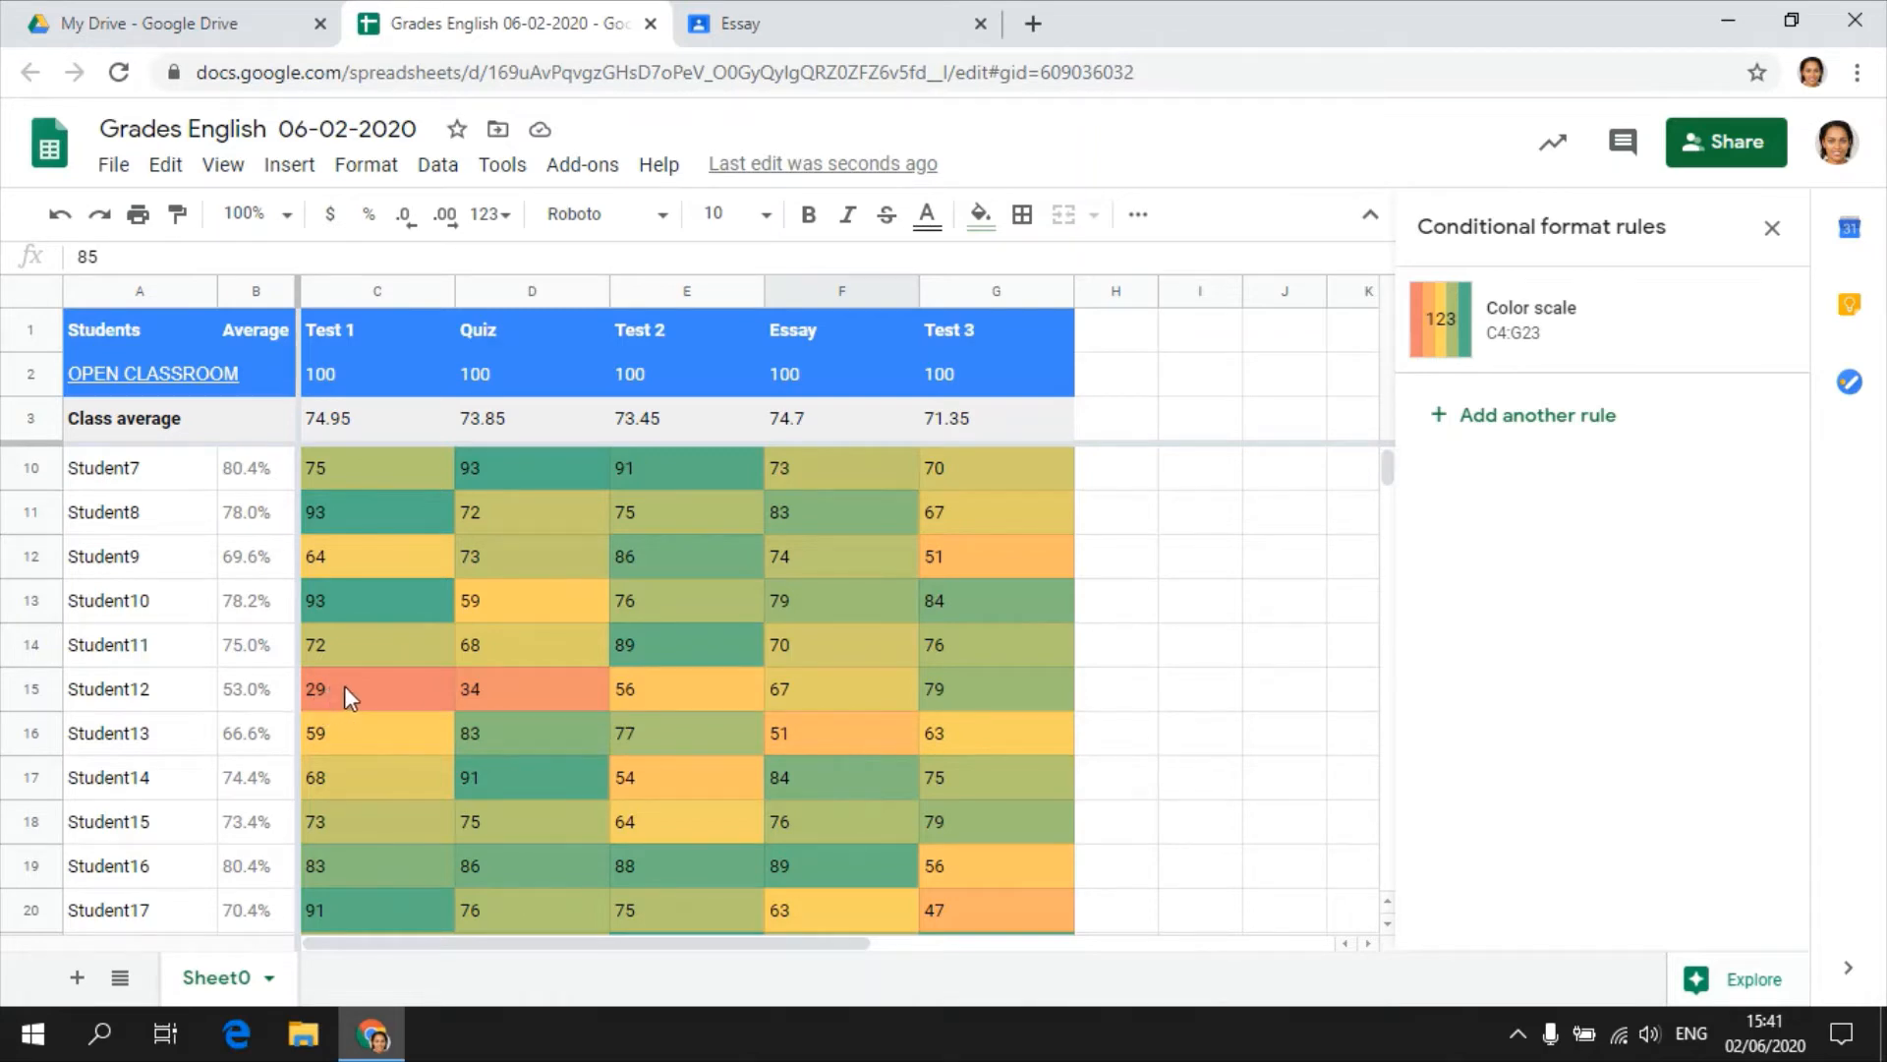
{"action": "scroll", "coordinate": [350, 687], "scroll_direction": "down", "scroll_amount": 2}
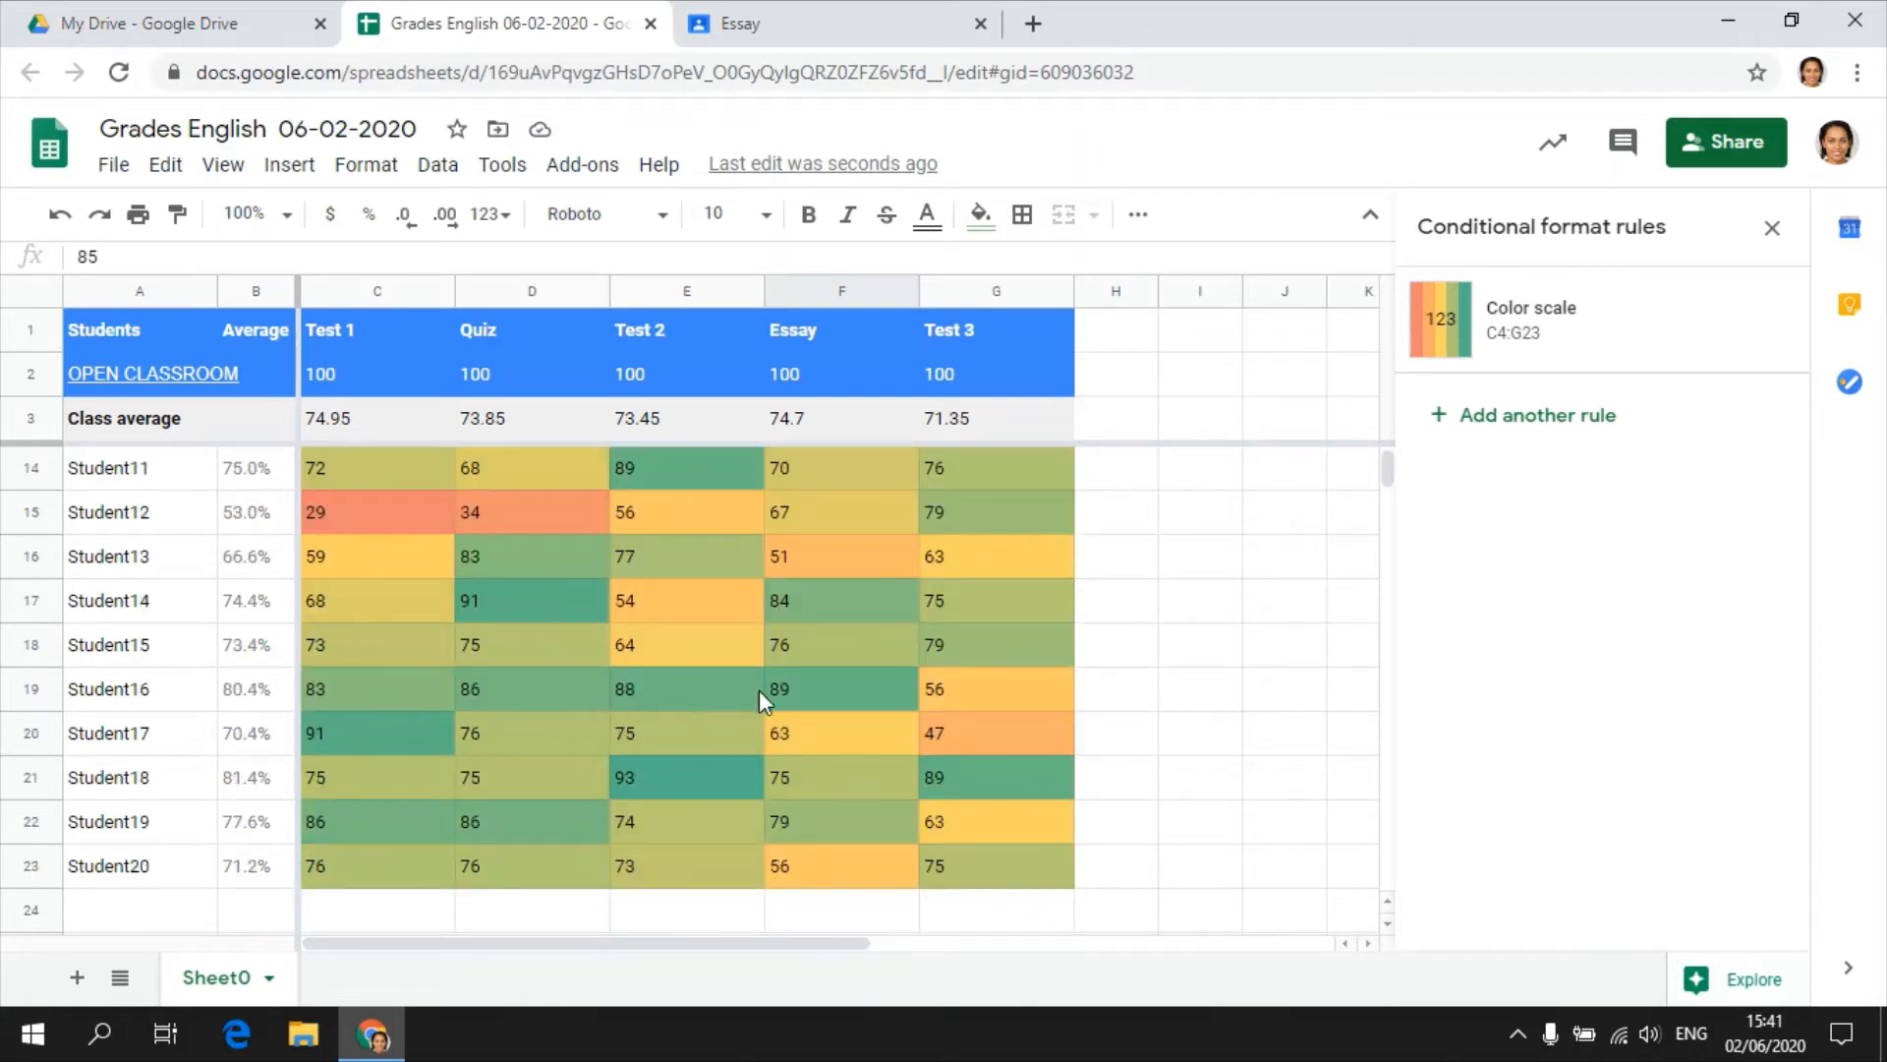
{"action": "scroll", "coordinate": [816, 710], "scroll_direction": "up", "scroll_amount": 1}
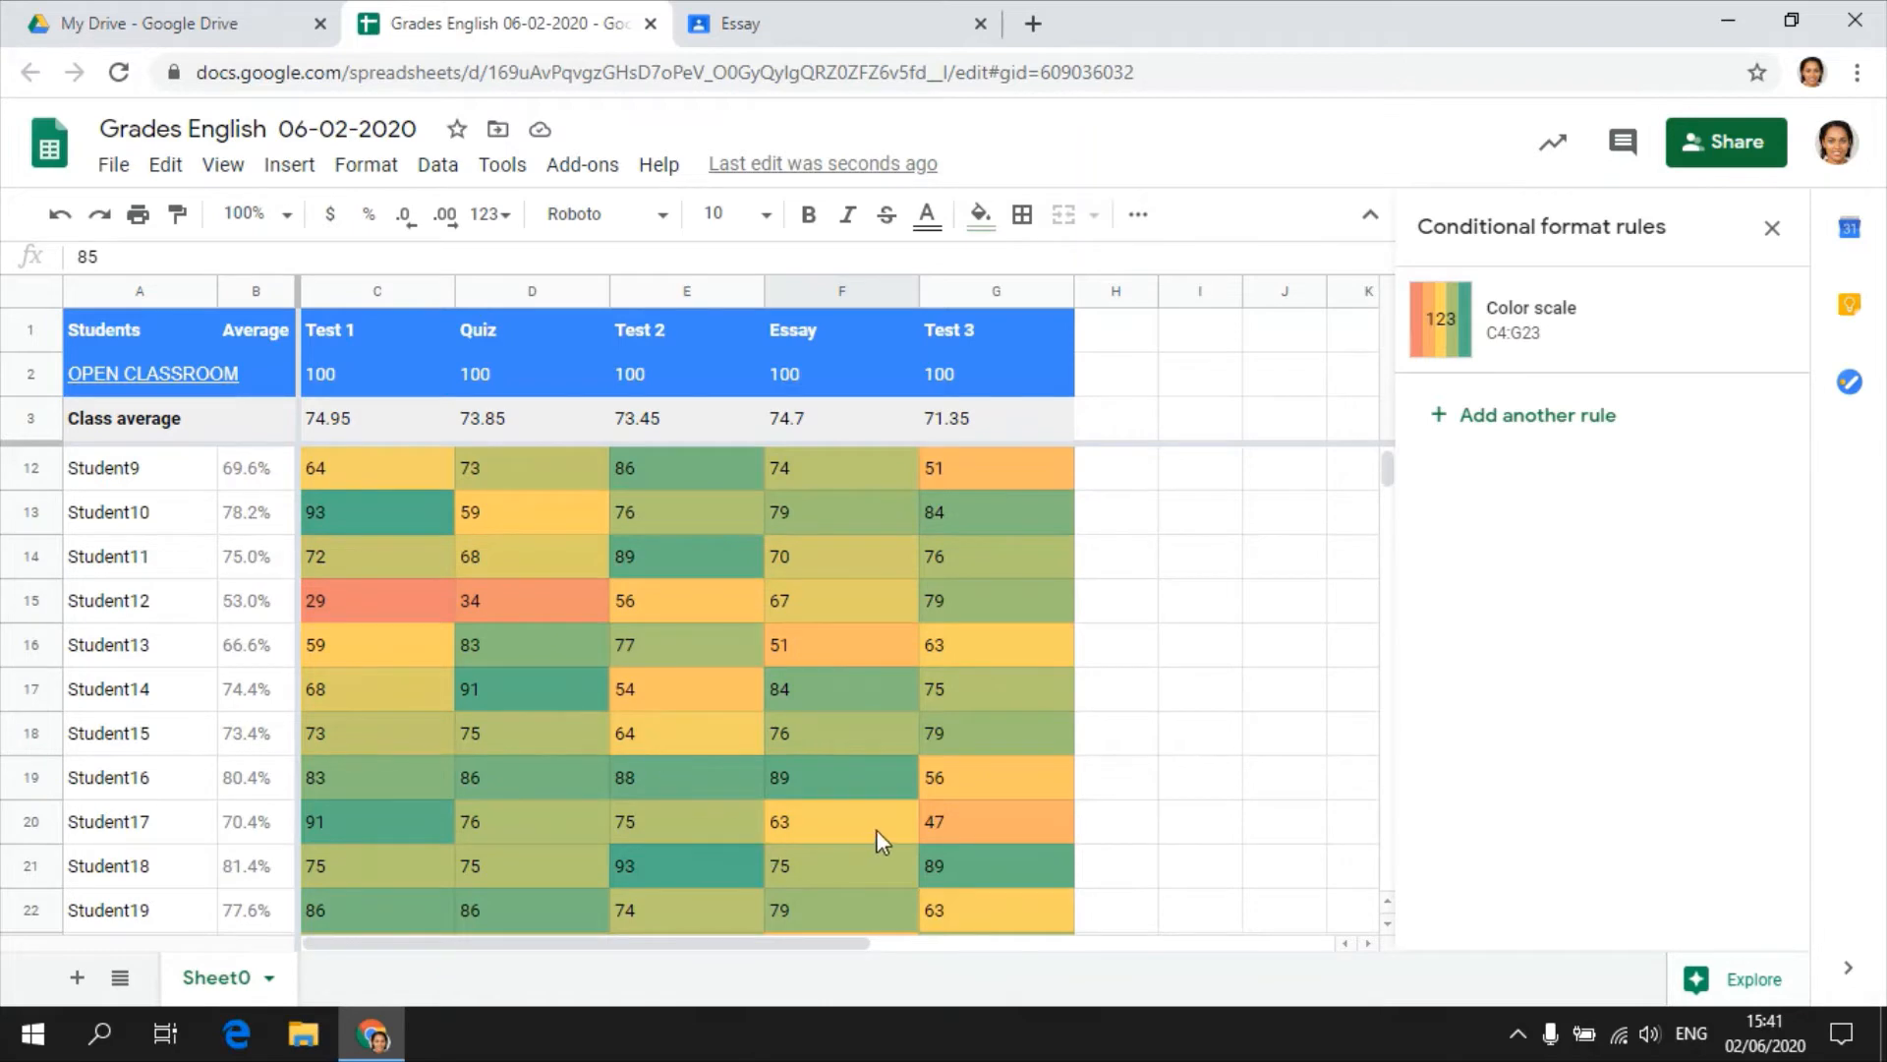
{"action": "scroll", "coordinate": [882, 841], "scroll_direction": "up", "scroll_amount": 4}
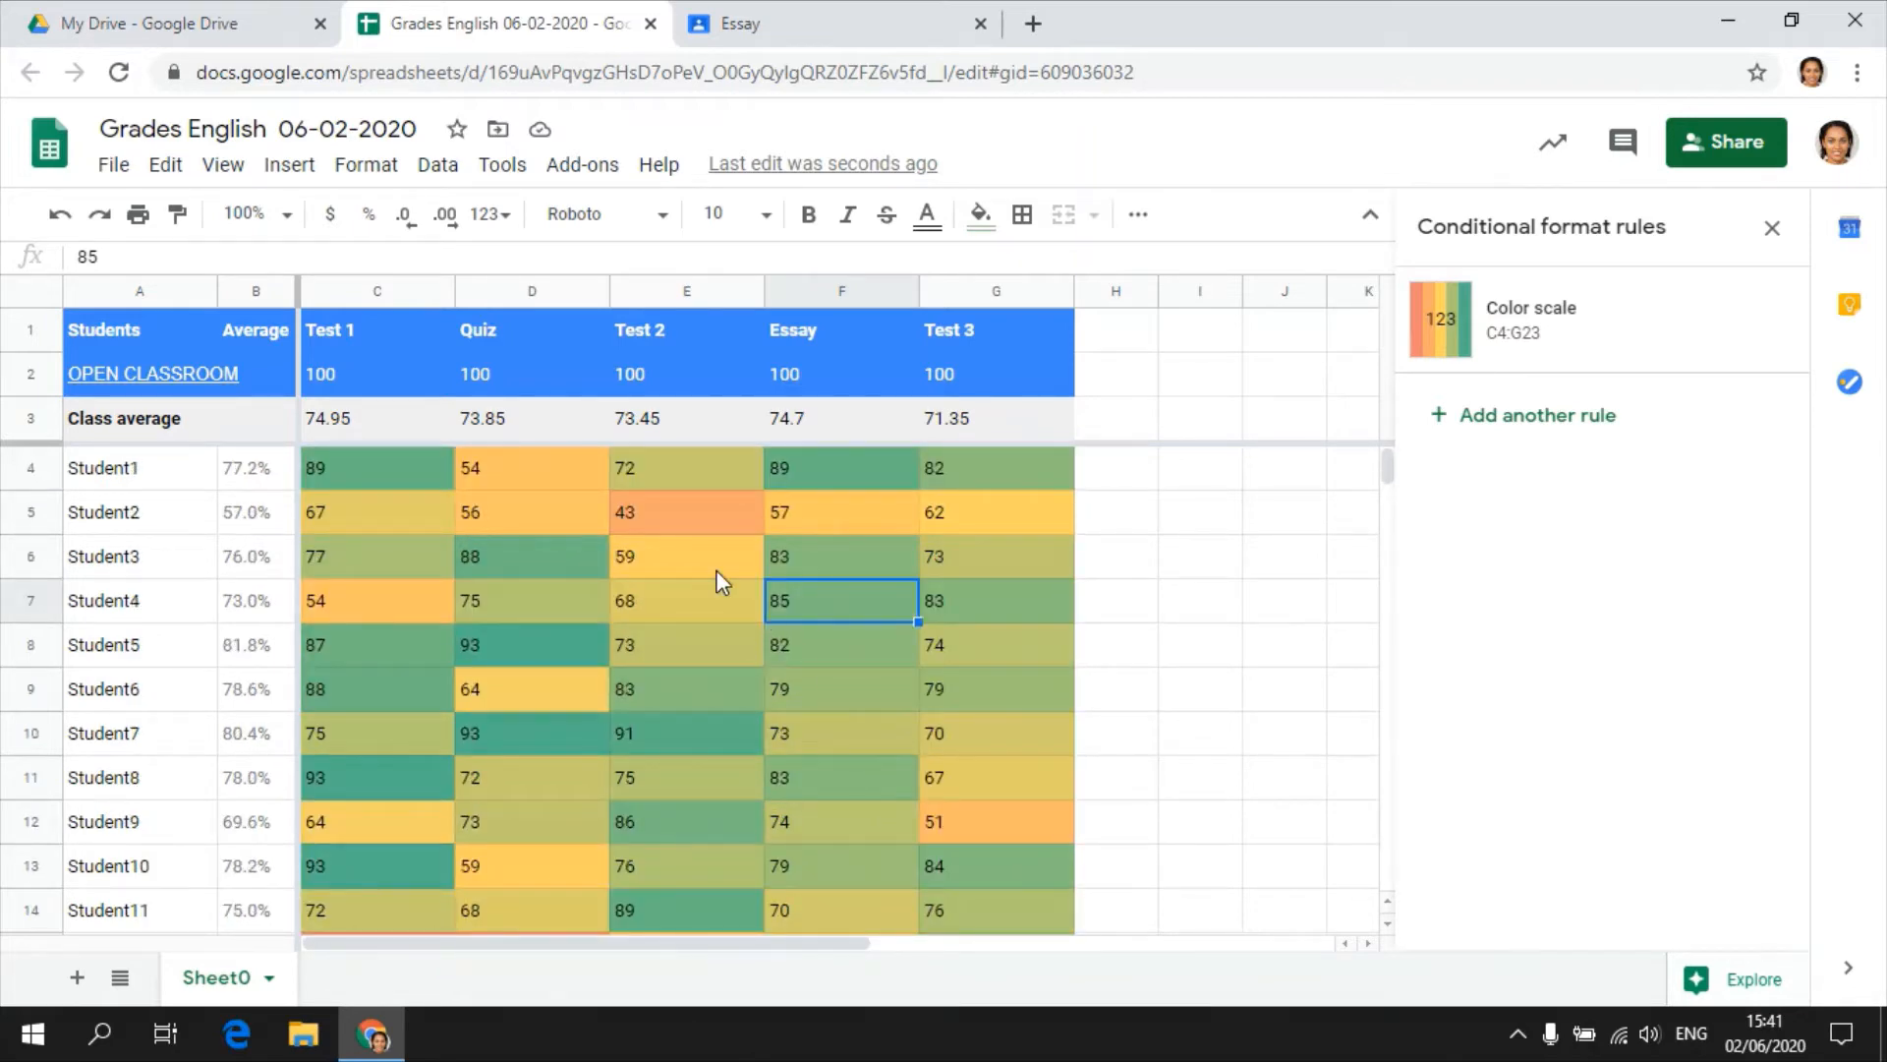
{"action": "scroll", "coordinate": [694, 582], "scroll_direction": "down", "scroll_amount": 5}
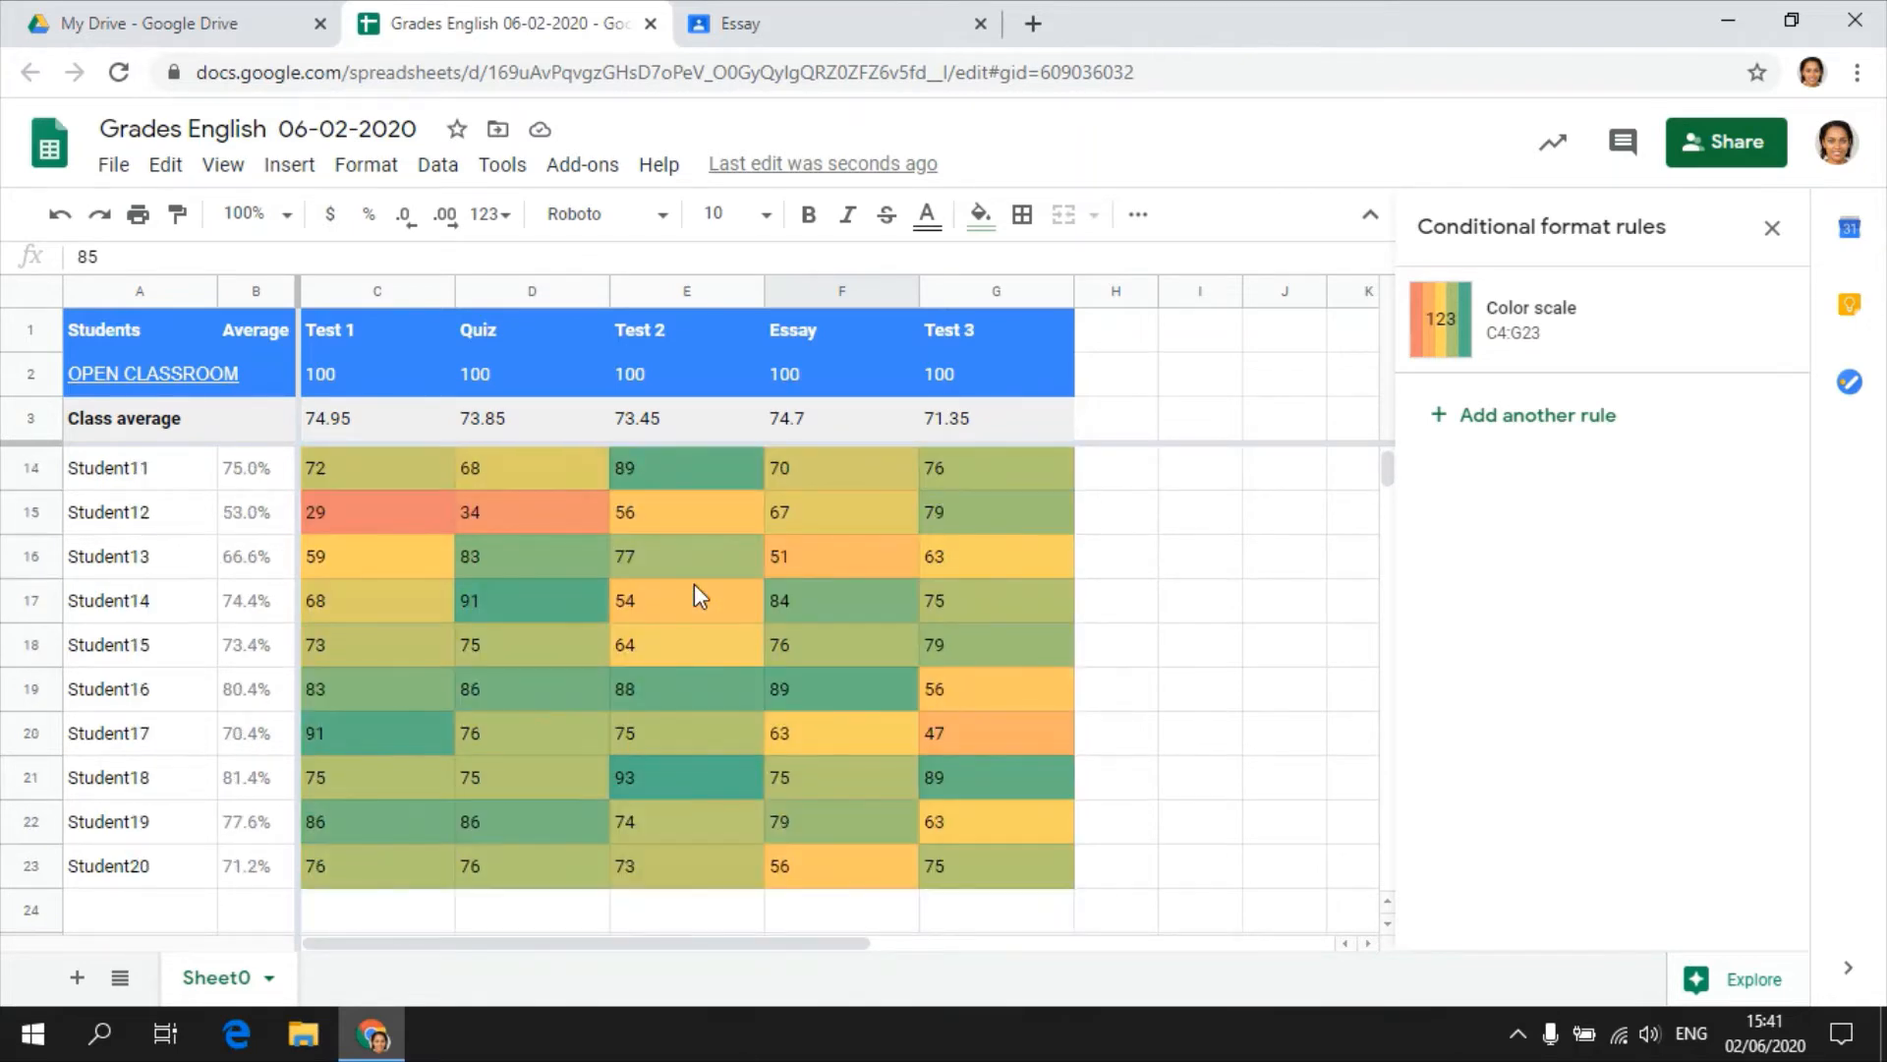
{"action": "scroll", "coordinate": [694, 582], "scroll_direction": "up", "scroll_amount": 1}
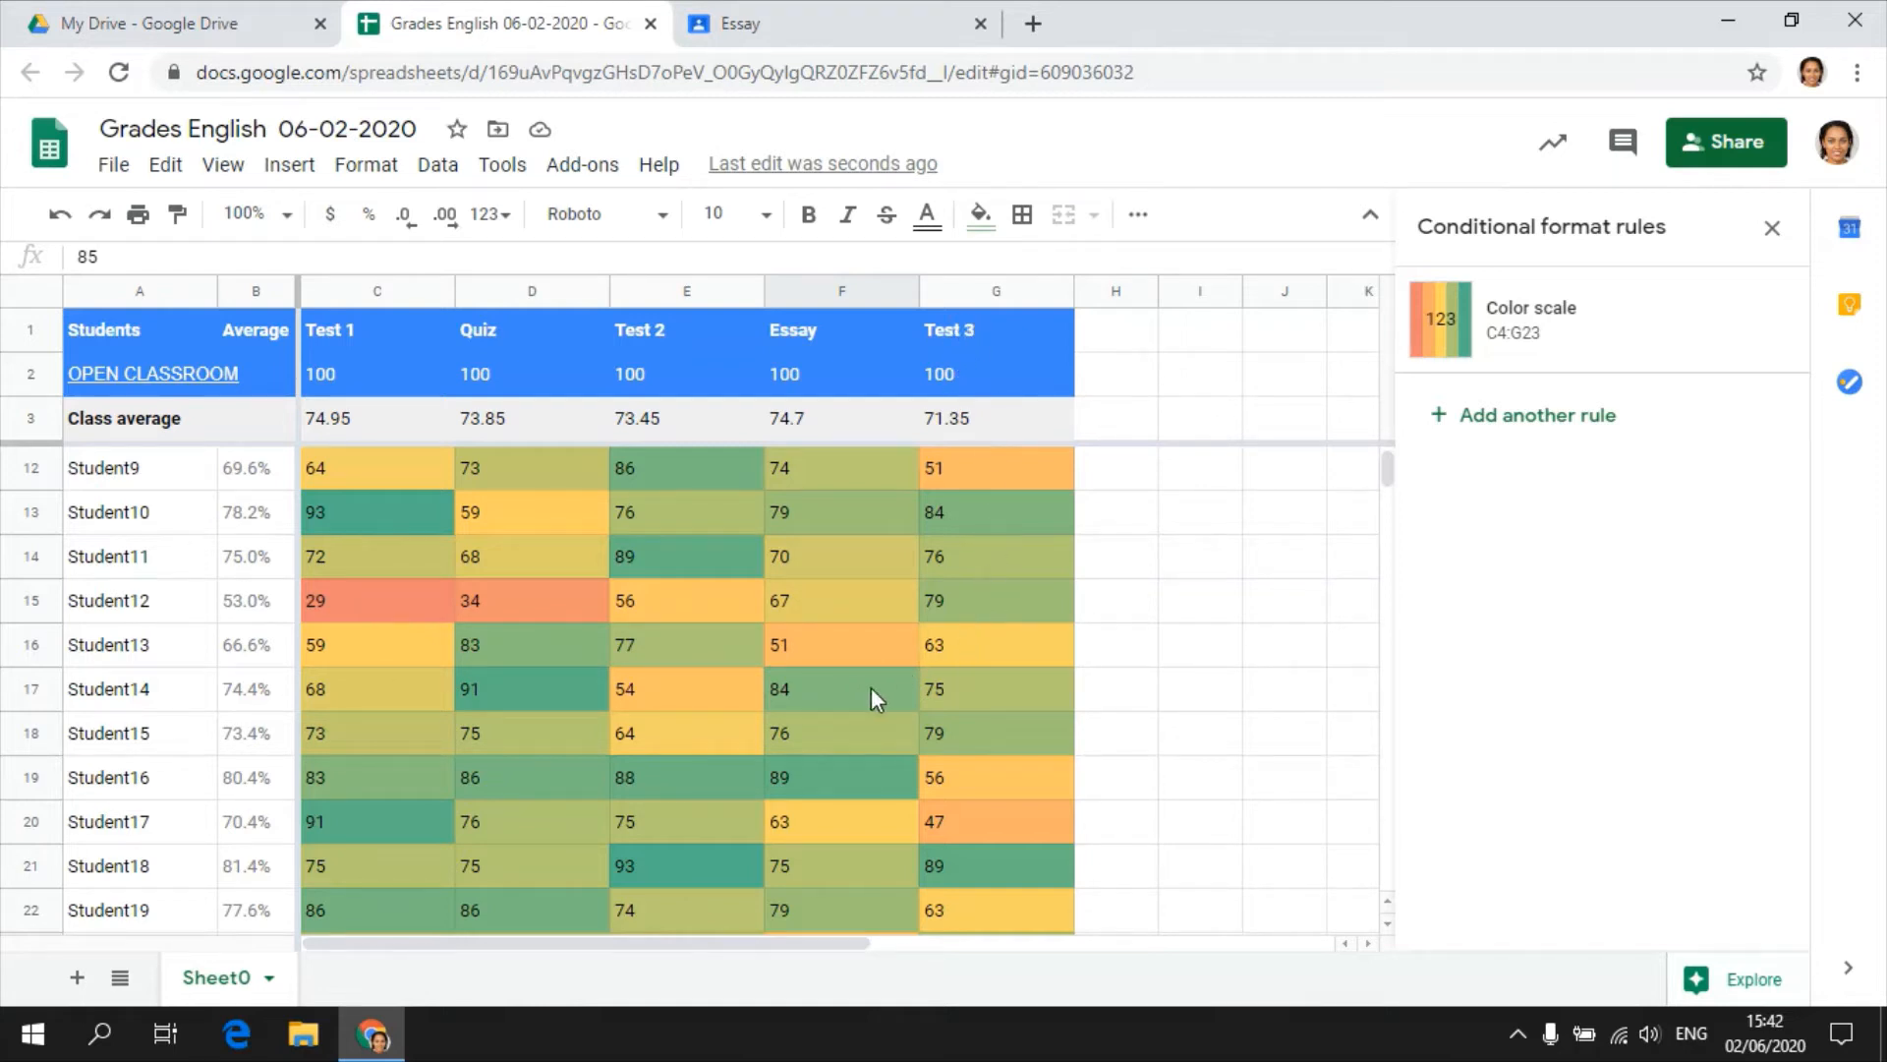
{"action": "left_click", "coordinate": [977, 590]}
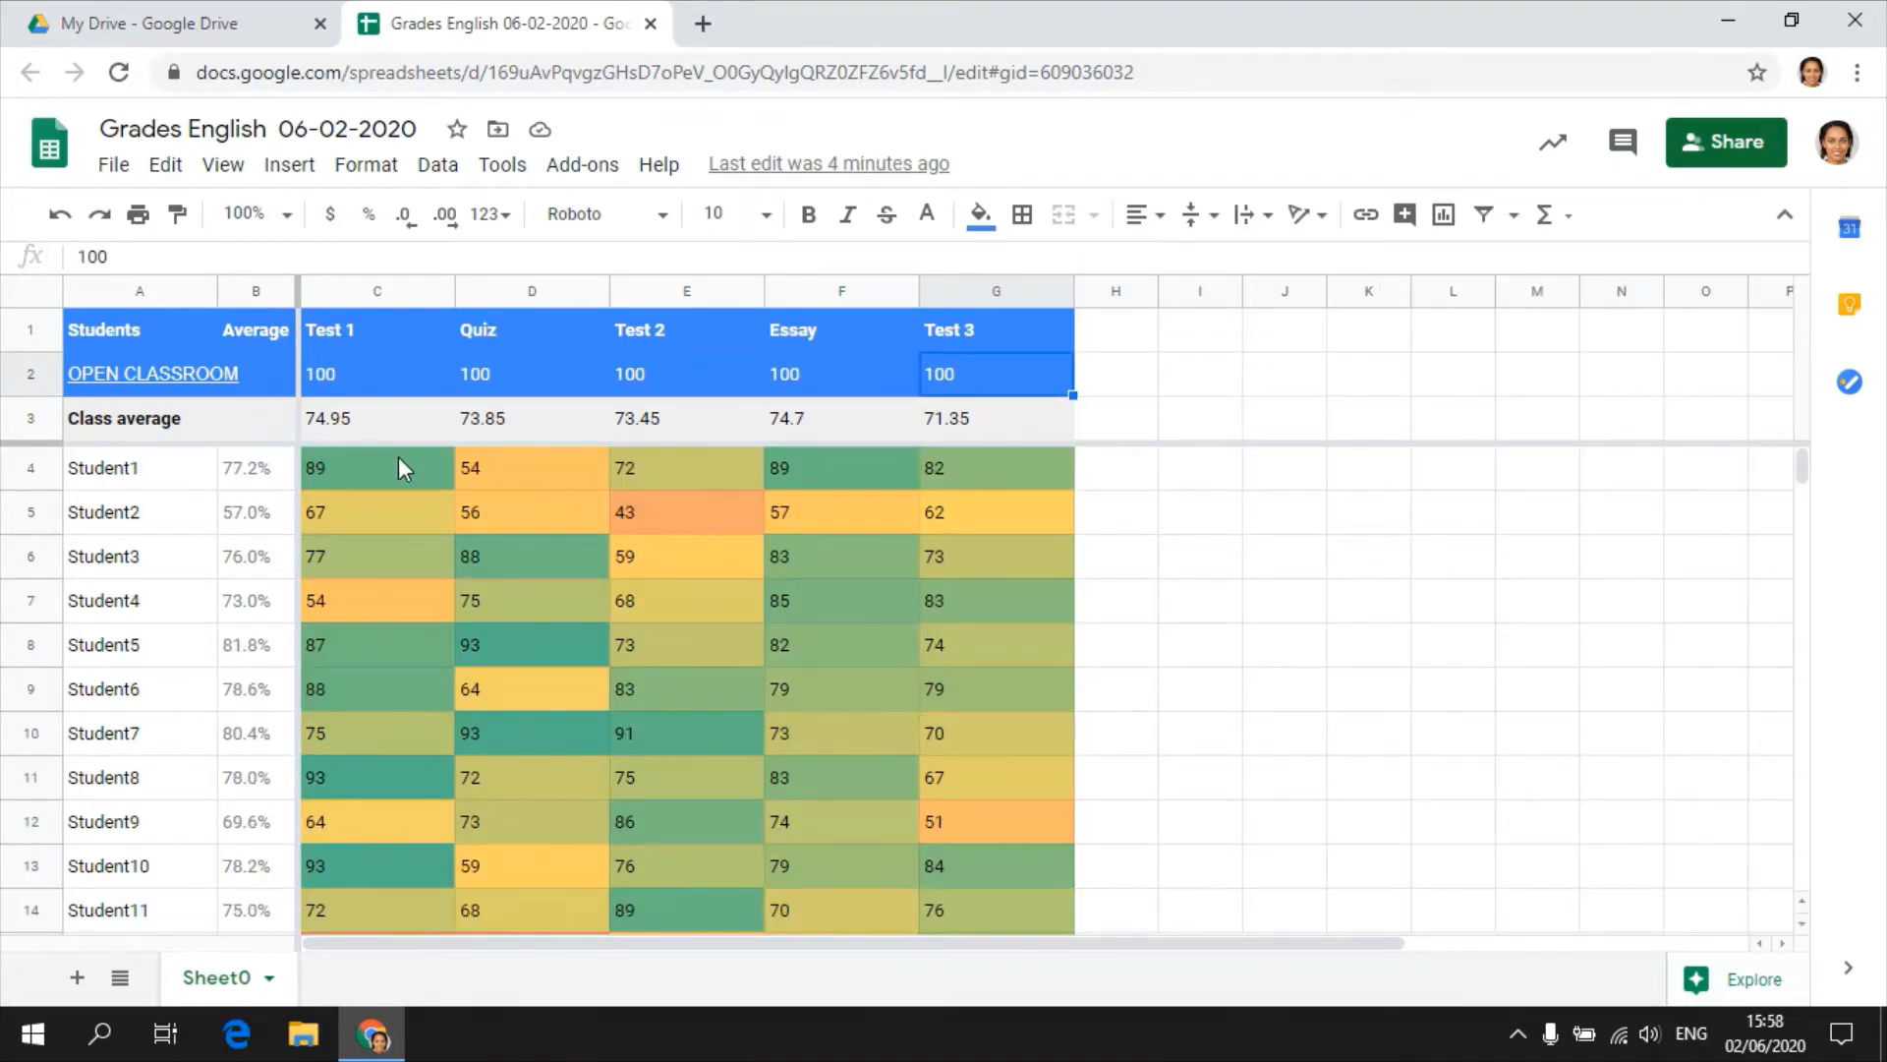
Compare the student grades in C4:G23 with the maximum points in C2:G2, then select the Test 1 grades from C4 to C14.
{"action": "left_click_drag", "start_coordinate": [398, 460], "coordinate": [959, 841]}
{"action": "scroll", "coordinate": [817, 629], "scroll_direction": "down", "scroll_amount": 4}
{"action": "scroll", "coordinate": [940, 781], "scroll_direction": "up", "scroll_amount": 3}
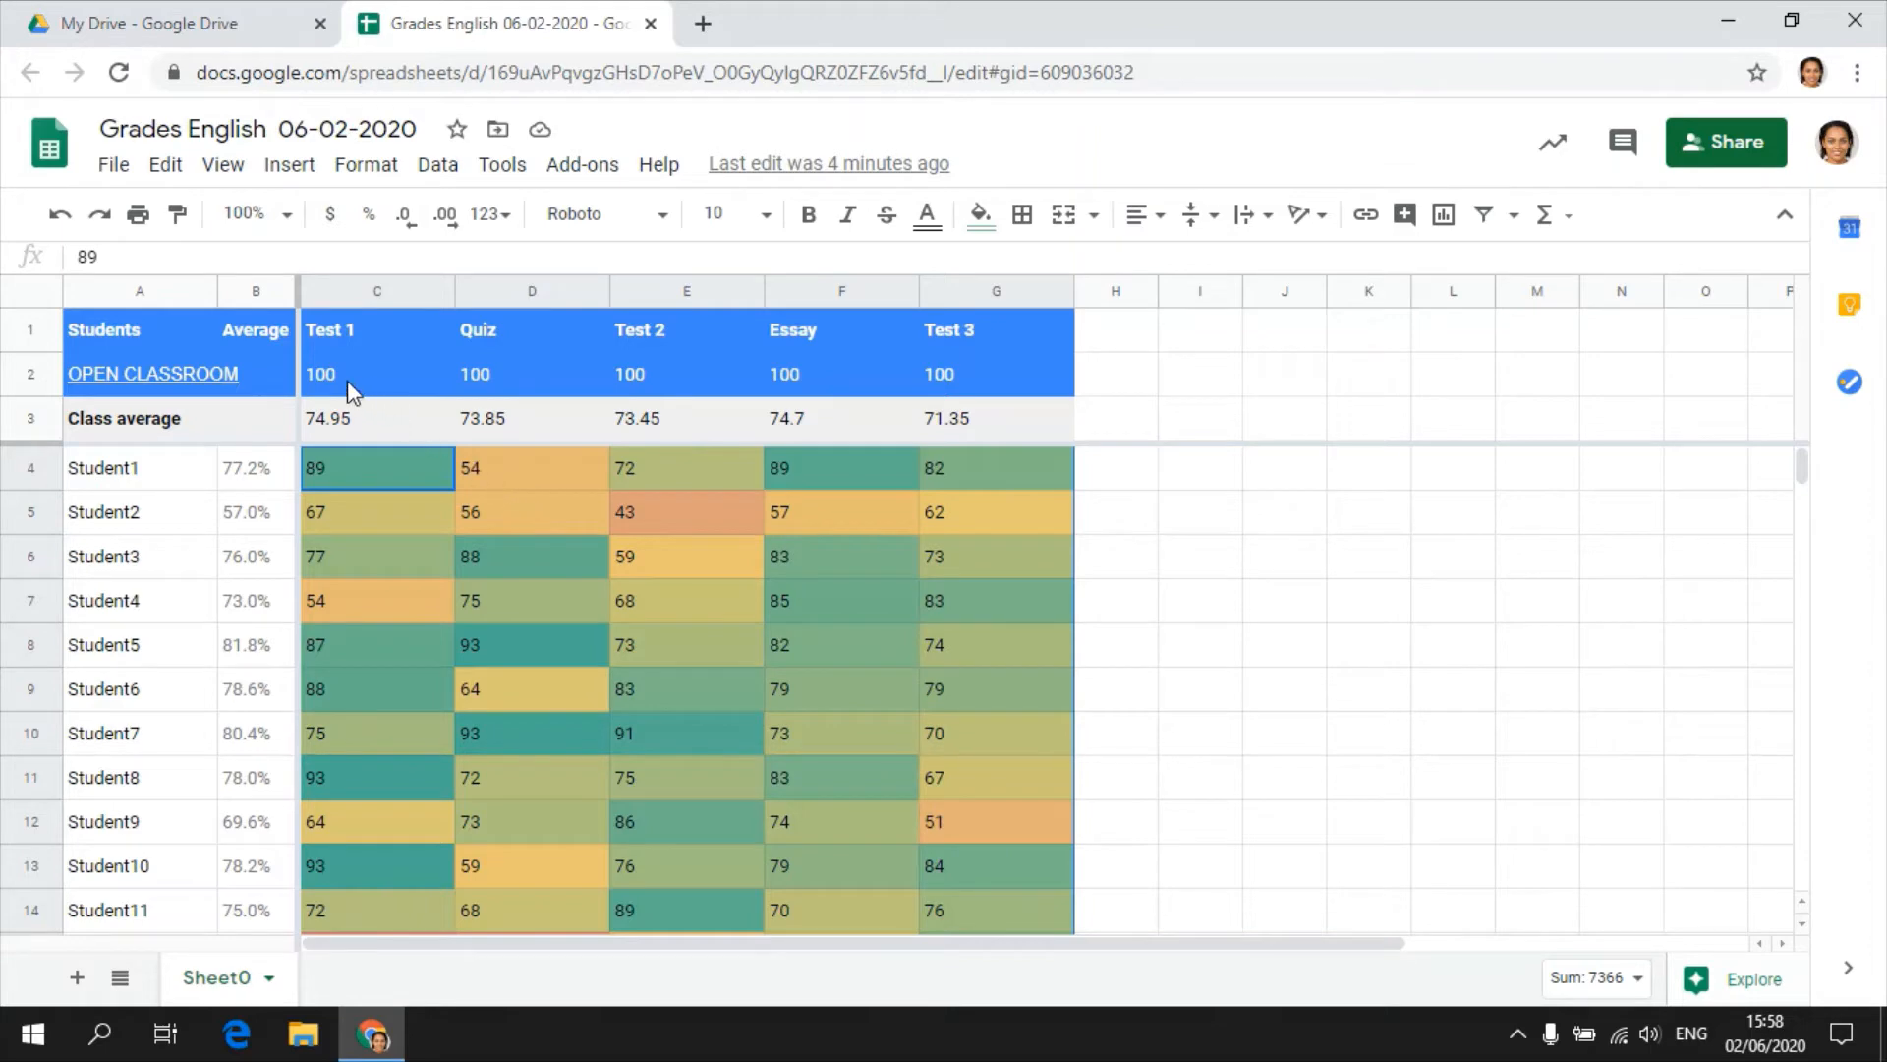
{"action": "left_click_drag", "start_coordinate": [963, 386], "coordinate": [424, 376]}
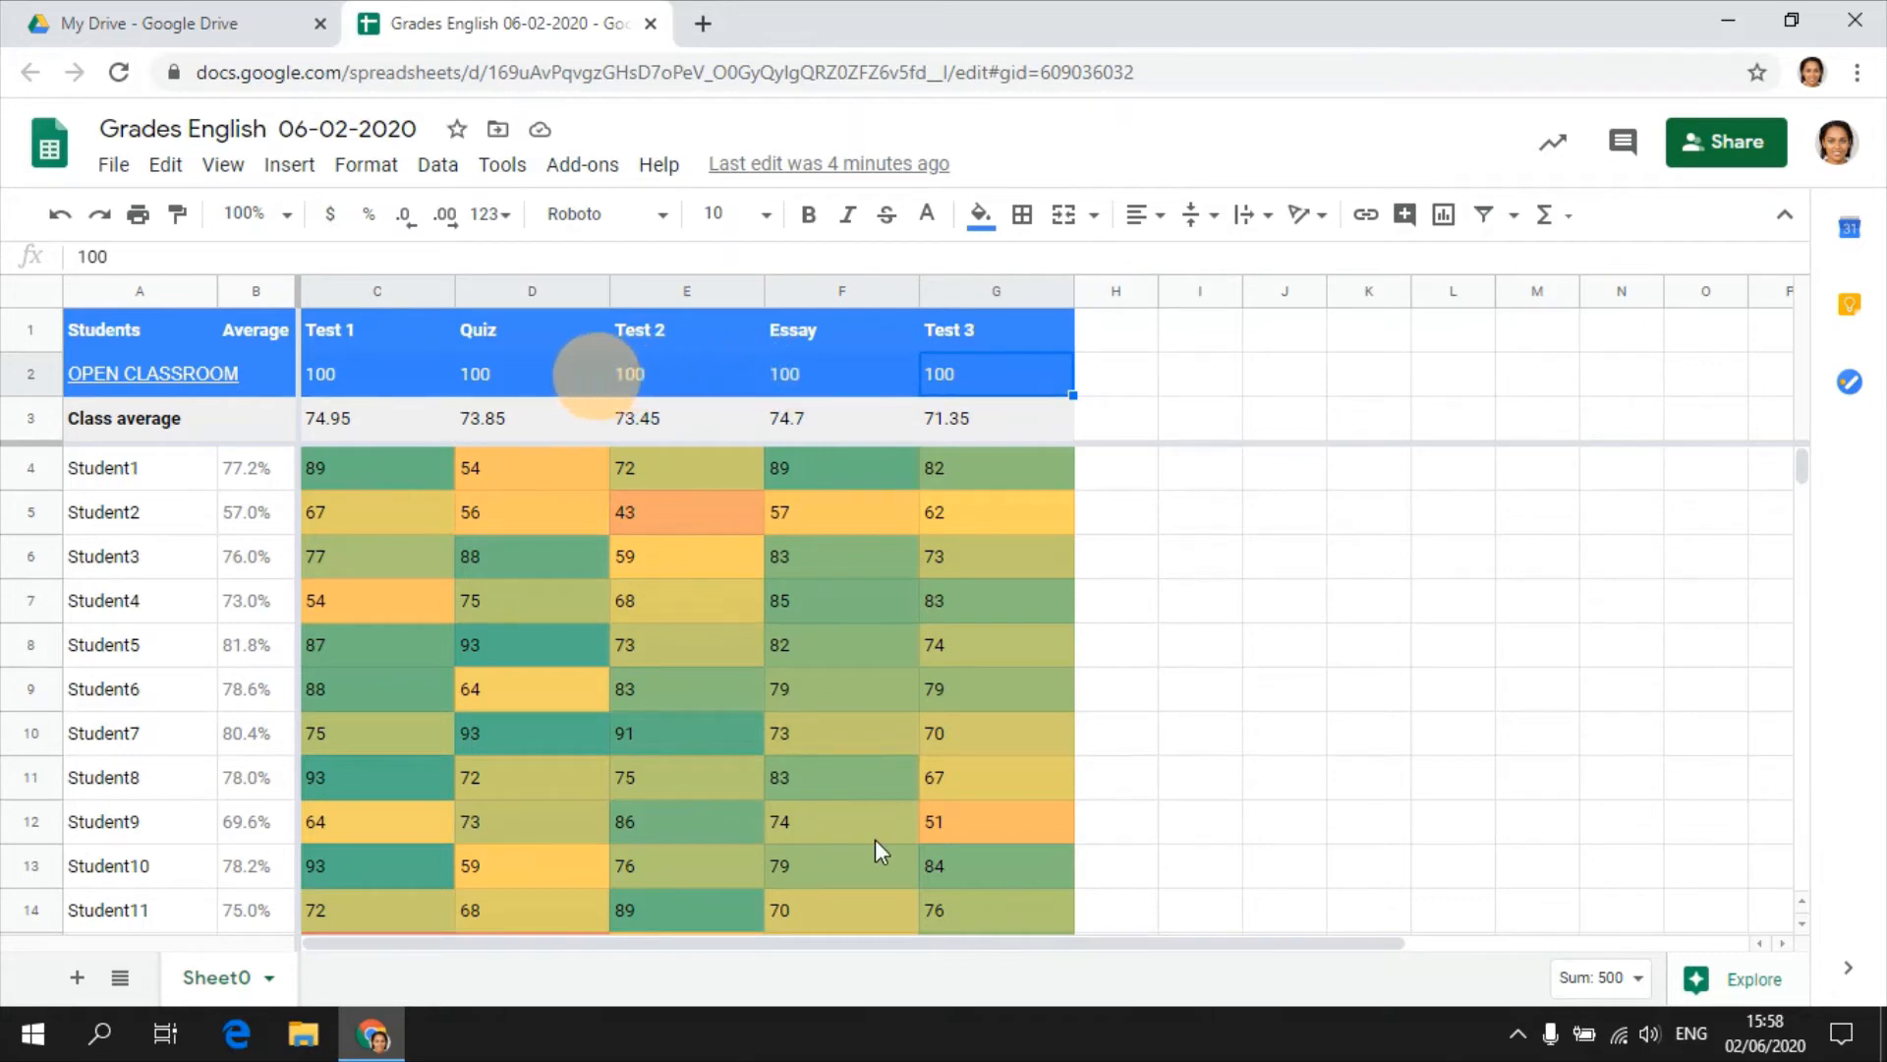
{"action": "left_click", "coordinate": [359, 387]}
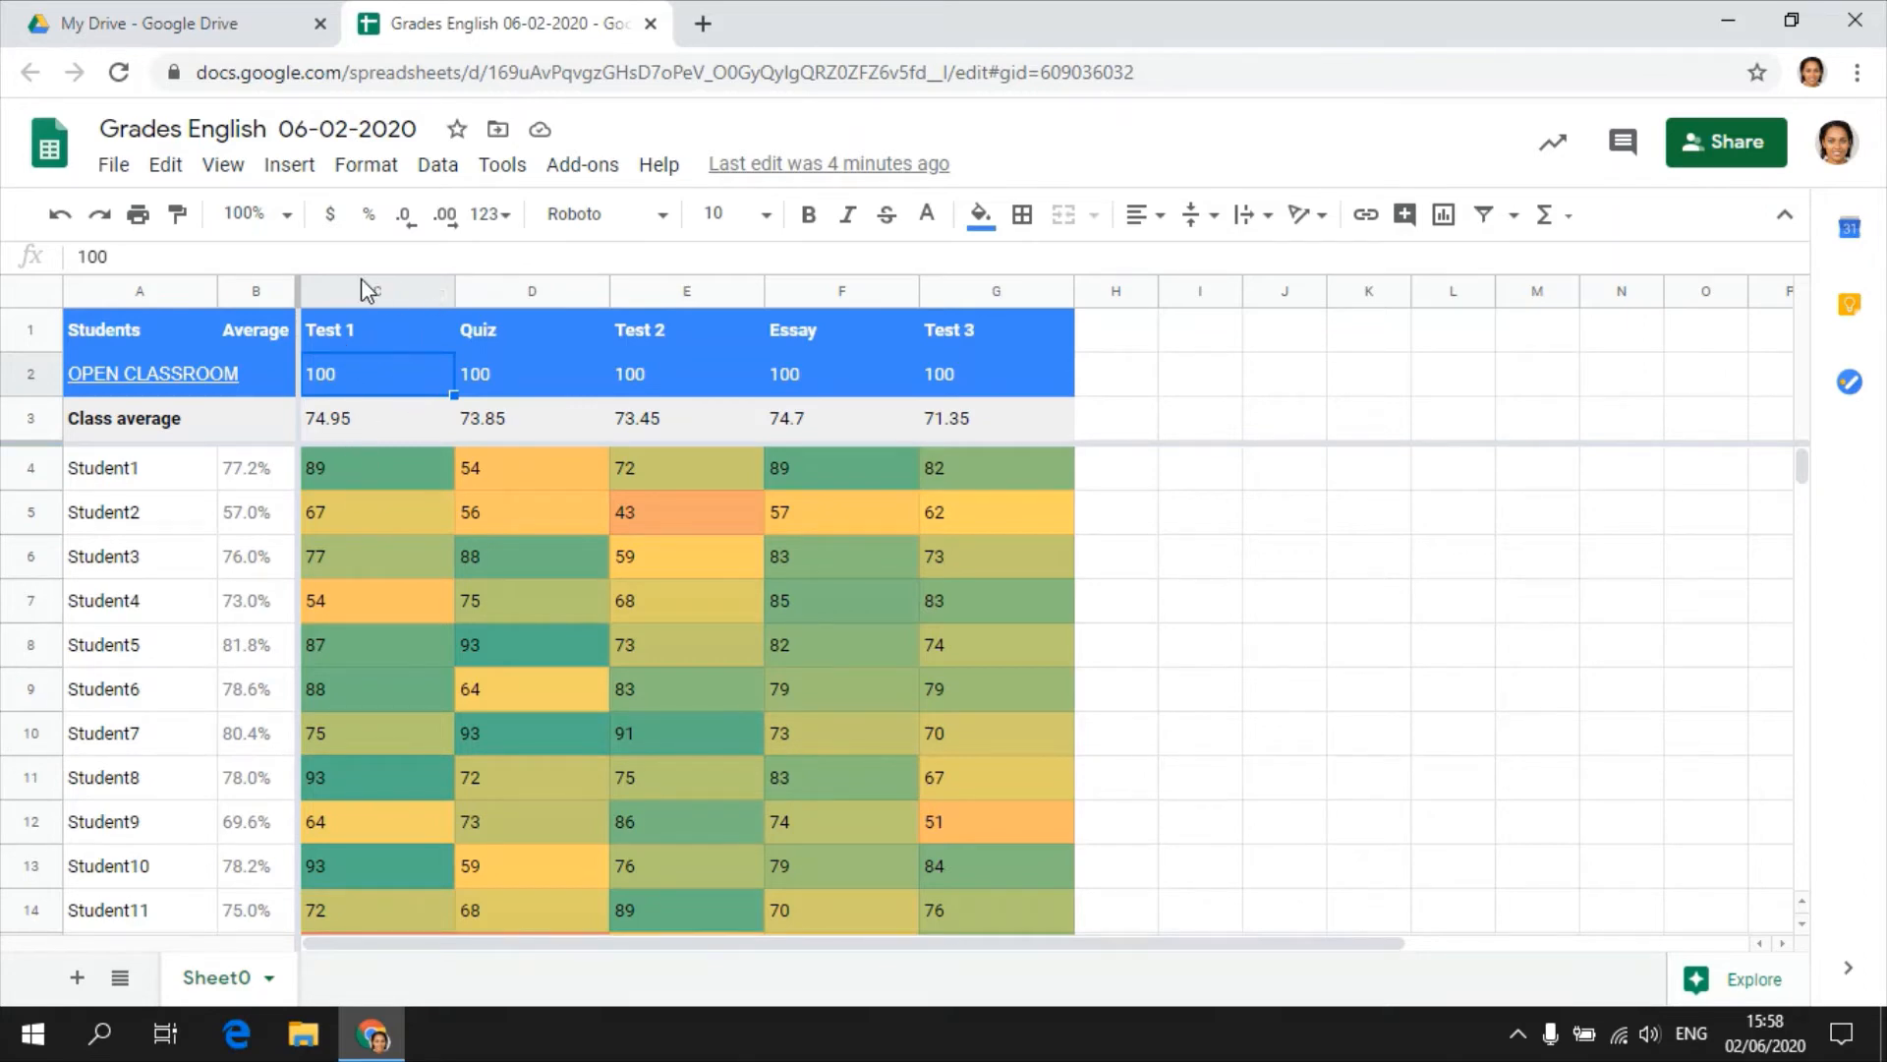
{"action": "left_click_drag", "start_coordinate": [375, 466], "coordinate": [375, 905]}
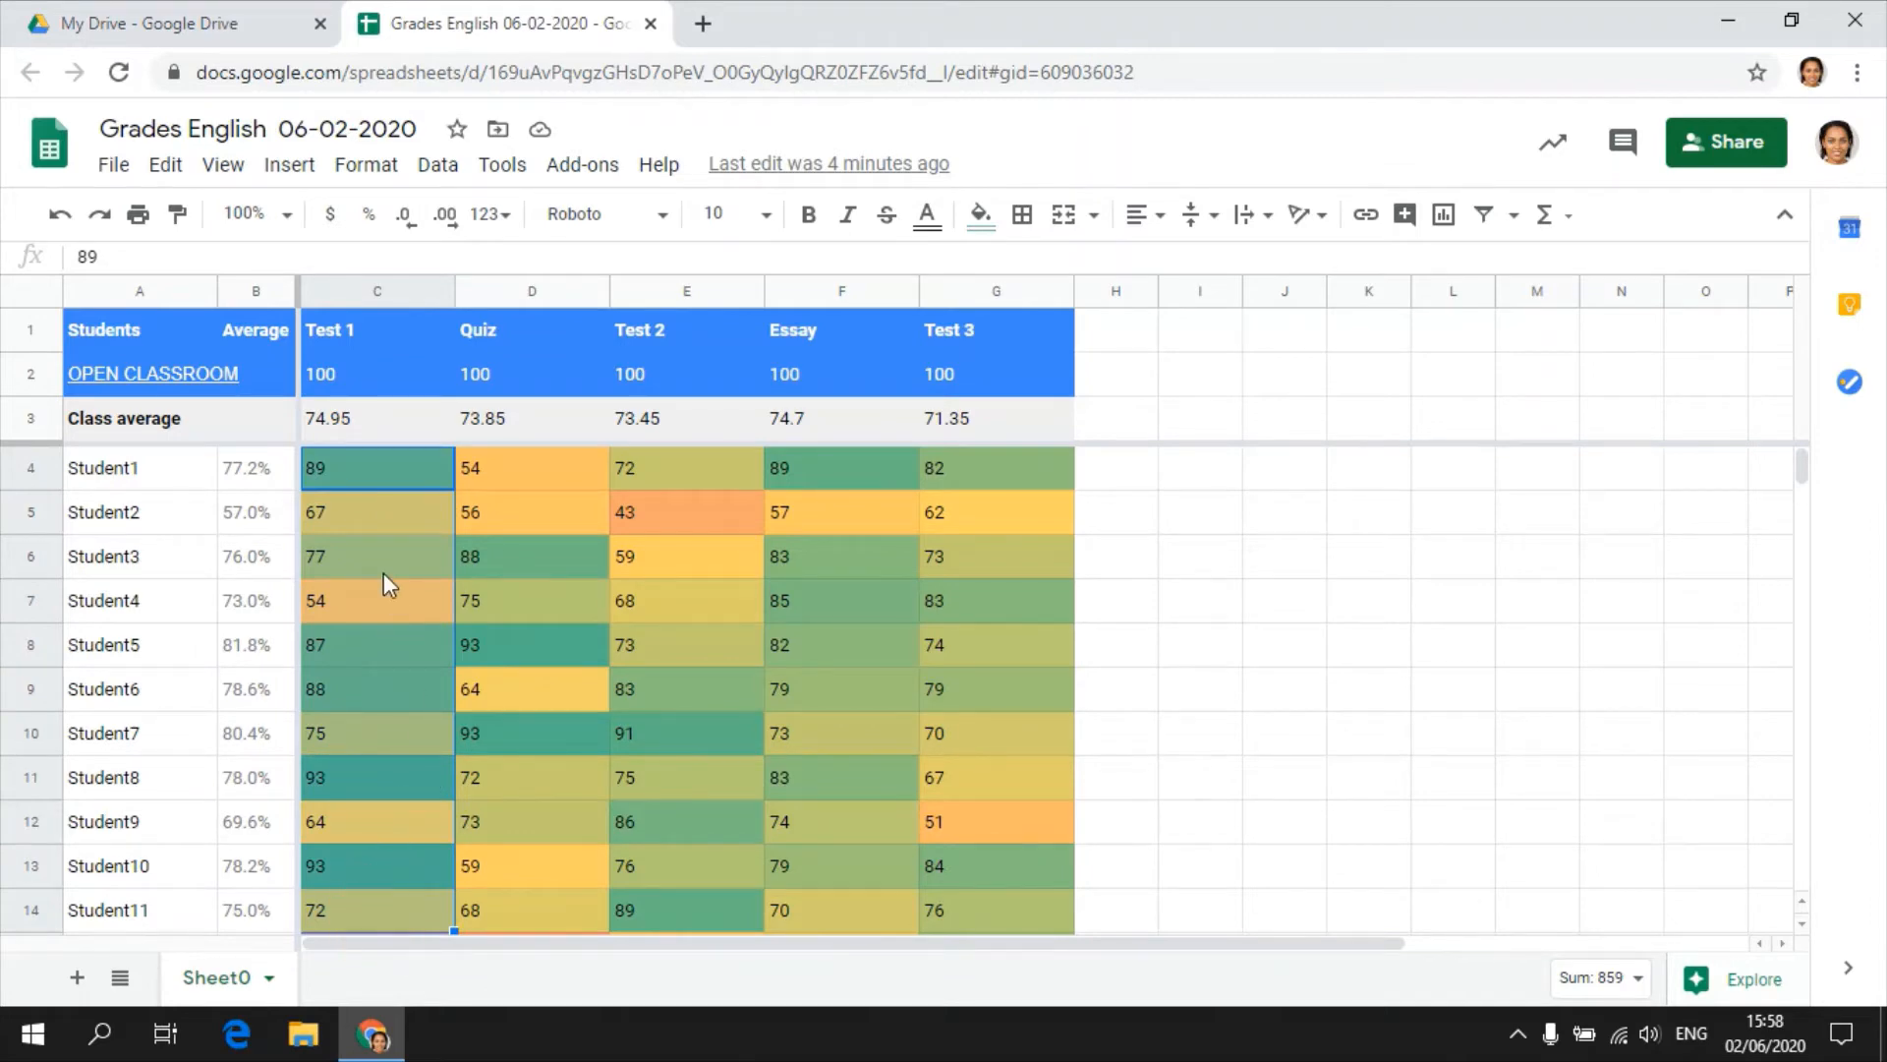
Open Explore for the grade table A1:G23 and view its suggested questions about the data.
{"action": "left_click", "coordinate": [504, 454]}
{"action": "left_click", "coordinate": [513, 848], "text": "shift"}
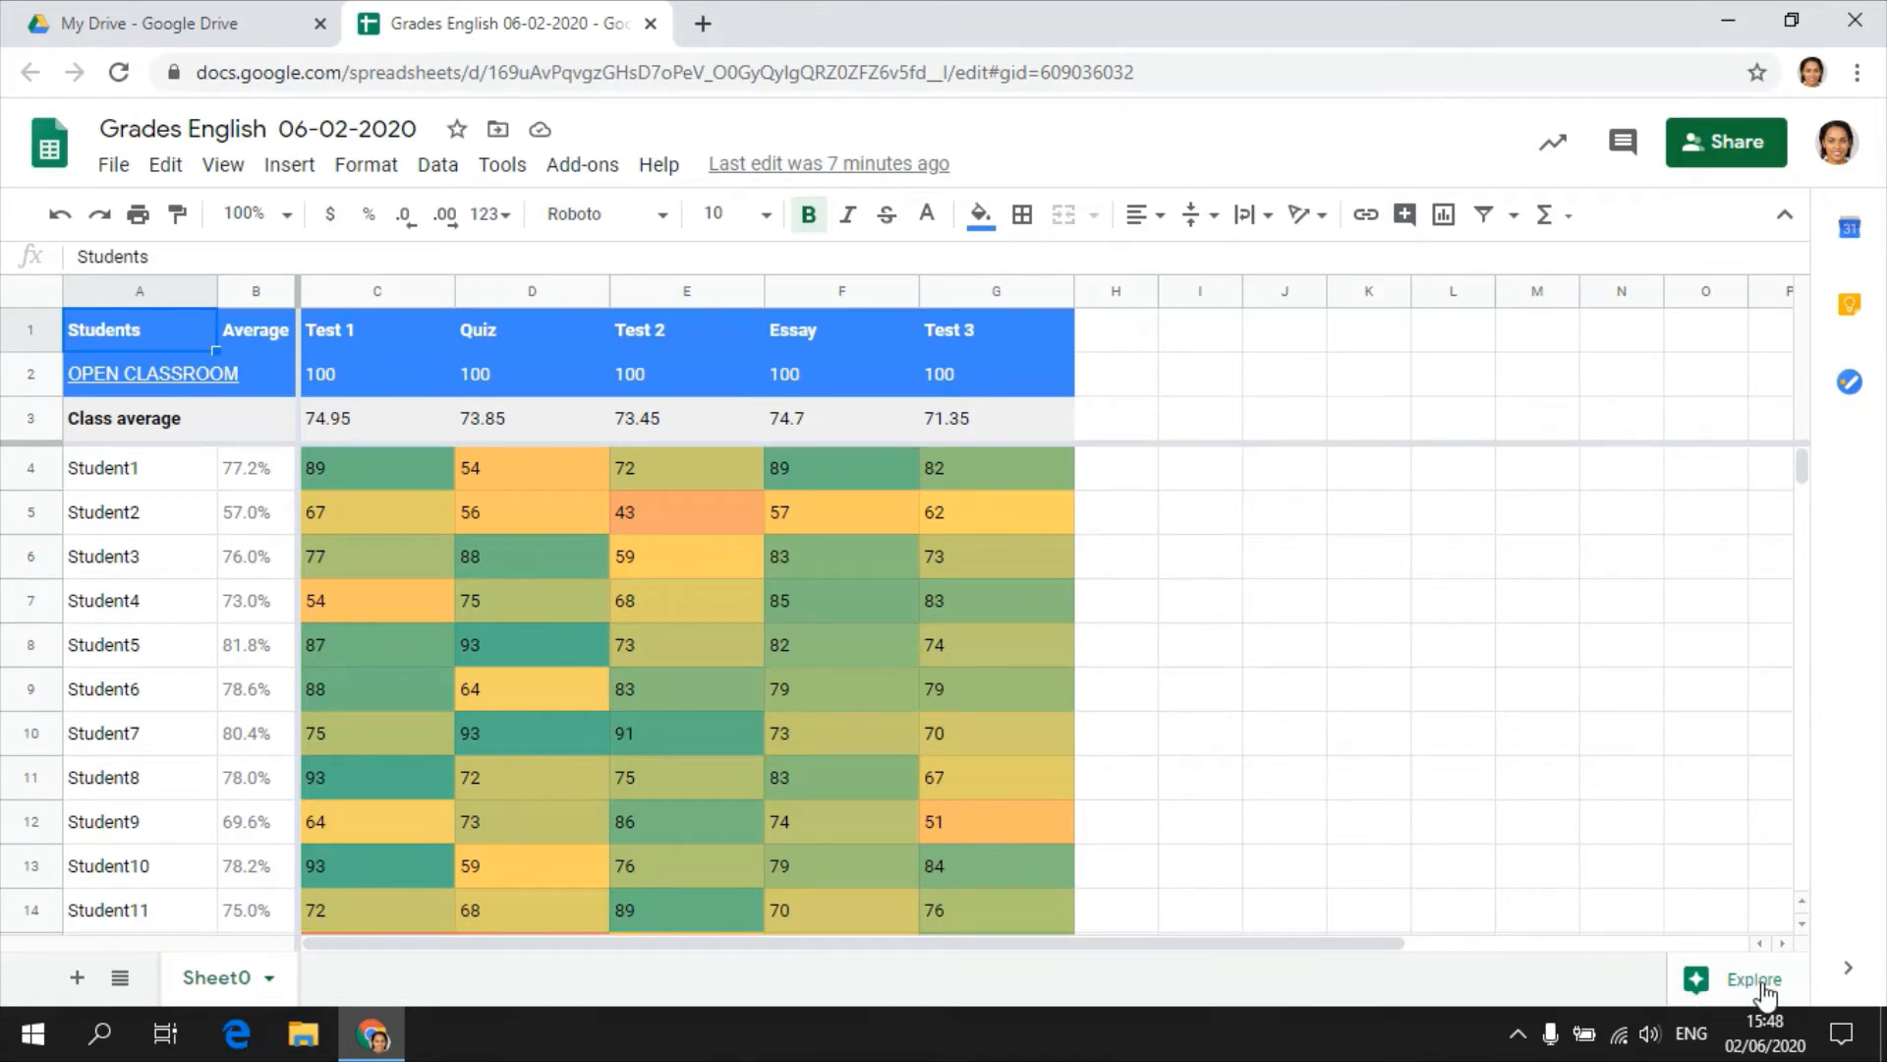
{"action": "left_click", "coordinate": [1725, 980]}
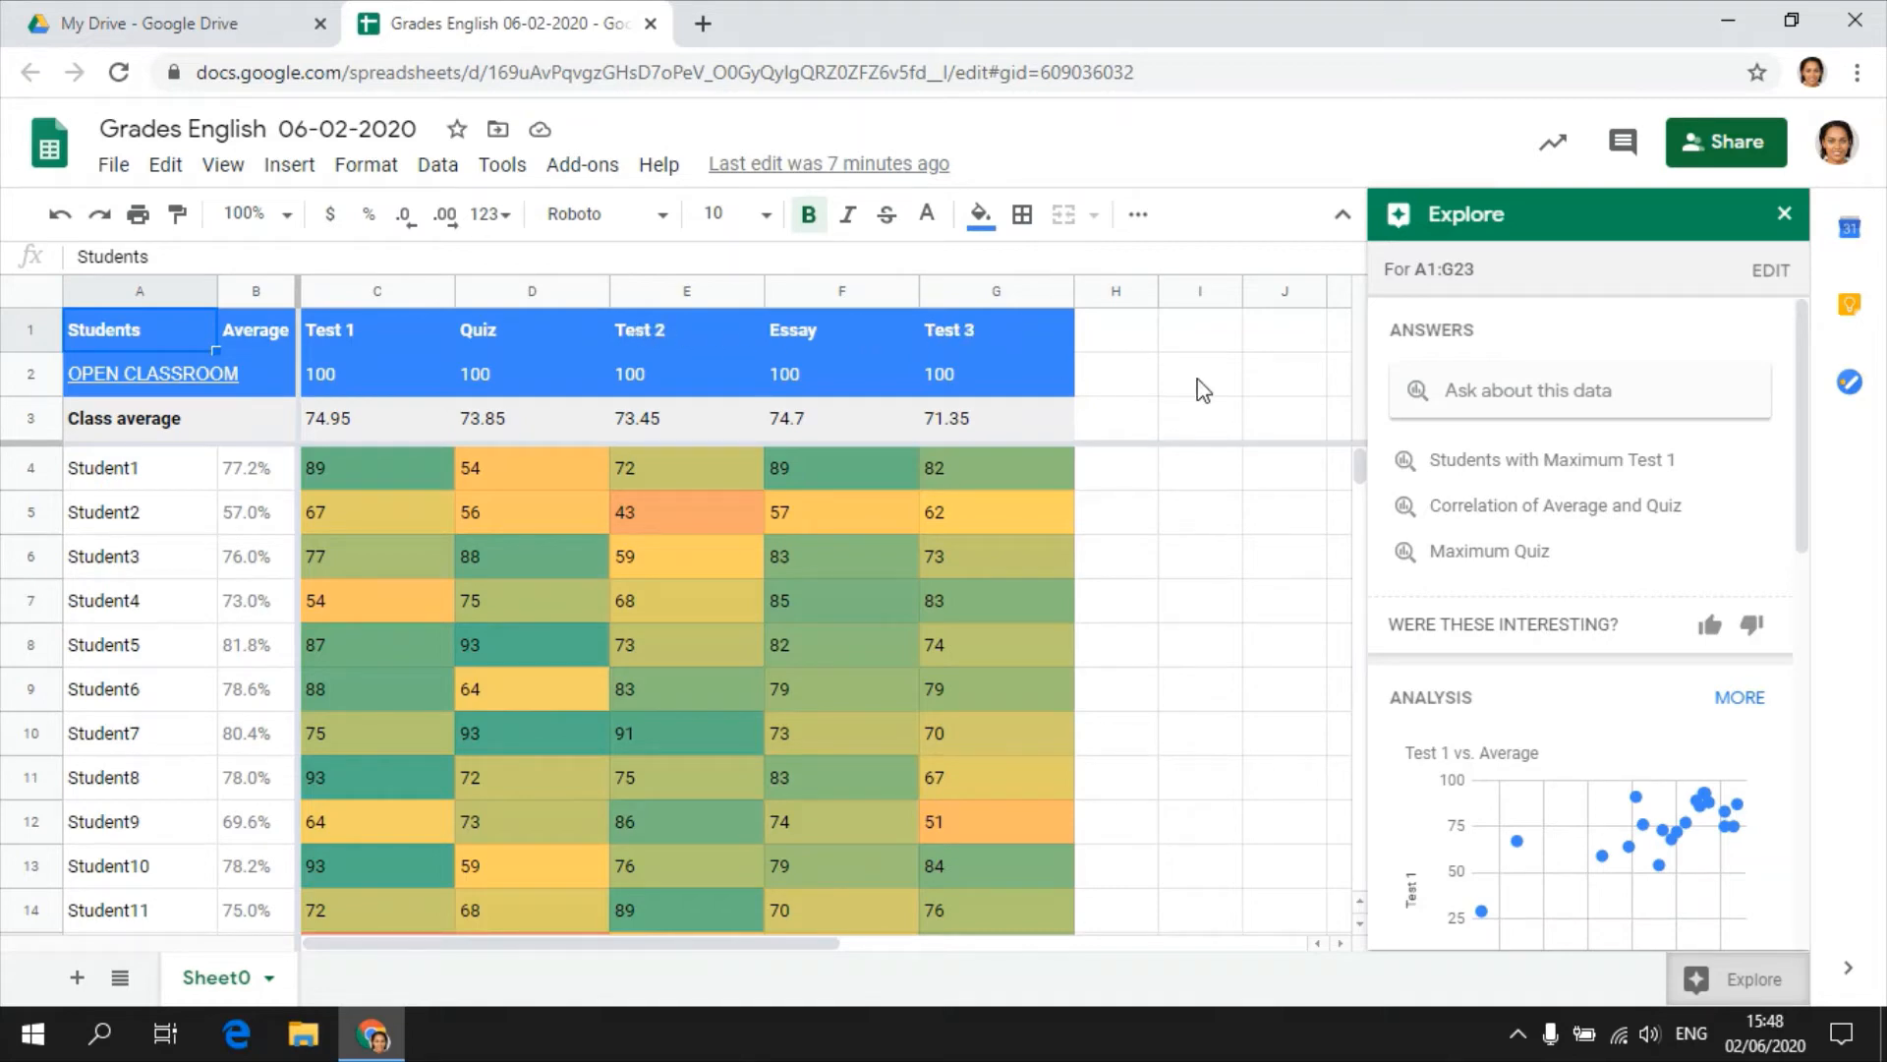
{"action": "key", "text": "ctrl+c"}
{"action": "mouse_move", "coordinate": [1588, 742]}
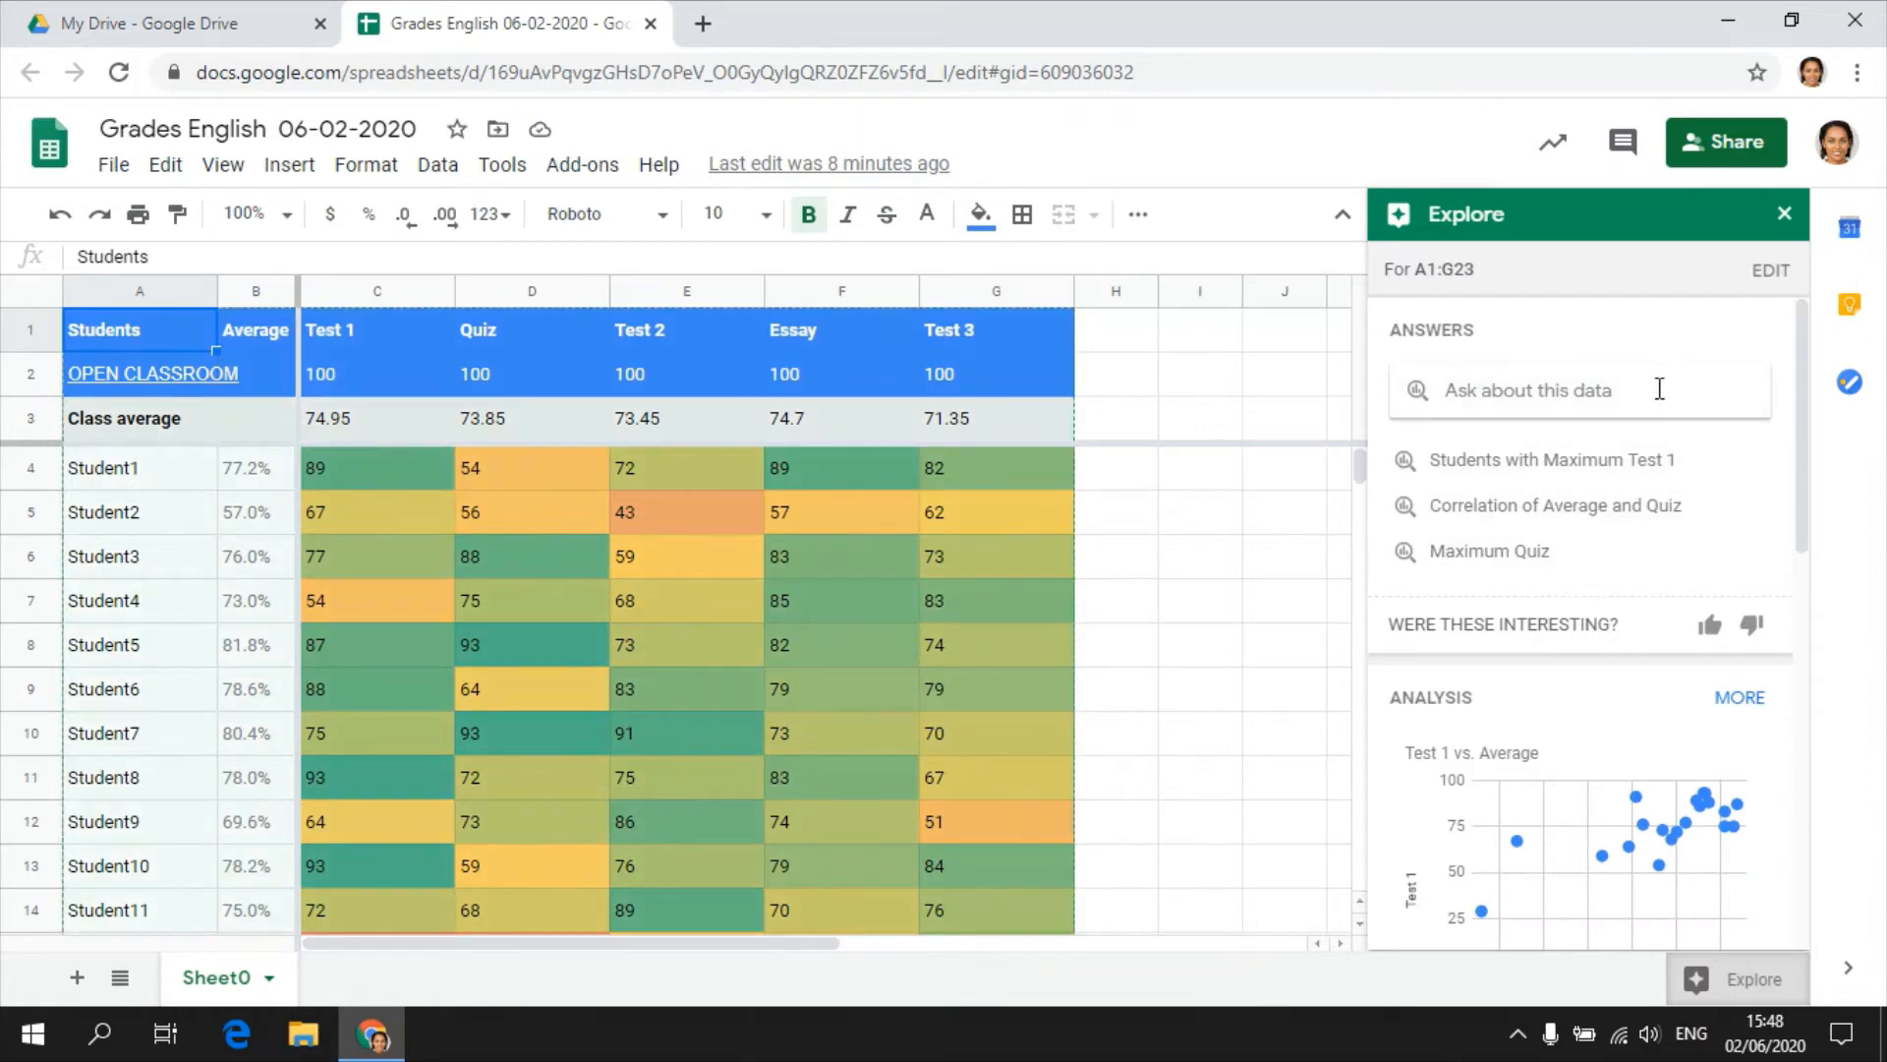
{"action": "left_click", "coordinate": [1524, 389]}
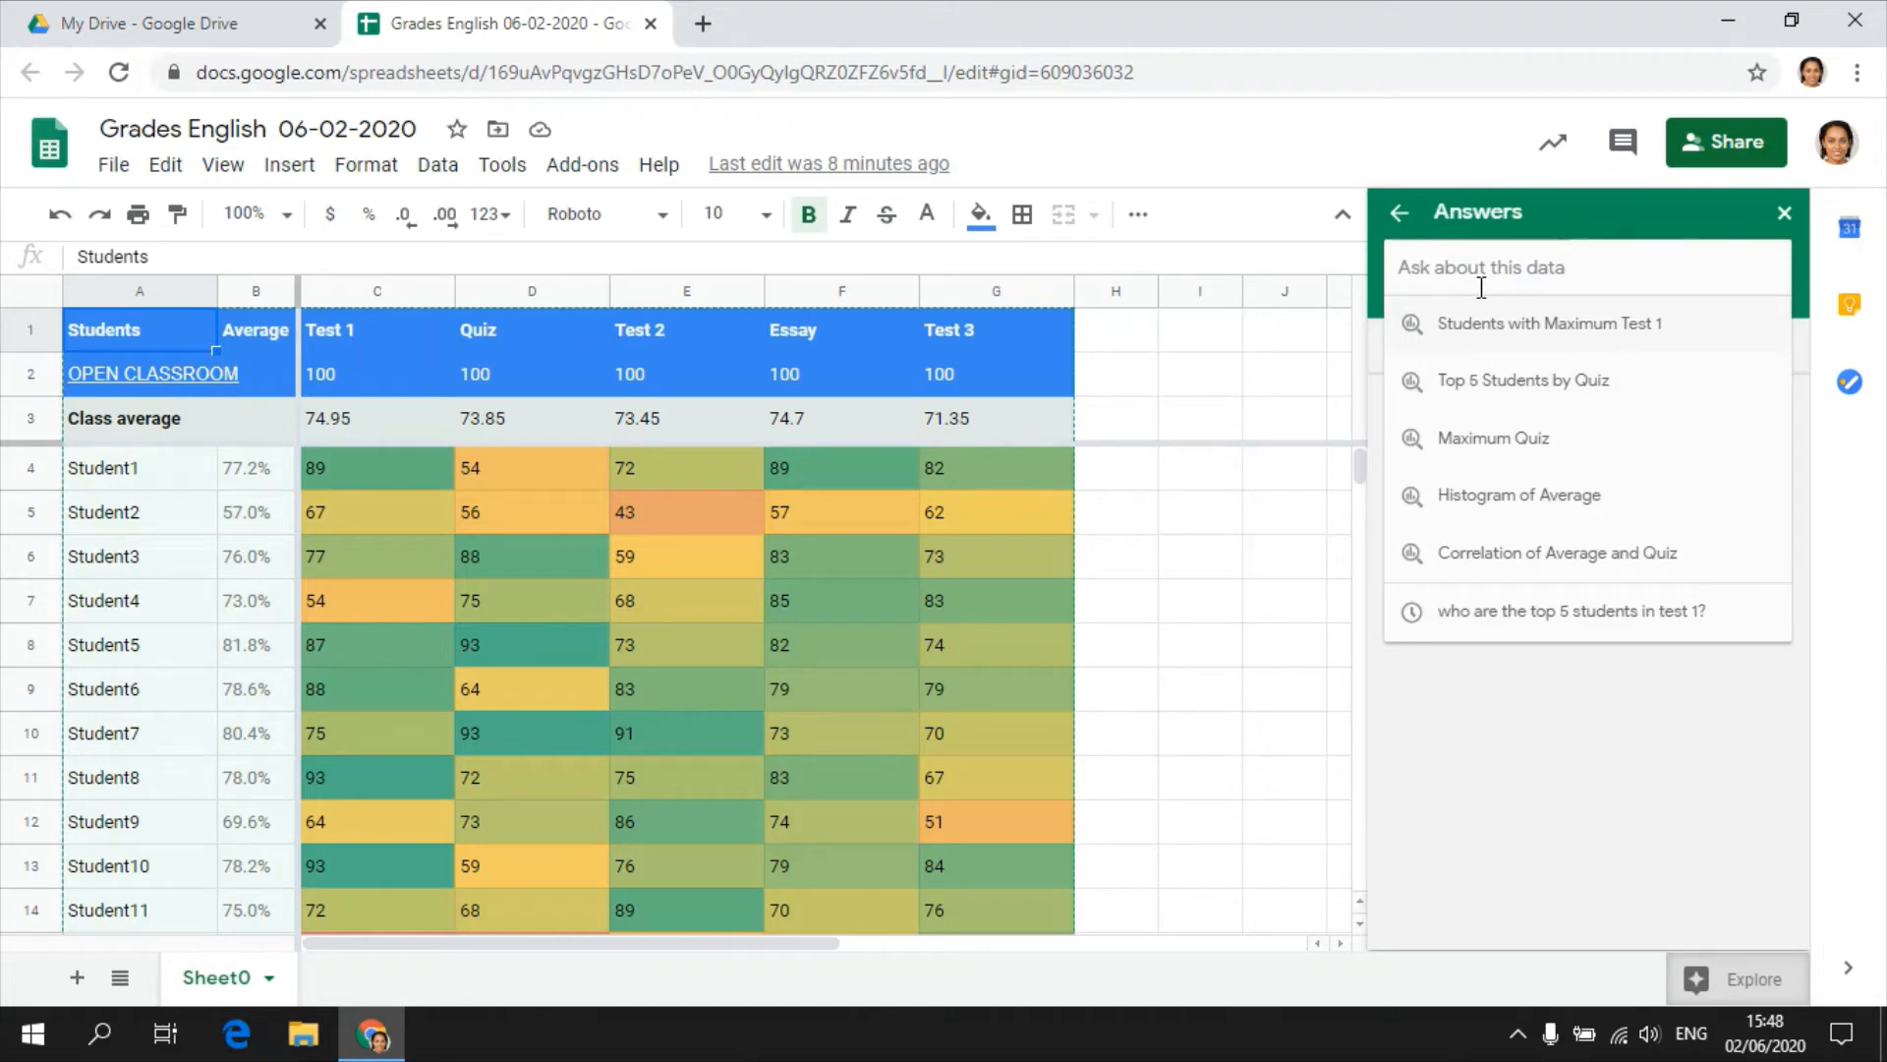
{"action": "left_click", "coordinate": [1399, 213]}
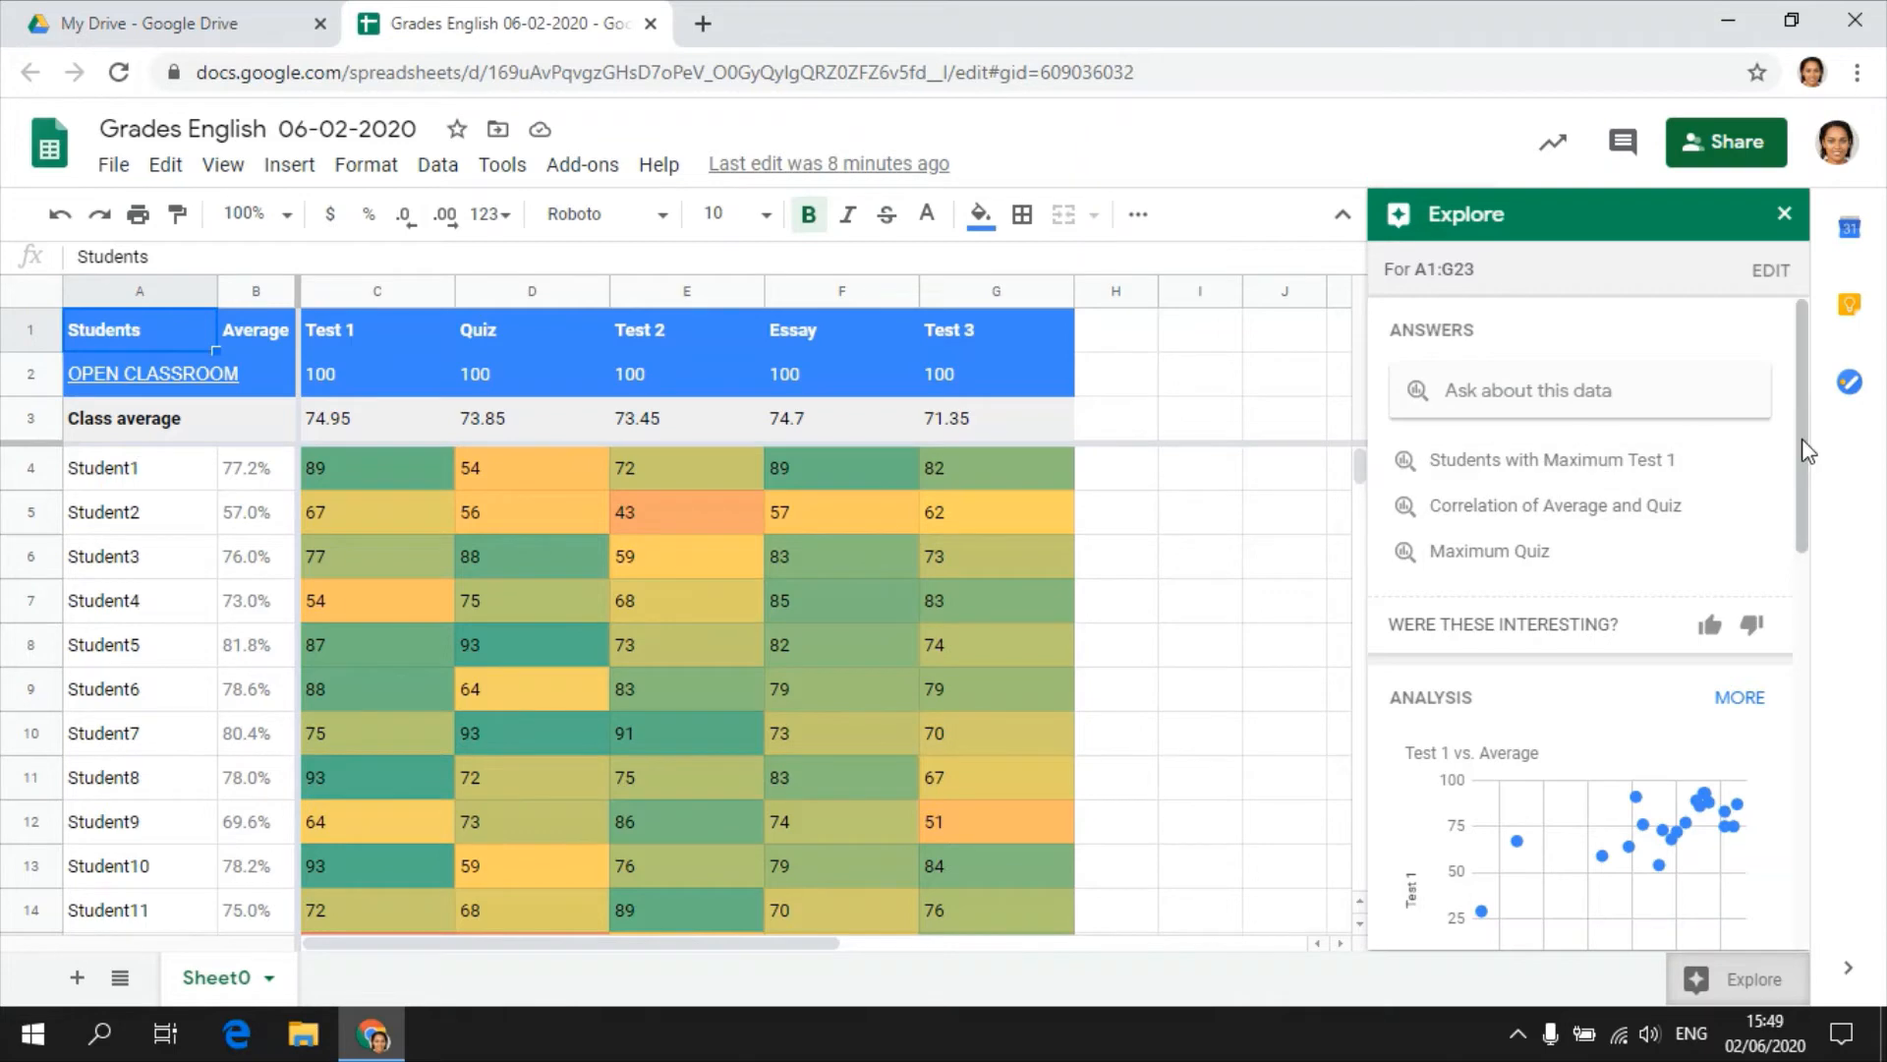
Examine Explore's analysis charts: Test 1 vs. Average, Test 1 vs. Students and the histogram of Test 1.
{"action": "mouse_move", "coordinate": [1782, 911]}
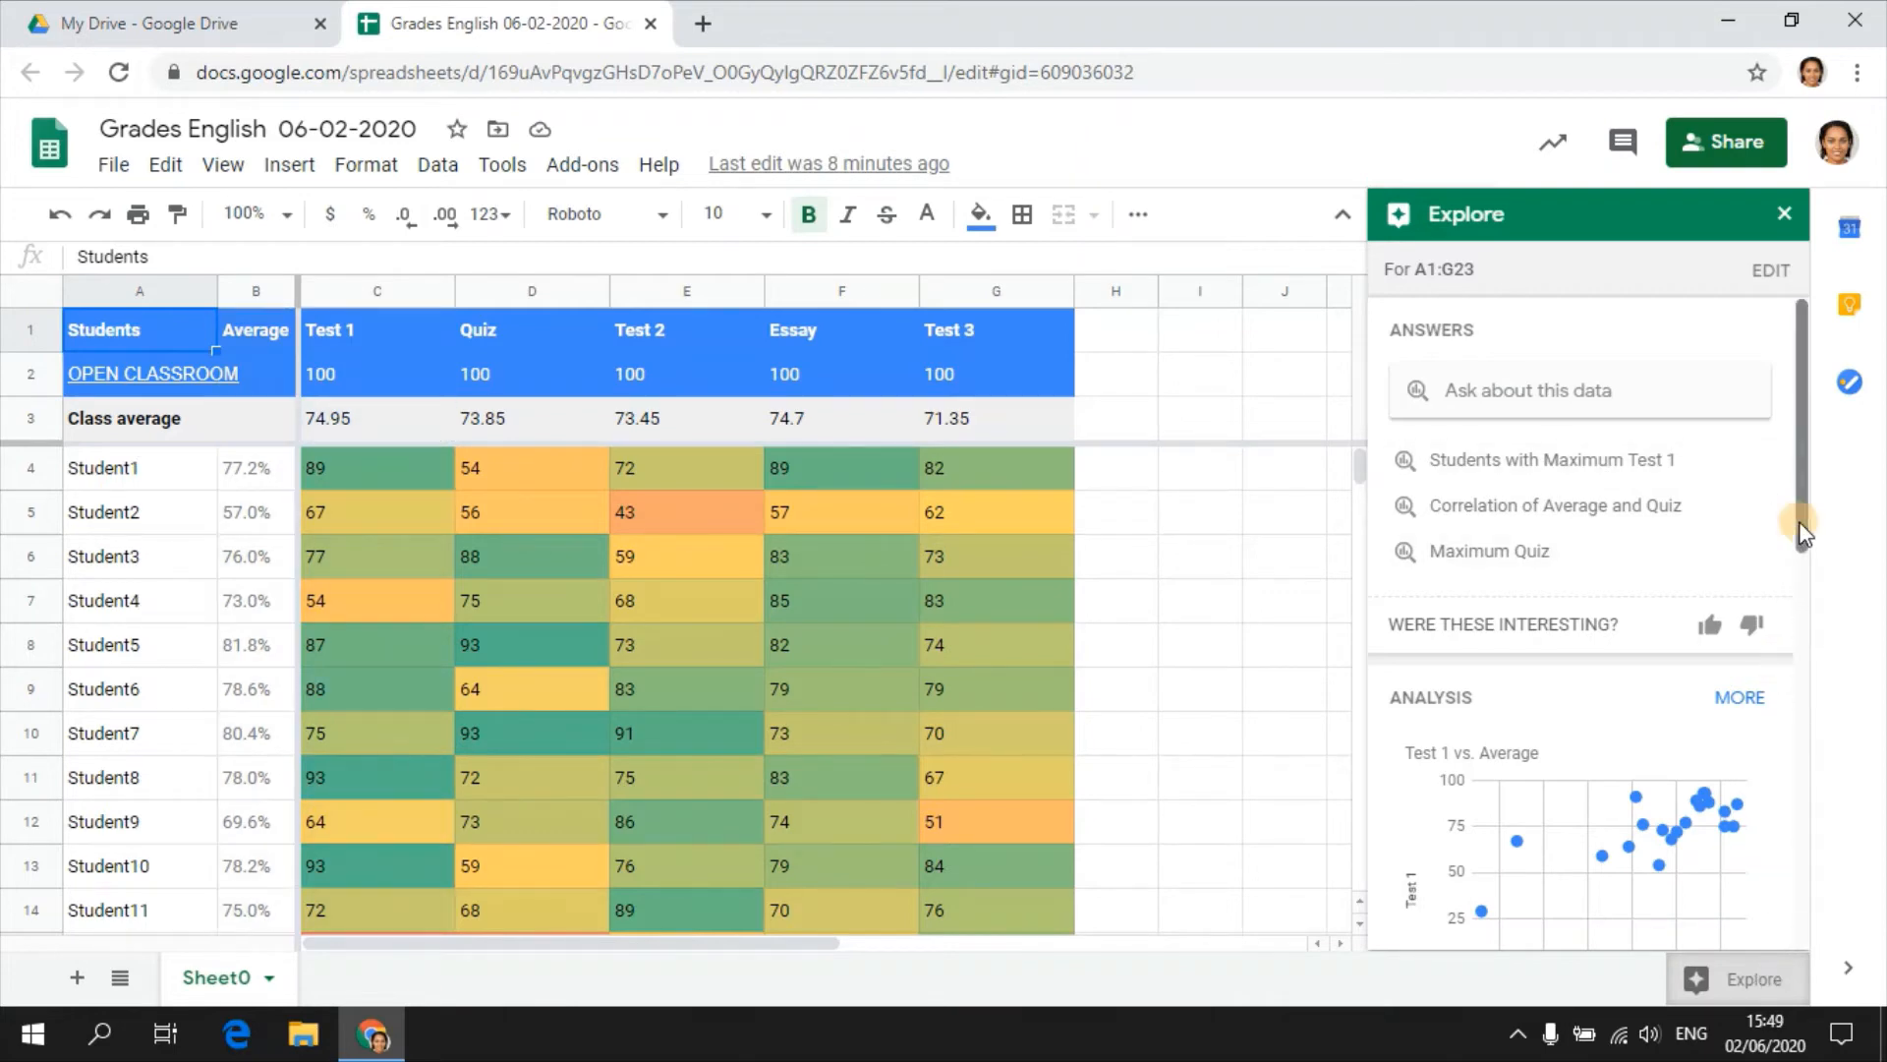
{"action": "left_click_drag", "start_coordinate": [1803, 514], "coordinate": [1801, 635]}
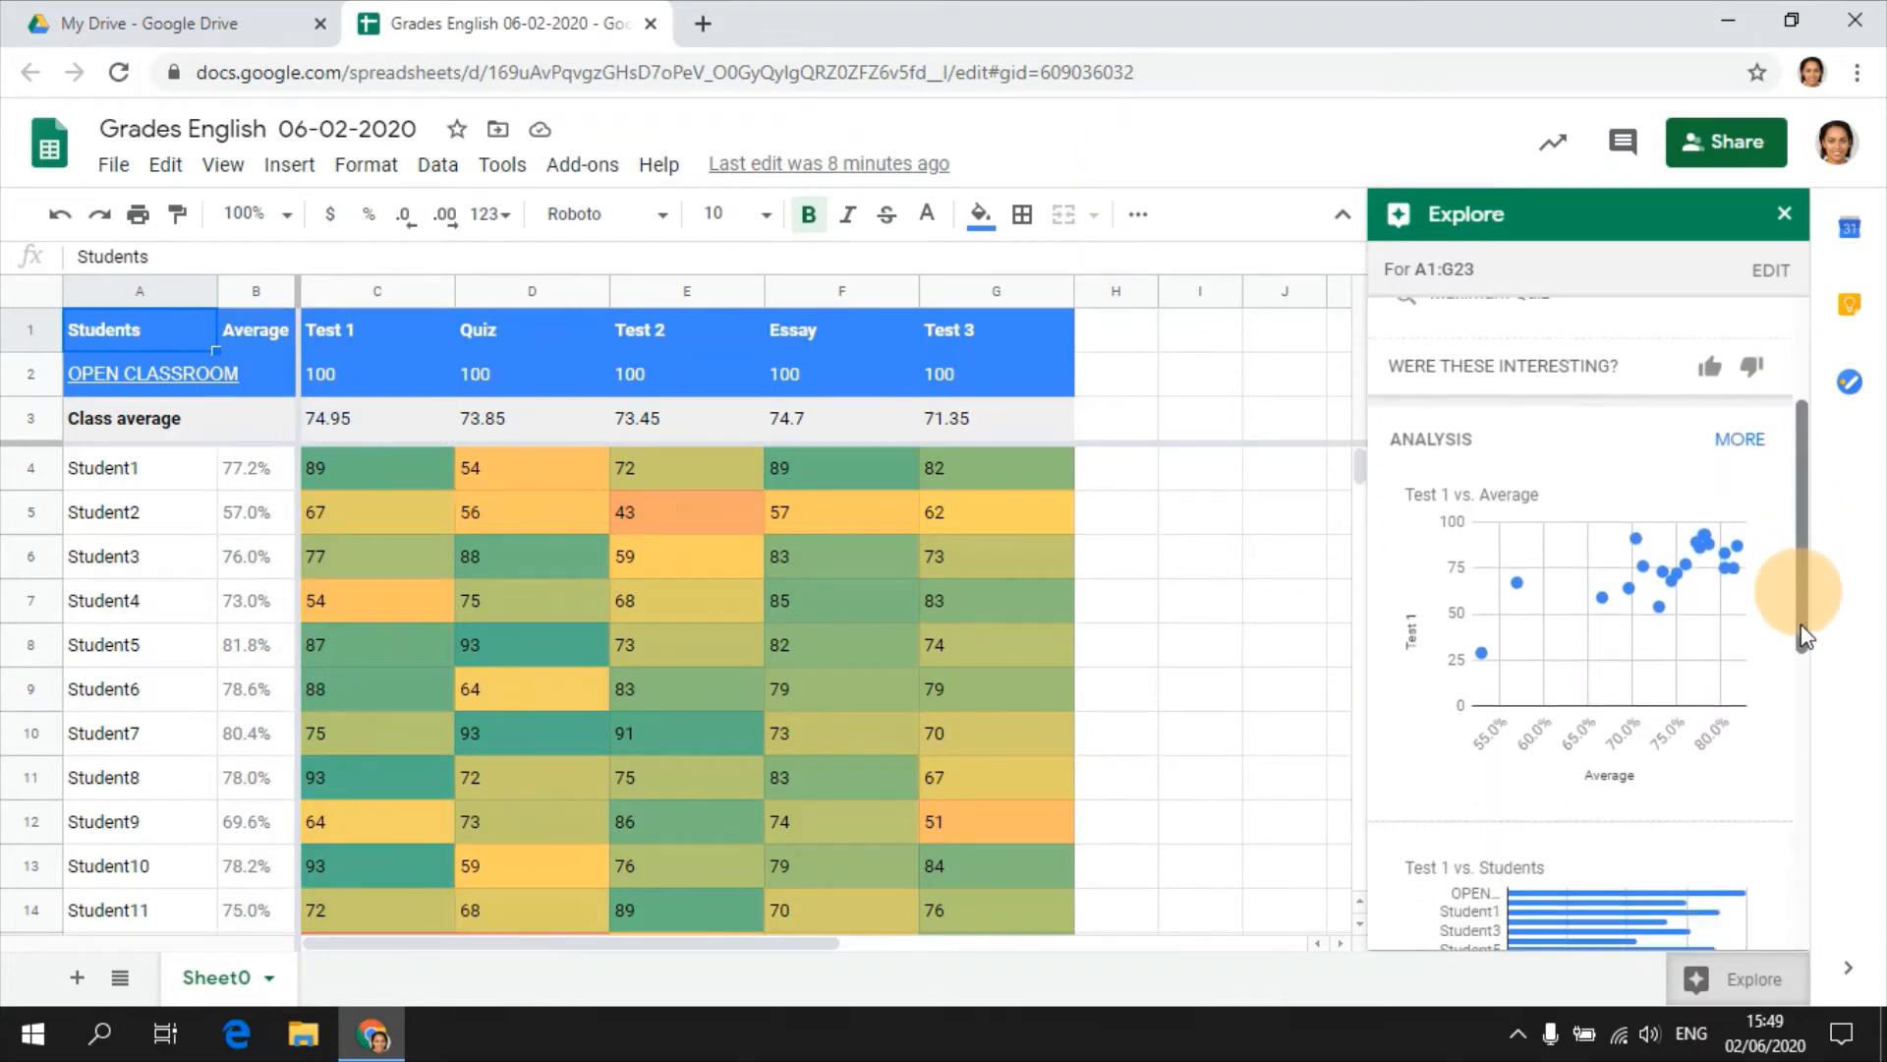
{"action": "mouse_move", "coordinate": [1790, 635]}
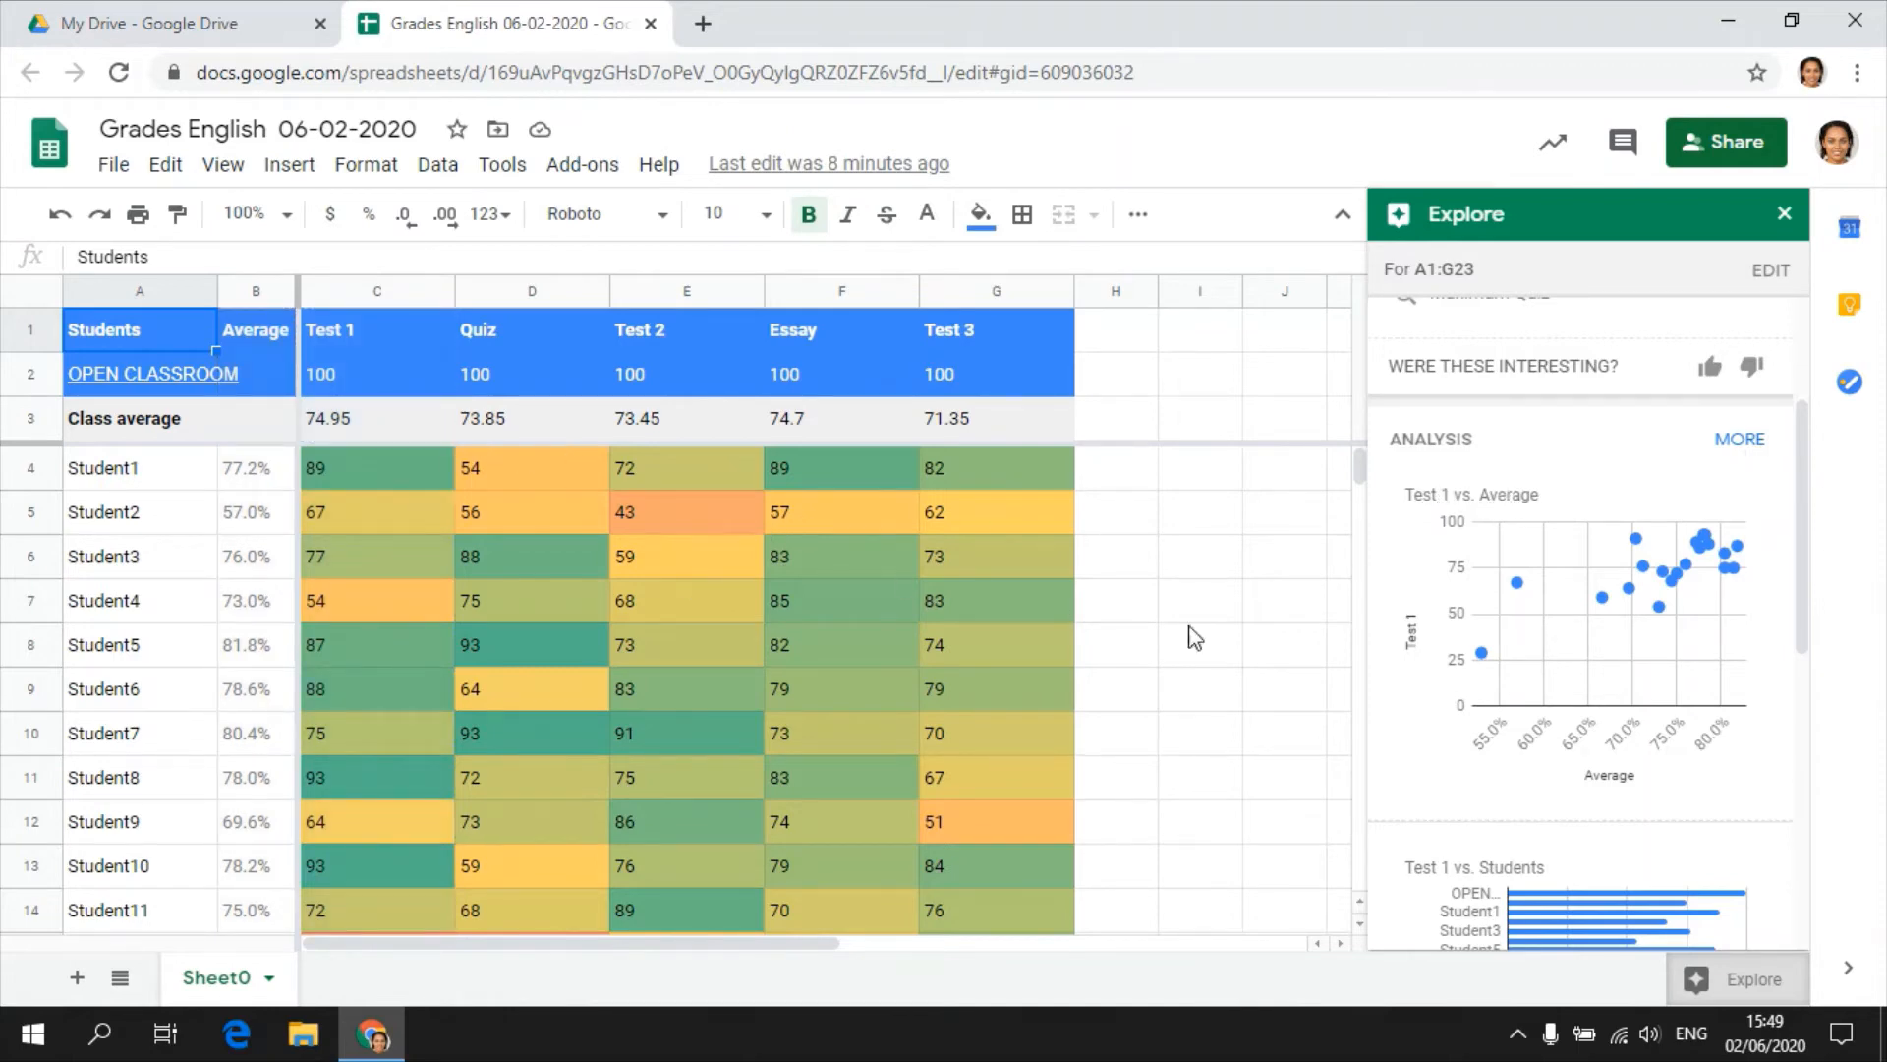
{"action": "scroll", "coordinate": [1561, 641], "scroll_direction": "down", "scroll_amount": 3}
{"action": "scroll", "coordinate": [1562, 641], "scroll_direction": "down", "scroll_amount": 2}
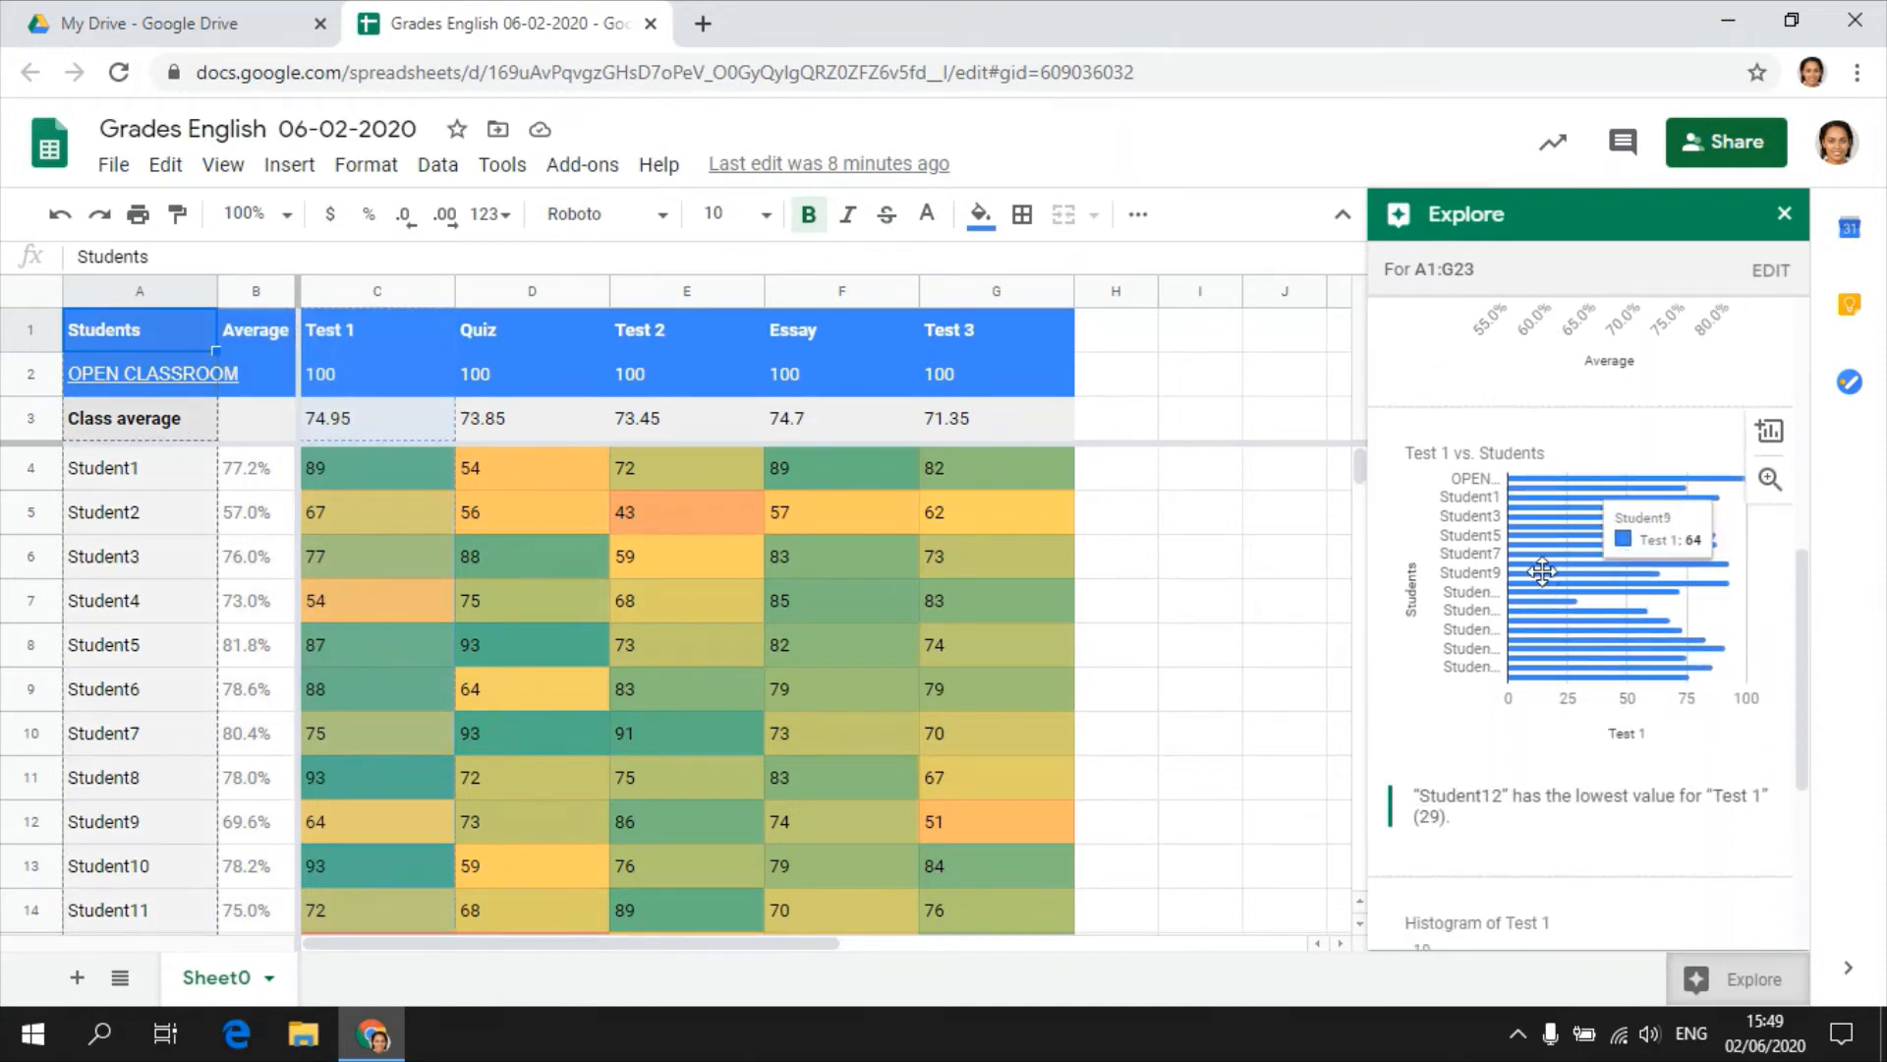
{"action": "mouse_move", "coordinate": [1529, 496]}
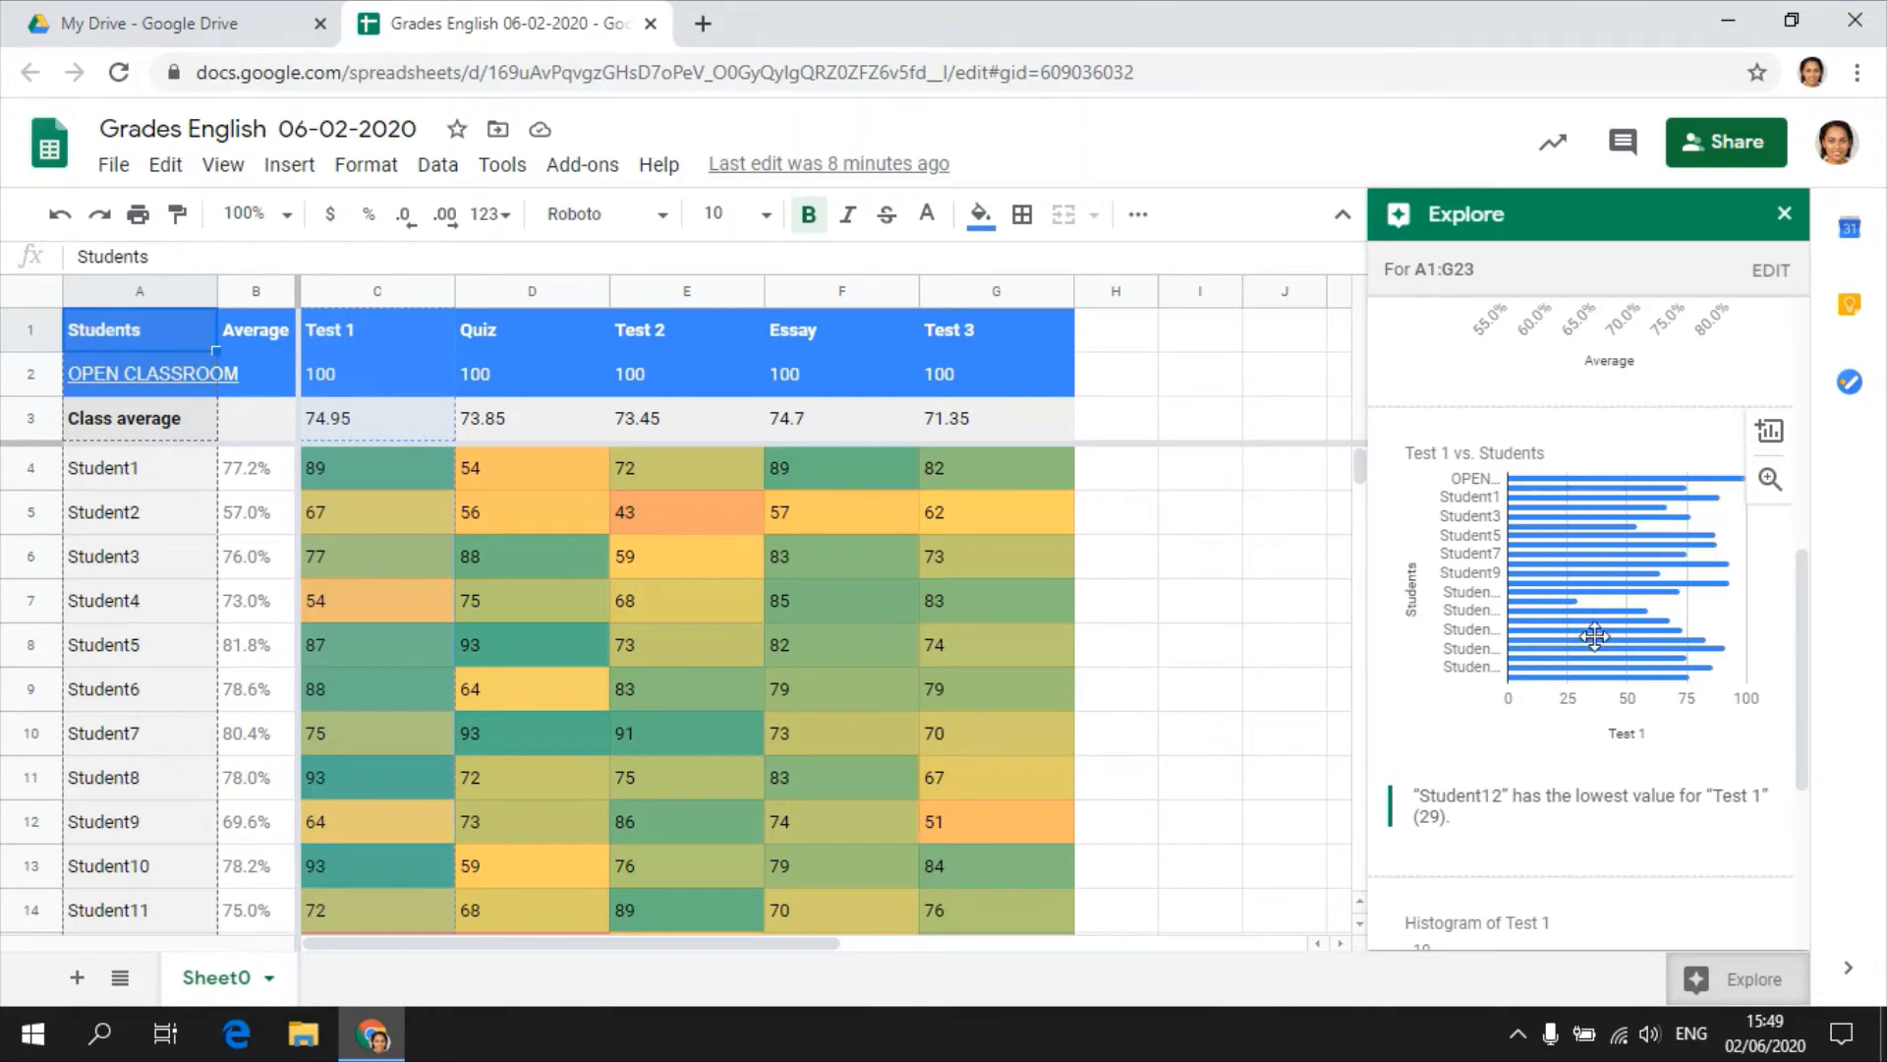
{"action": "mouse_move", "coordinate": [1574, 590]}
{"action": "mouse_move", "coordinate": [1599, 668]}
{"action": "scroll", "coordinate": [1569, 674], "scroll_direction": "down", "scroll_amount": 4}
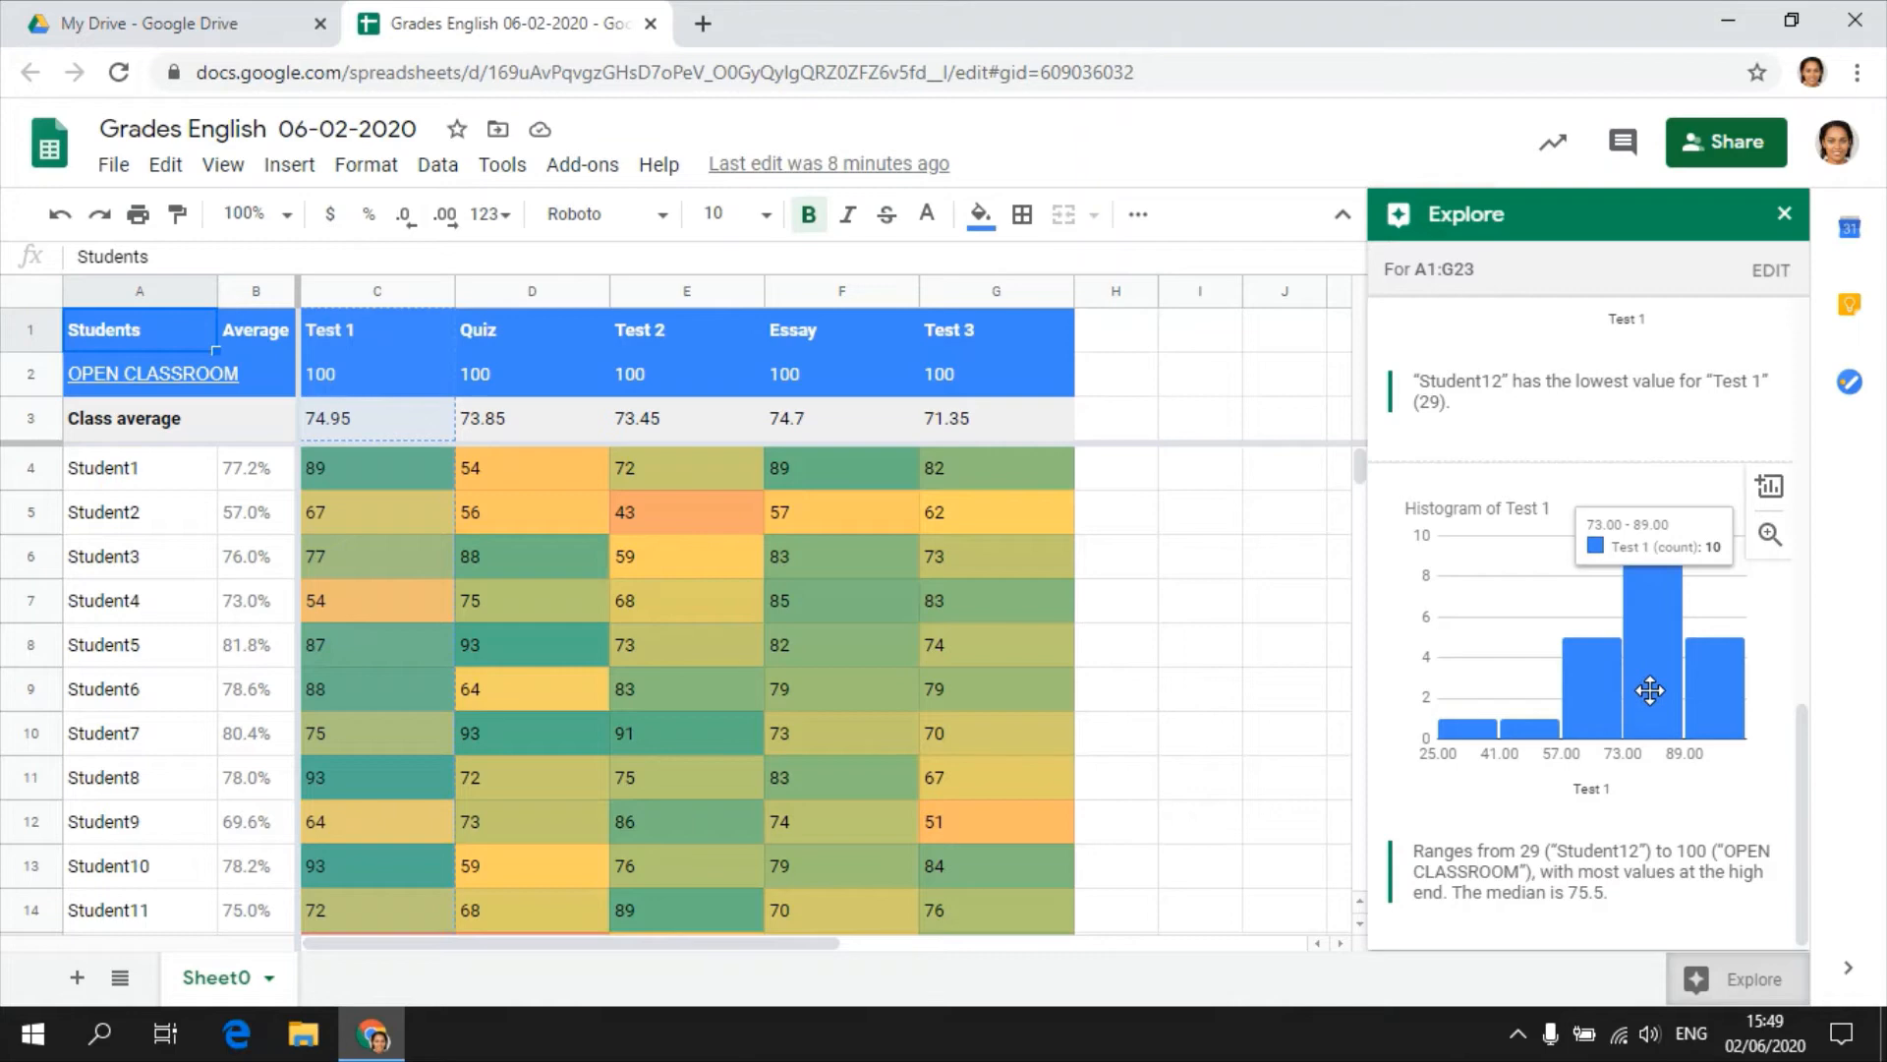
{"action": "scroll", "coordinate": [1650, 691], "scroll_direction": "down", "scroll_amount": 1}
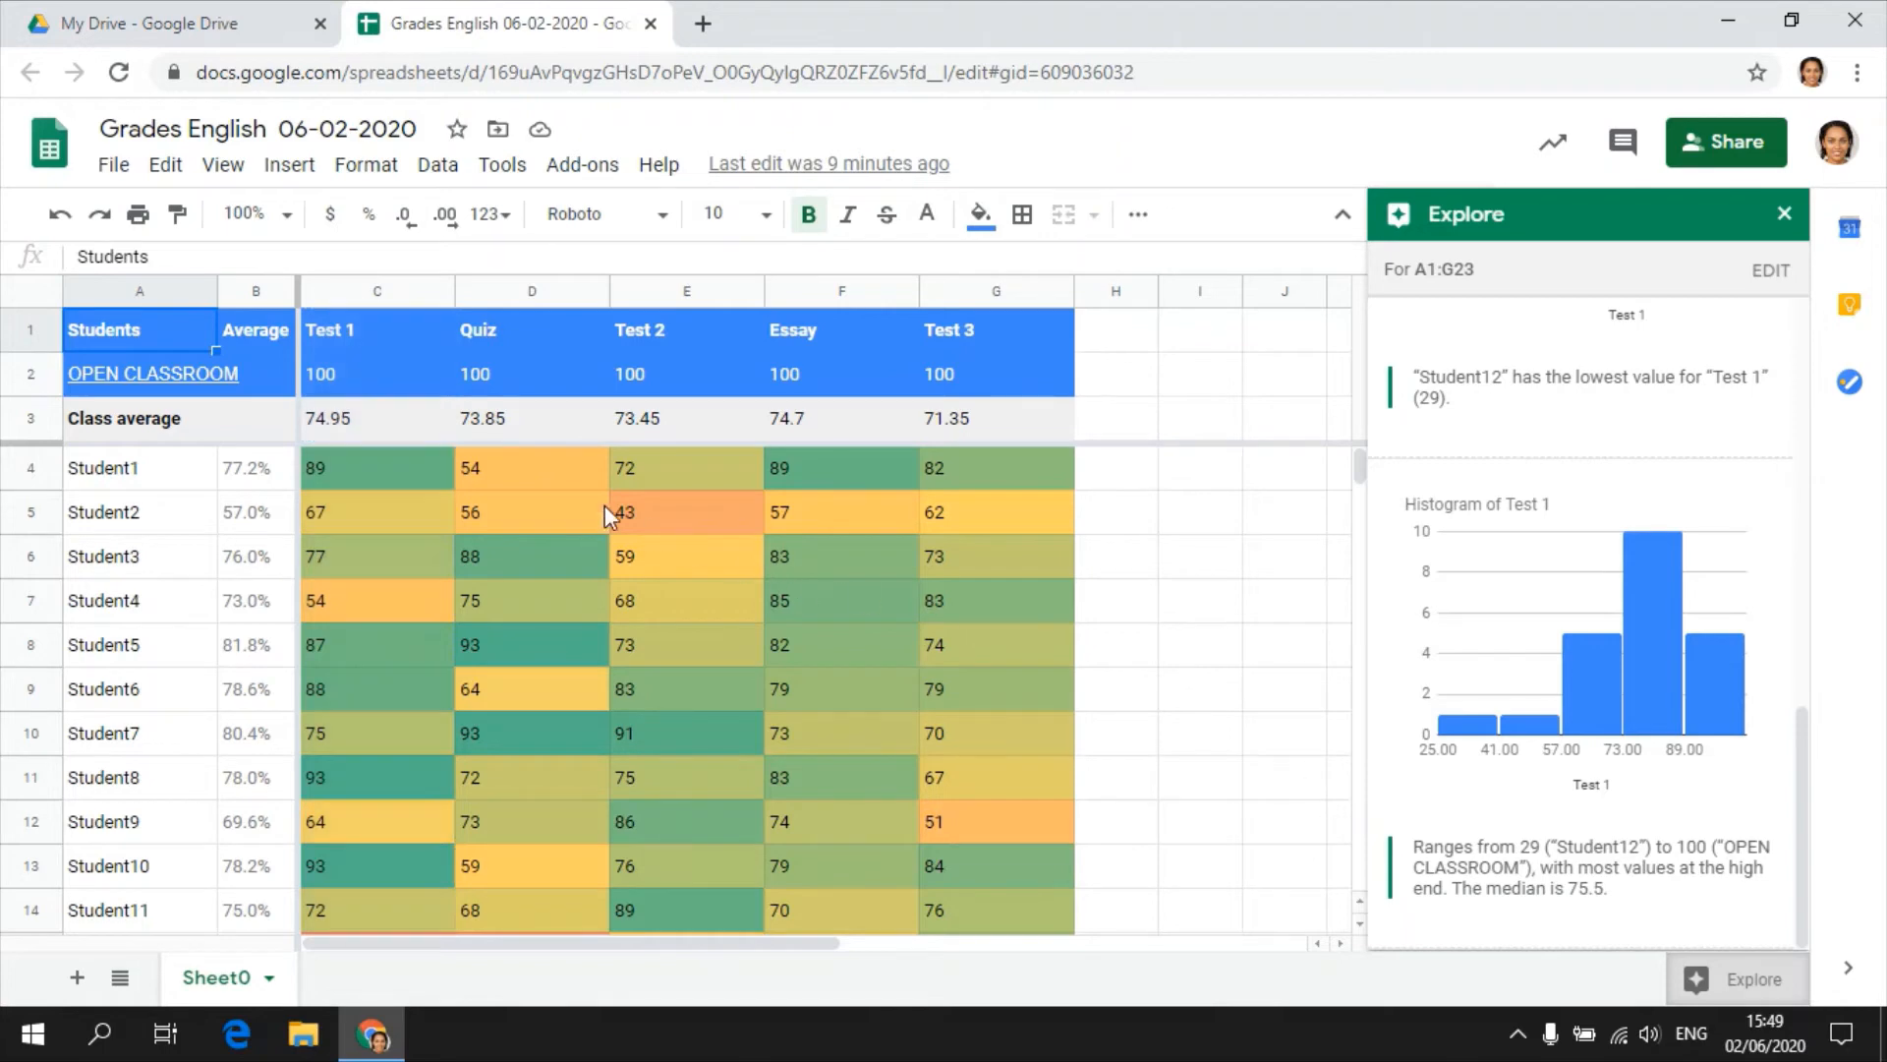
Select the student rows A4:G23 and review the Test 1 charts and written insights Explore gives for them.
{"action": "left_click_drag", "start_coordinate": [97, 469], "coordinate": [952, 770]}
{"action": "scroll", "coordinate": [794, 622], "scroll_direction": "down", "scroll_amount": 1}
{"action": "scroll", "coordinate": [853, 649], "scroll_direction": "down", "scroll_amount": 5}
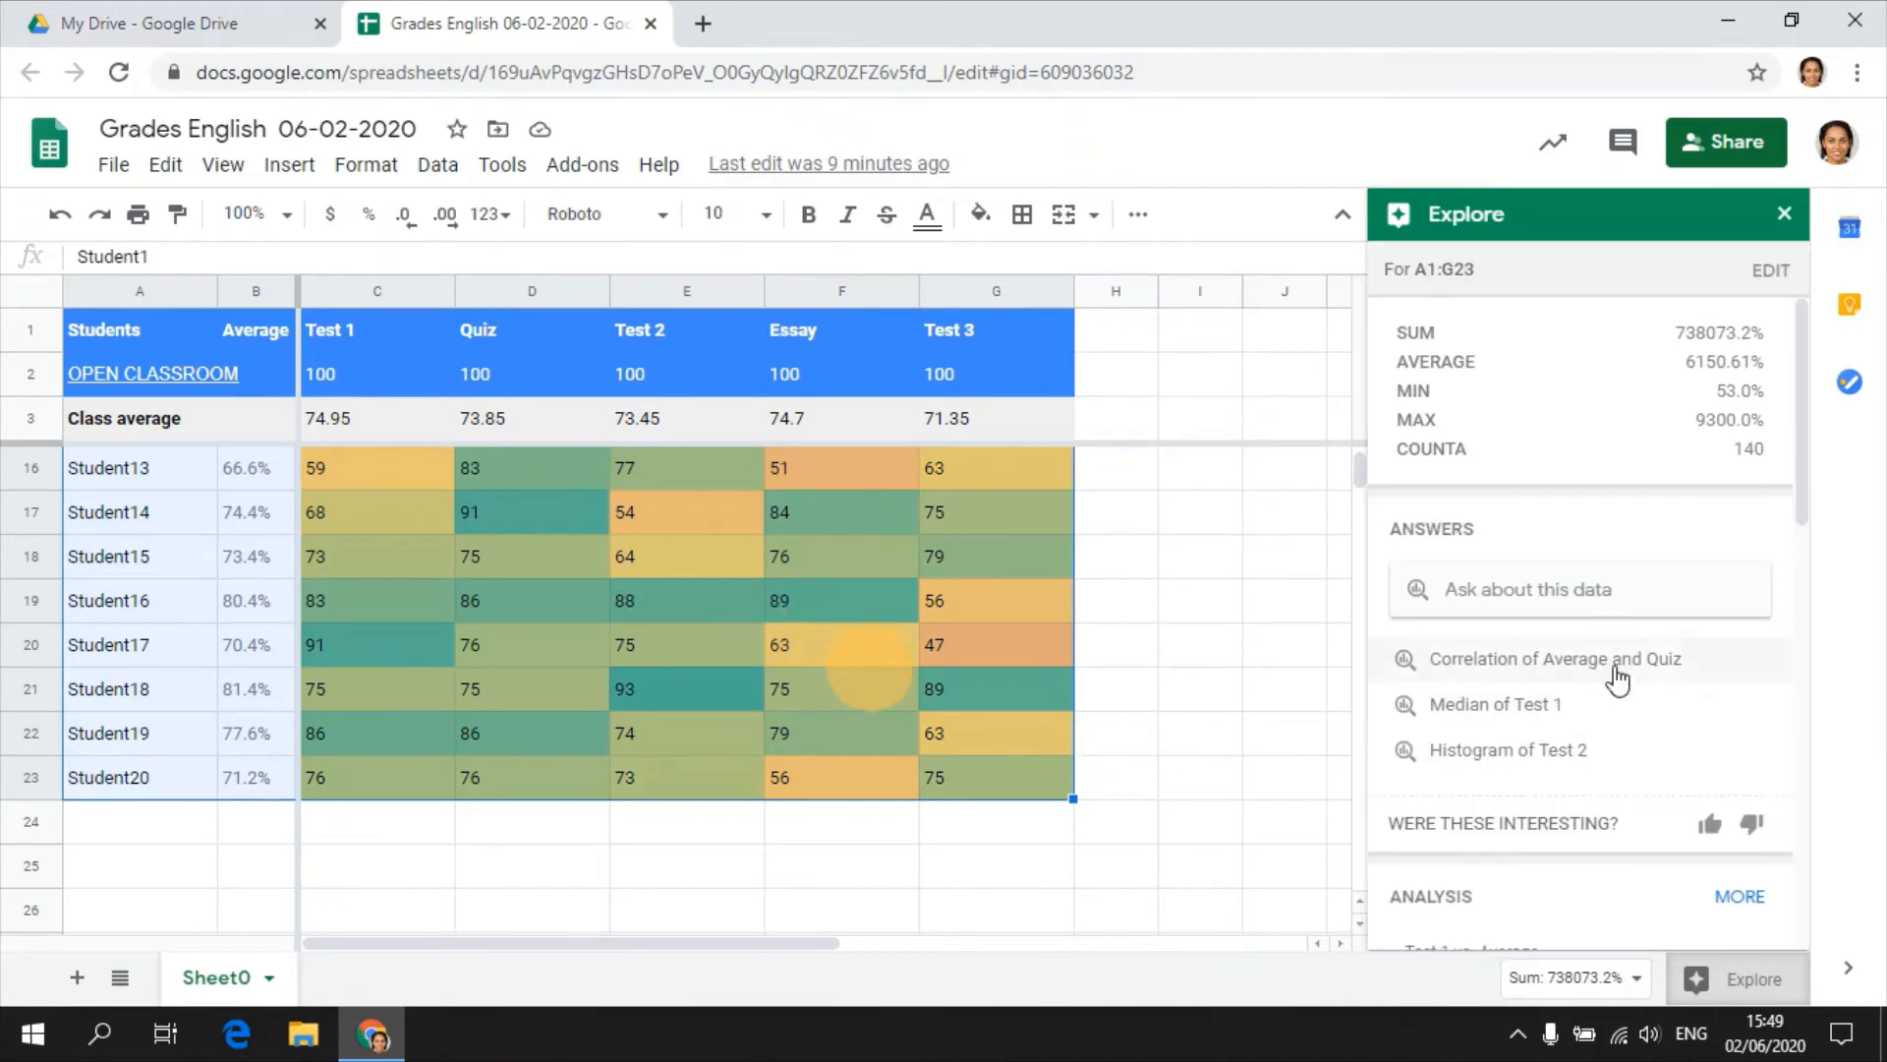
{"action": "scroll", "coordinate": [1784, 621], "scroll_direction": "down", "scroll_amount": 8}
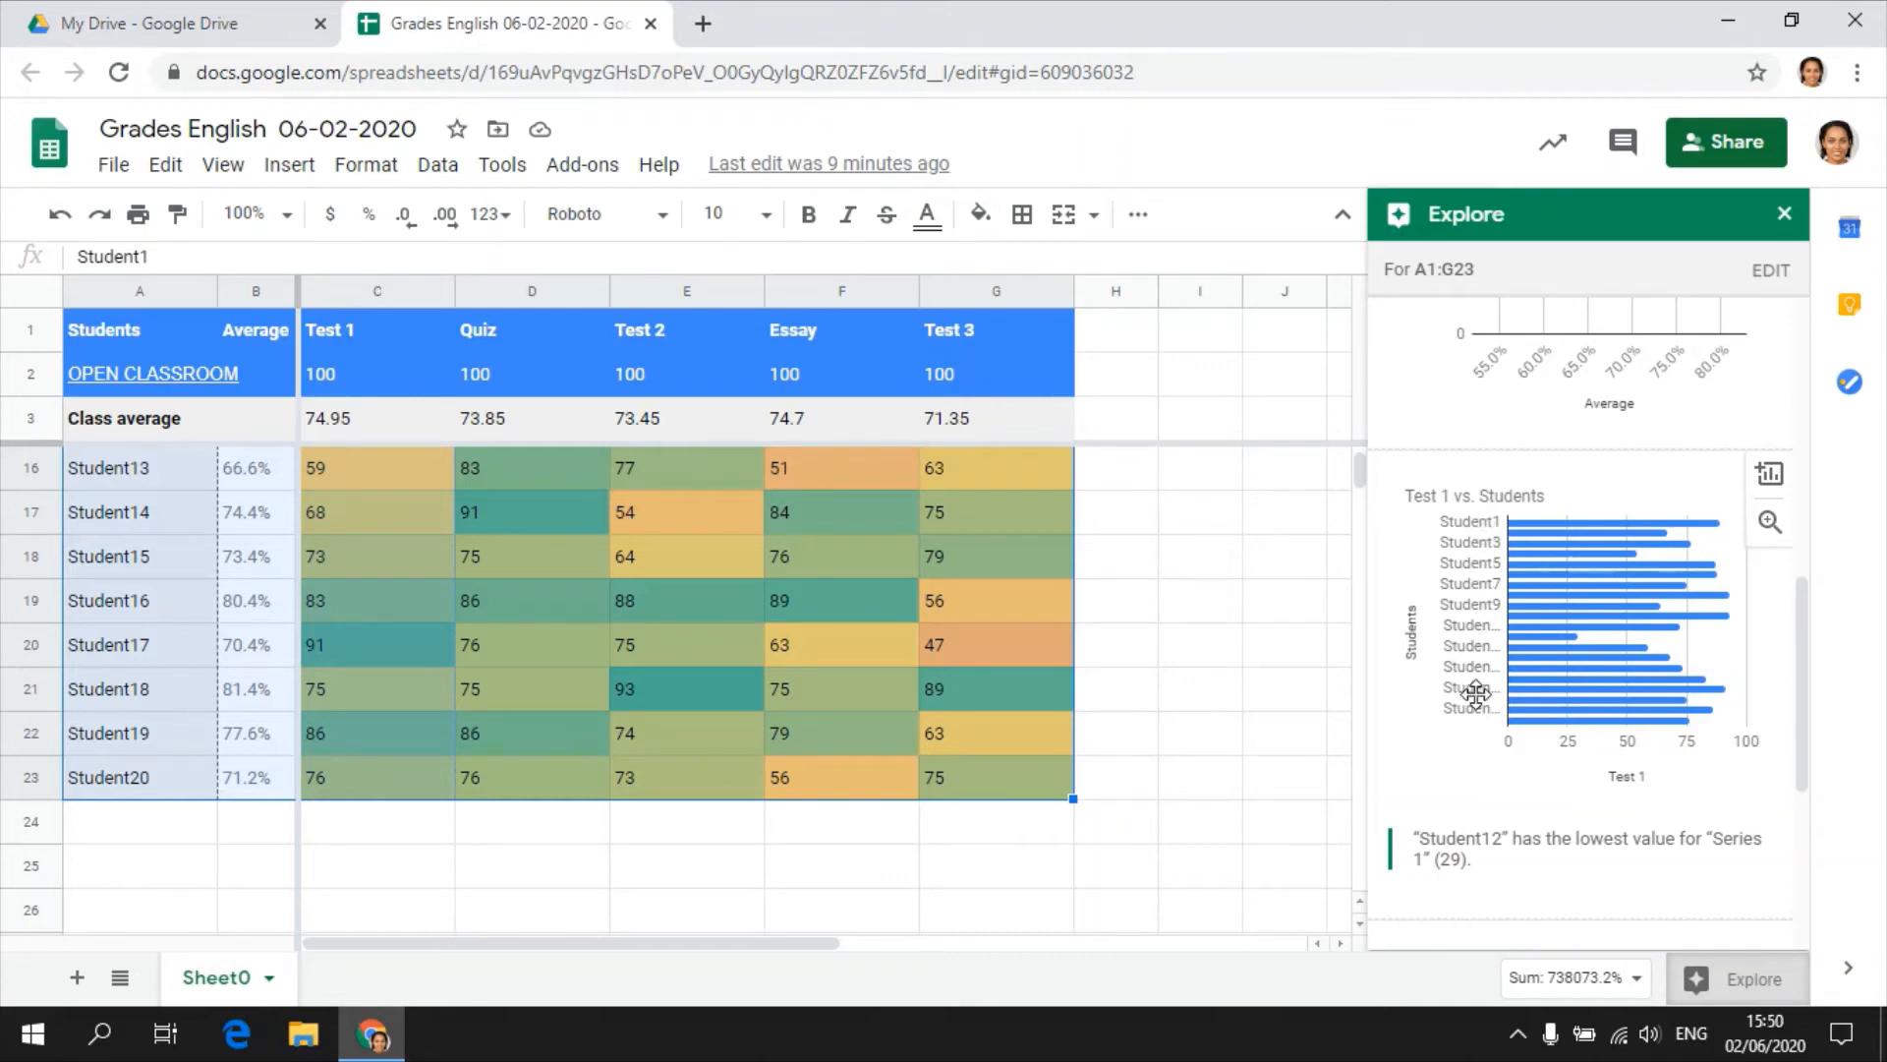
{"action": "scroll", "coordinate": [1499, 706], "scroll_direction": "down", "scroll_amount": 5}
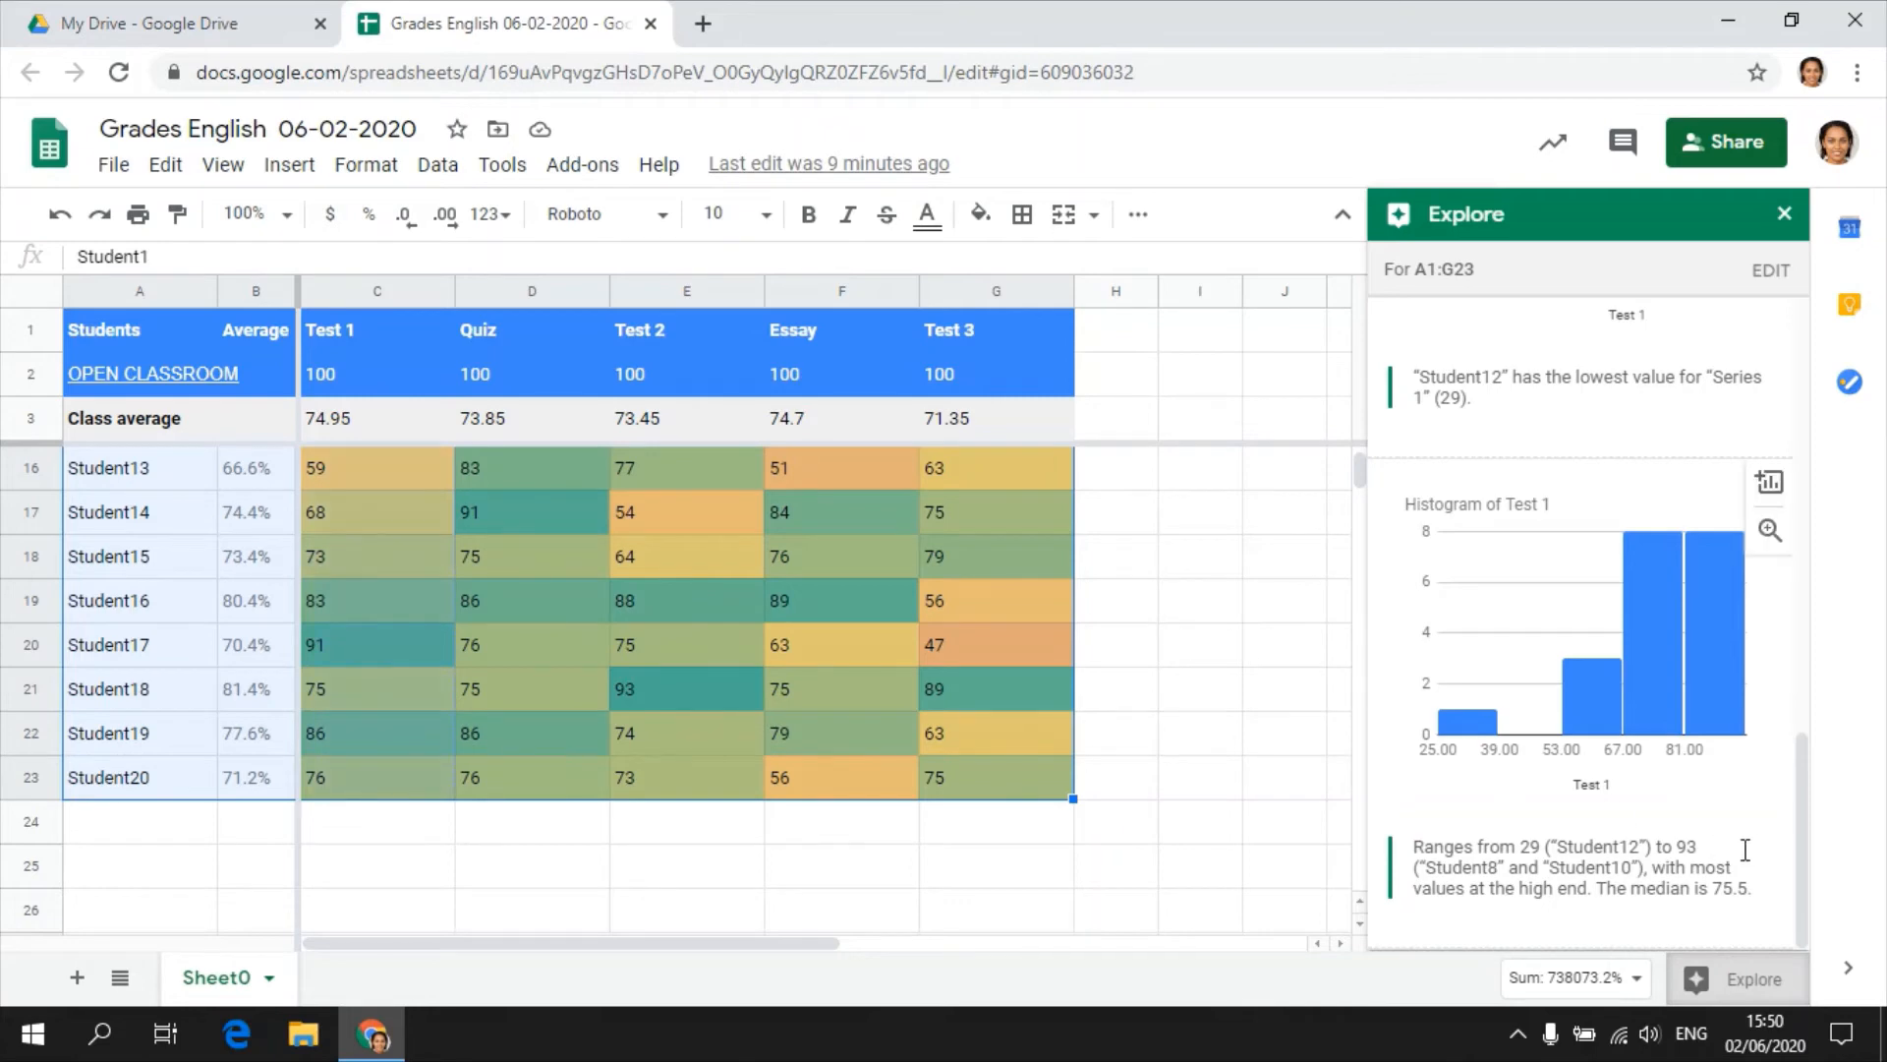
{"action": "left_click_drag", "start_coordinate": [1802, 838], "coordinate": [1808, 404]}
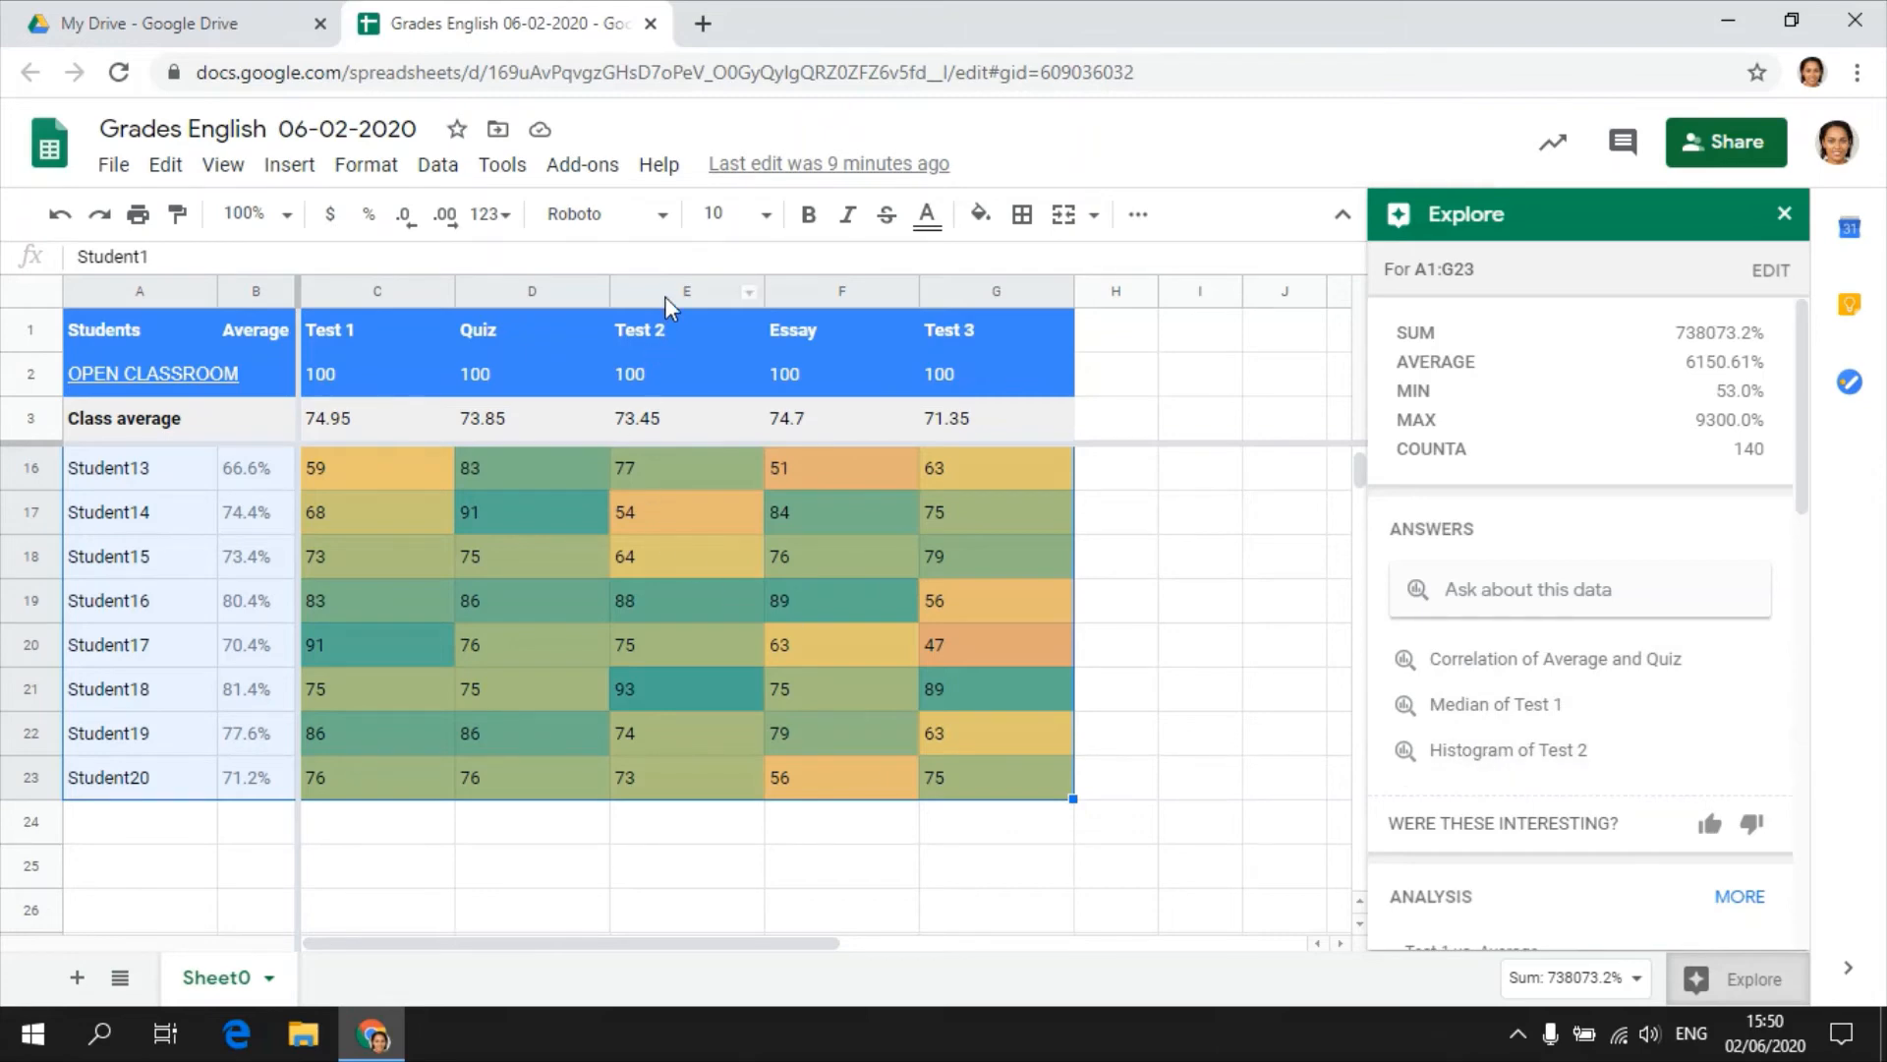
Show the suggested histogram of Test 2 in Explore and inspect how many grades fall in each range.
{"action": "scroll", "coordinate": [612, 596], "scroll_direction": "up", "scroll_amount": 4}
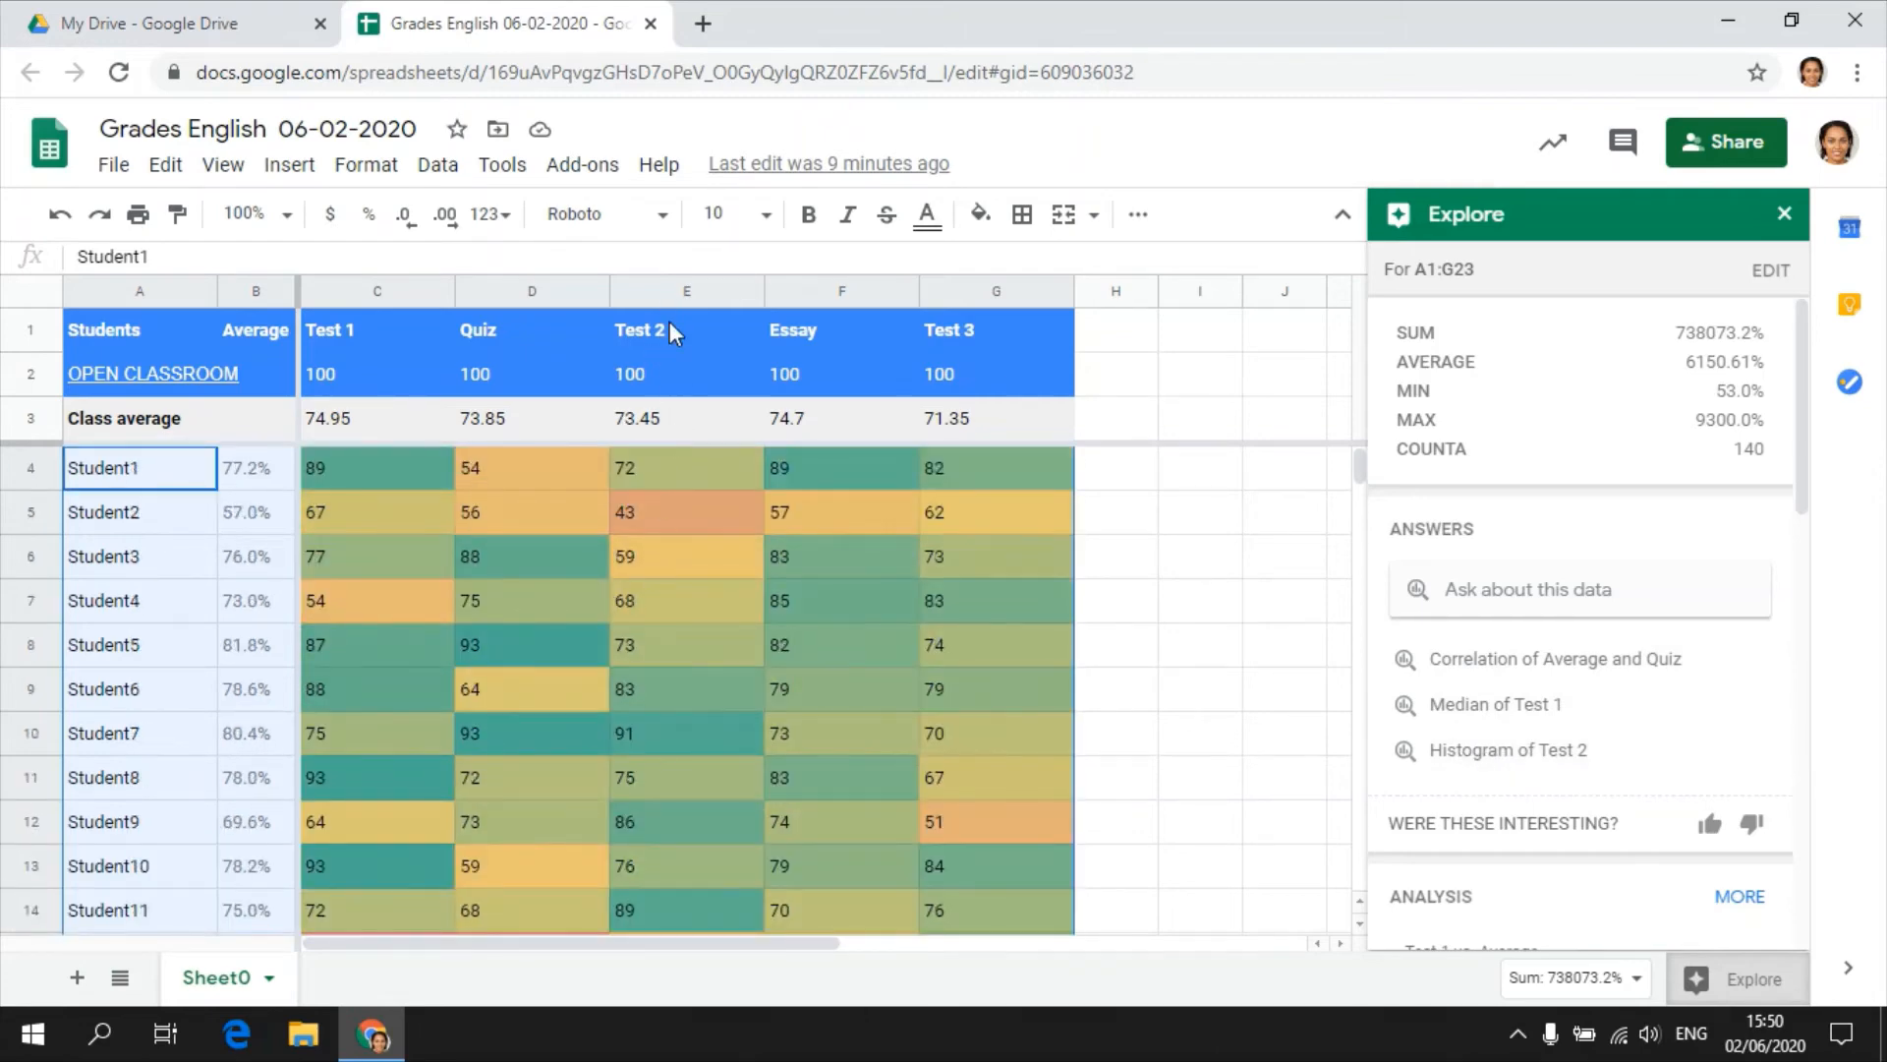
{"action": "left_click", "coordinate": [1465, 750]}
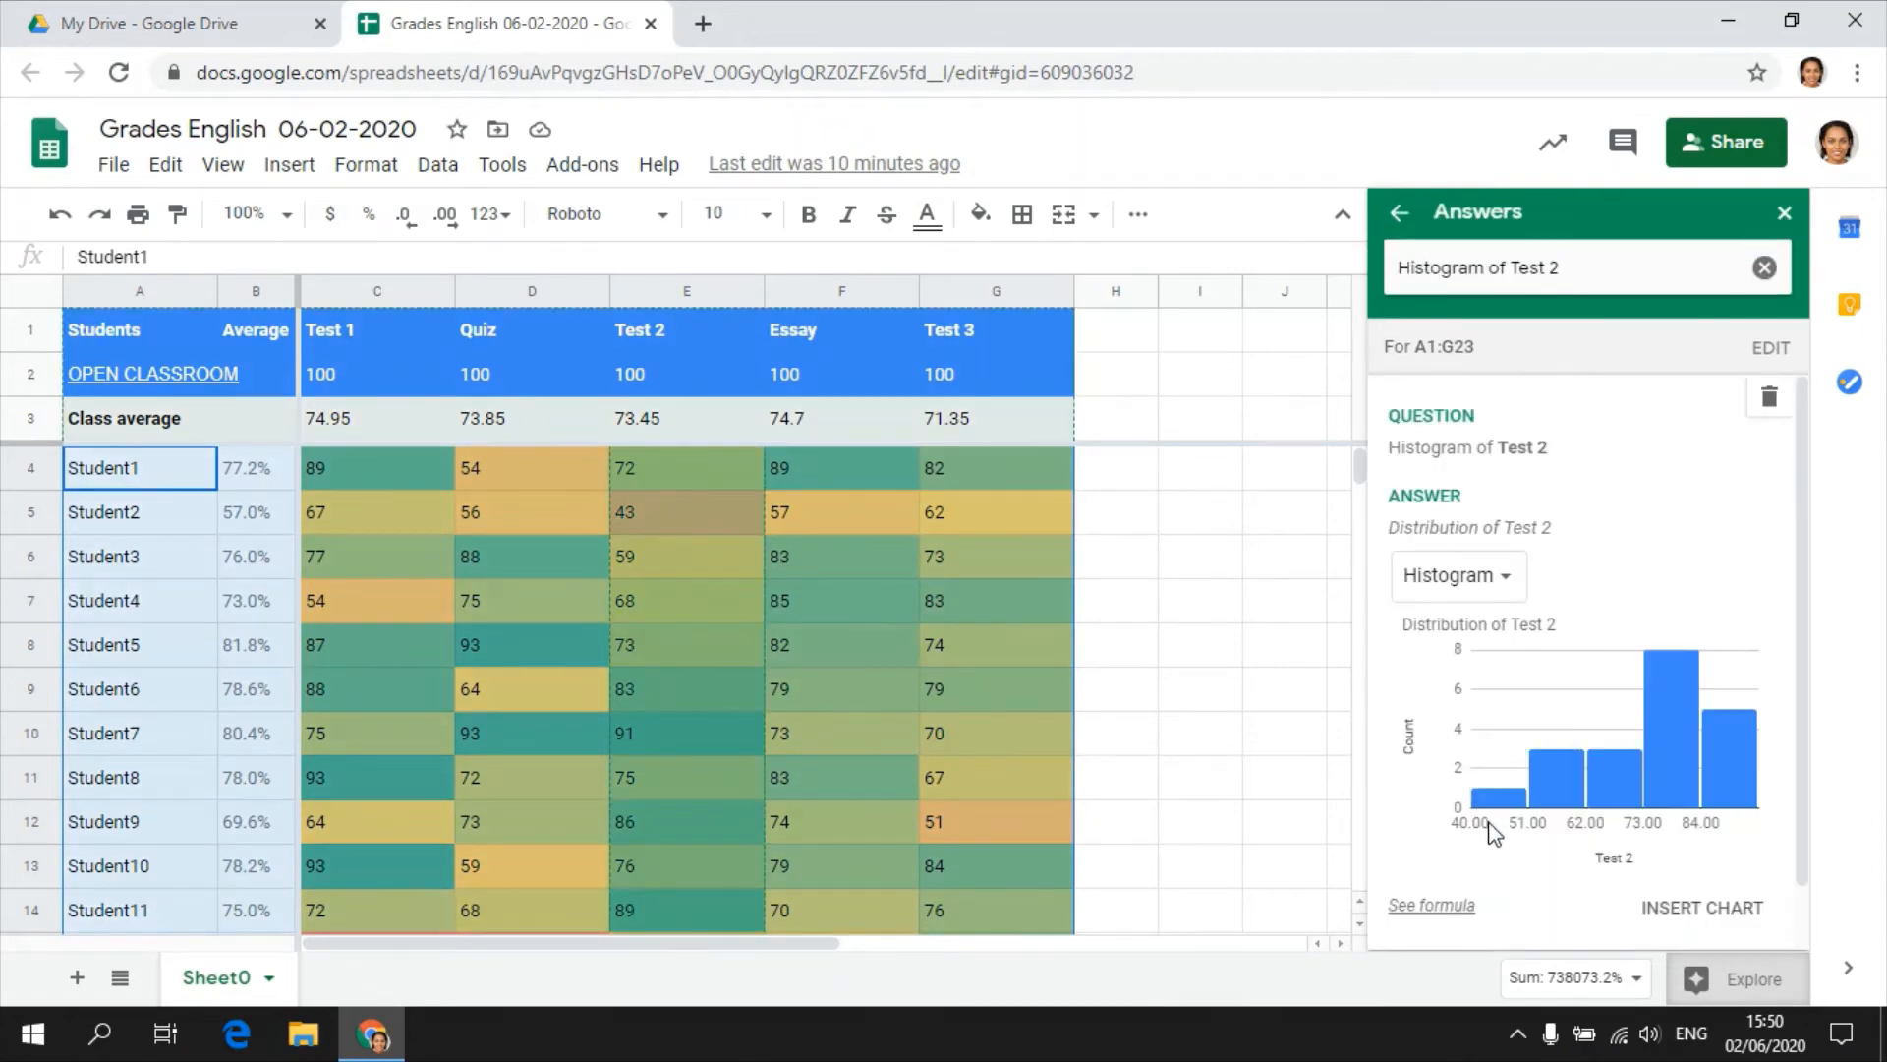
{"action": "mouse_move", "coordinate": [1685, 801]}
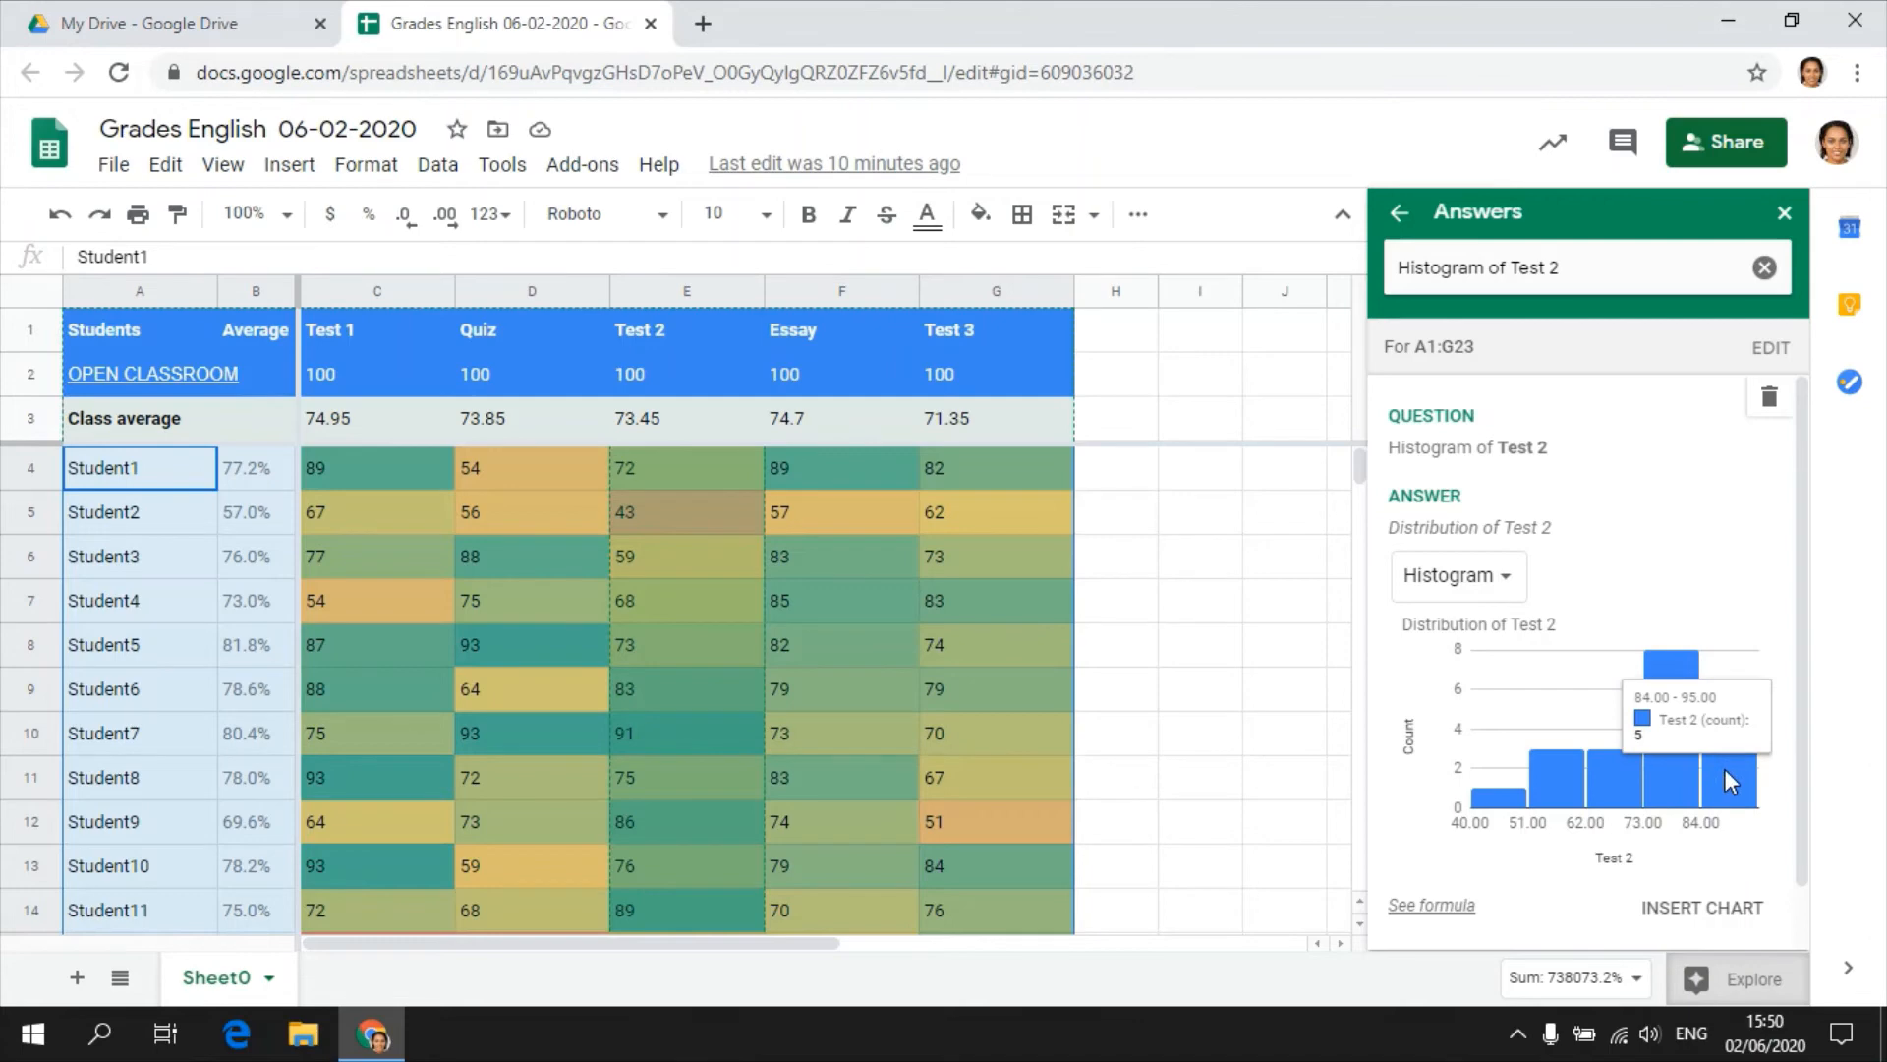
{"action": "mouse_move", "coordinate": [1490, 796]}
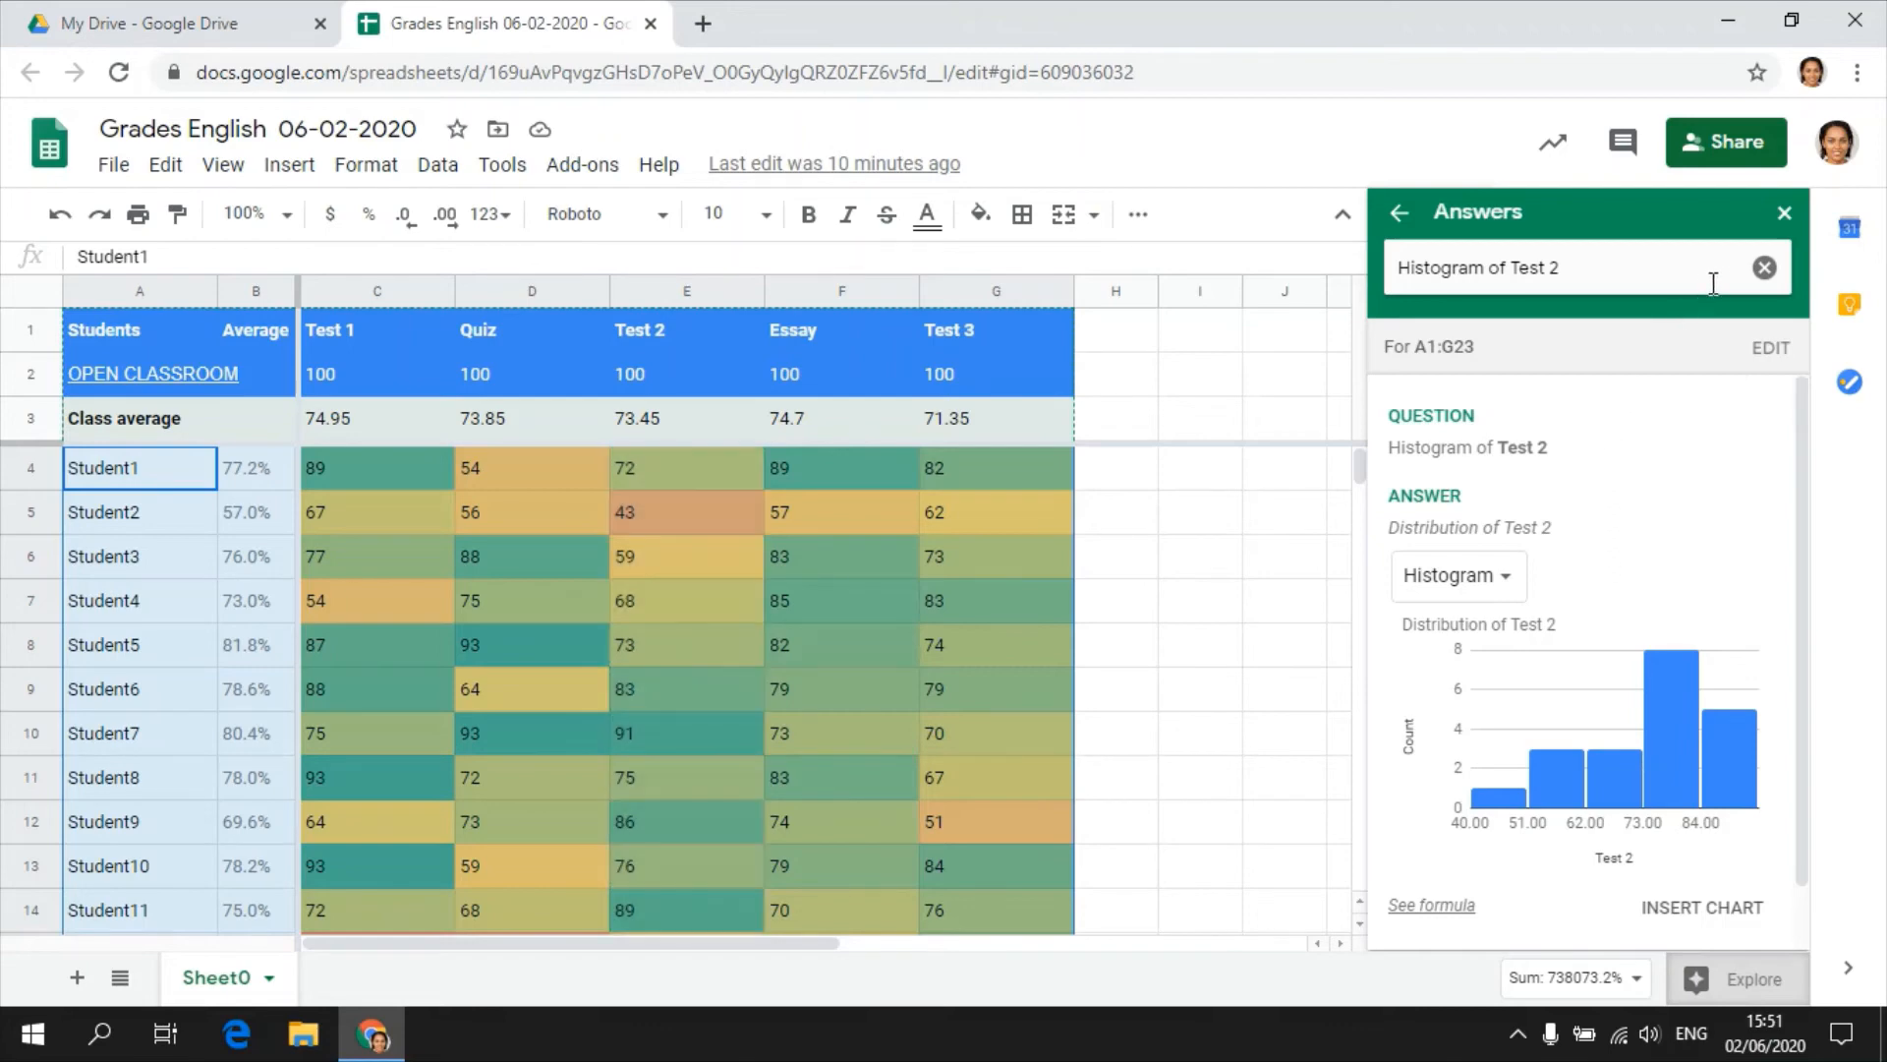
Clear the histogram question and query the suggested Top 5 Students by Quiz, reviewing the whole answer.
{"action": "left_click", "coordinate": [1764, 267]}
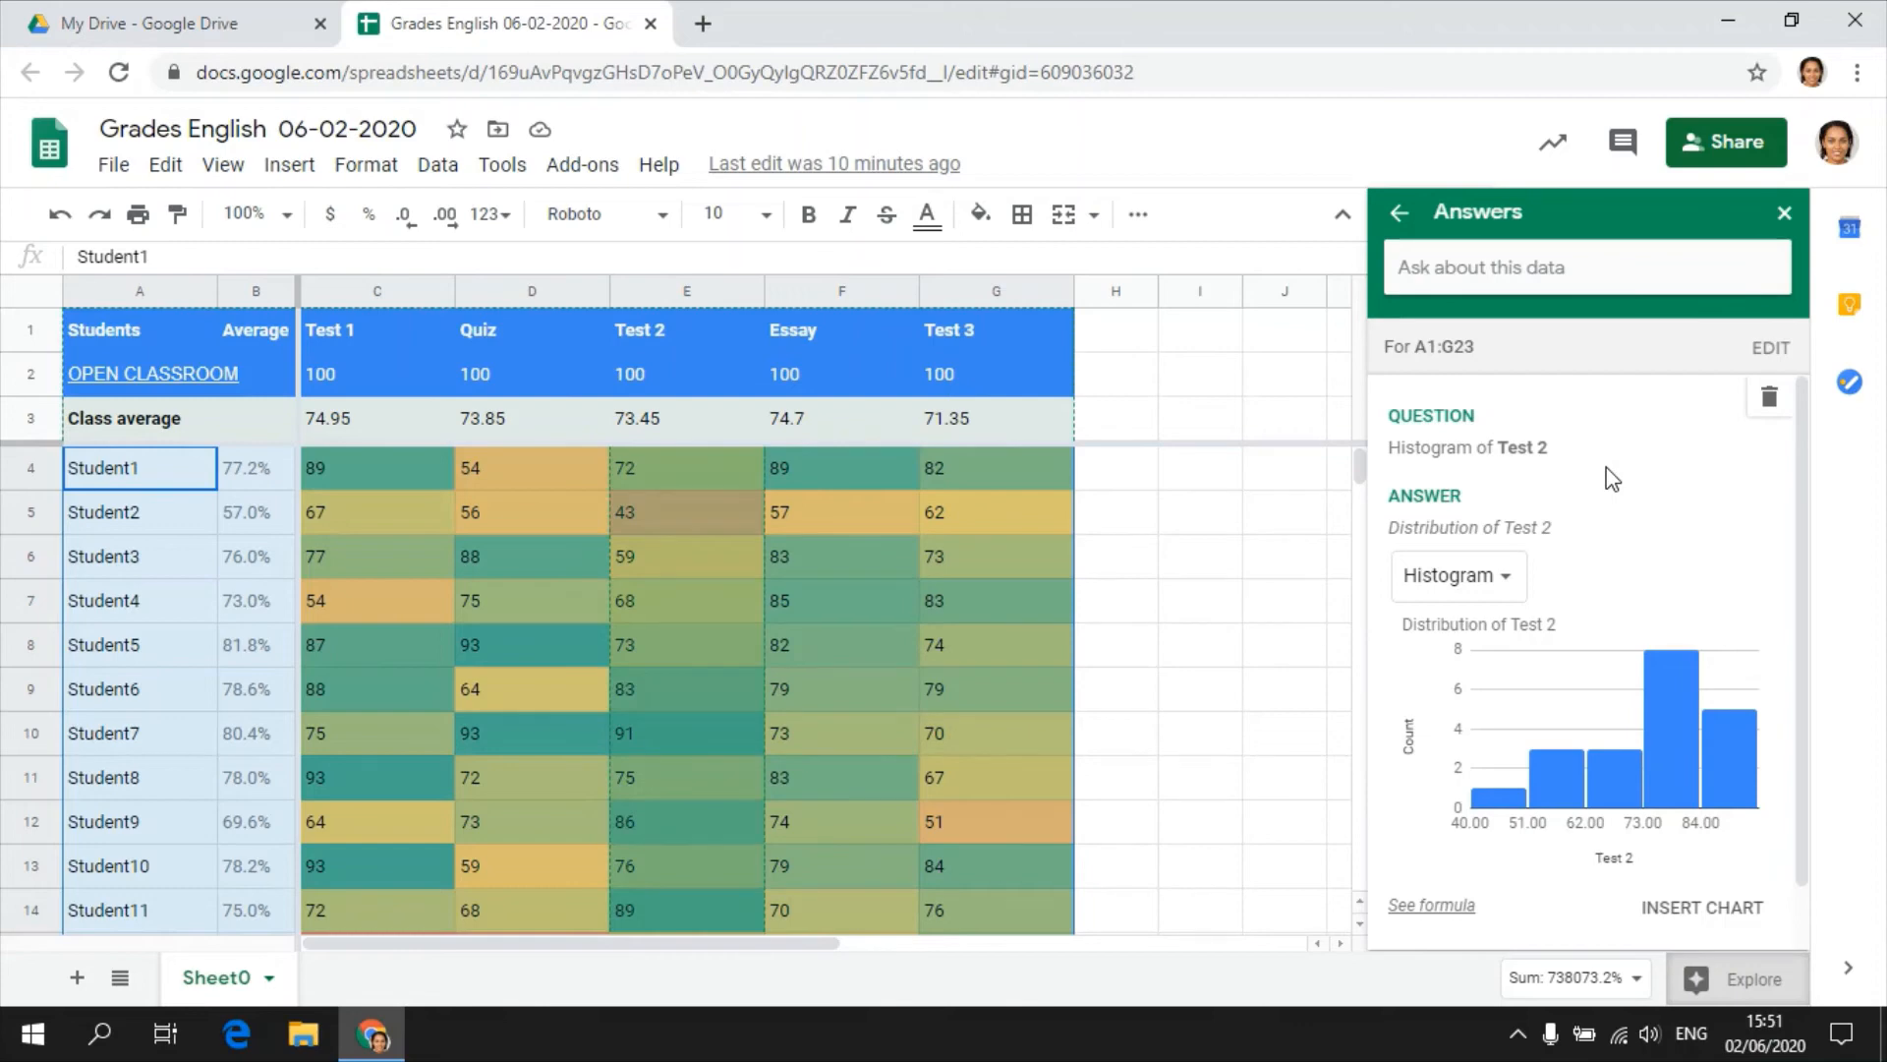
{"action": "left_click", "coordinate": [1542, 274]}
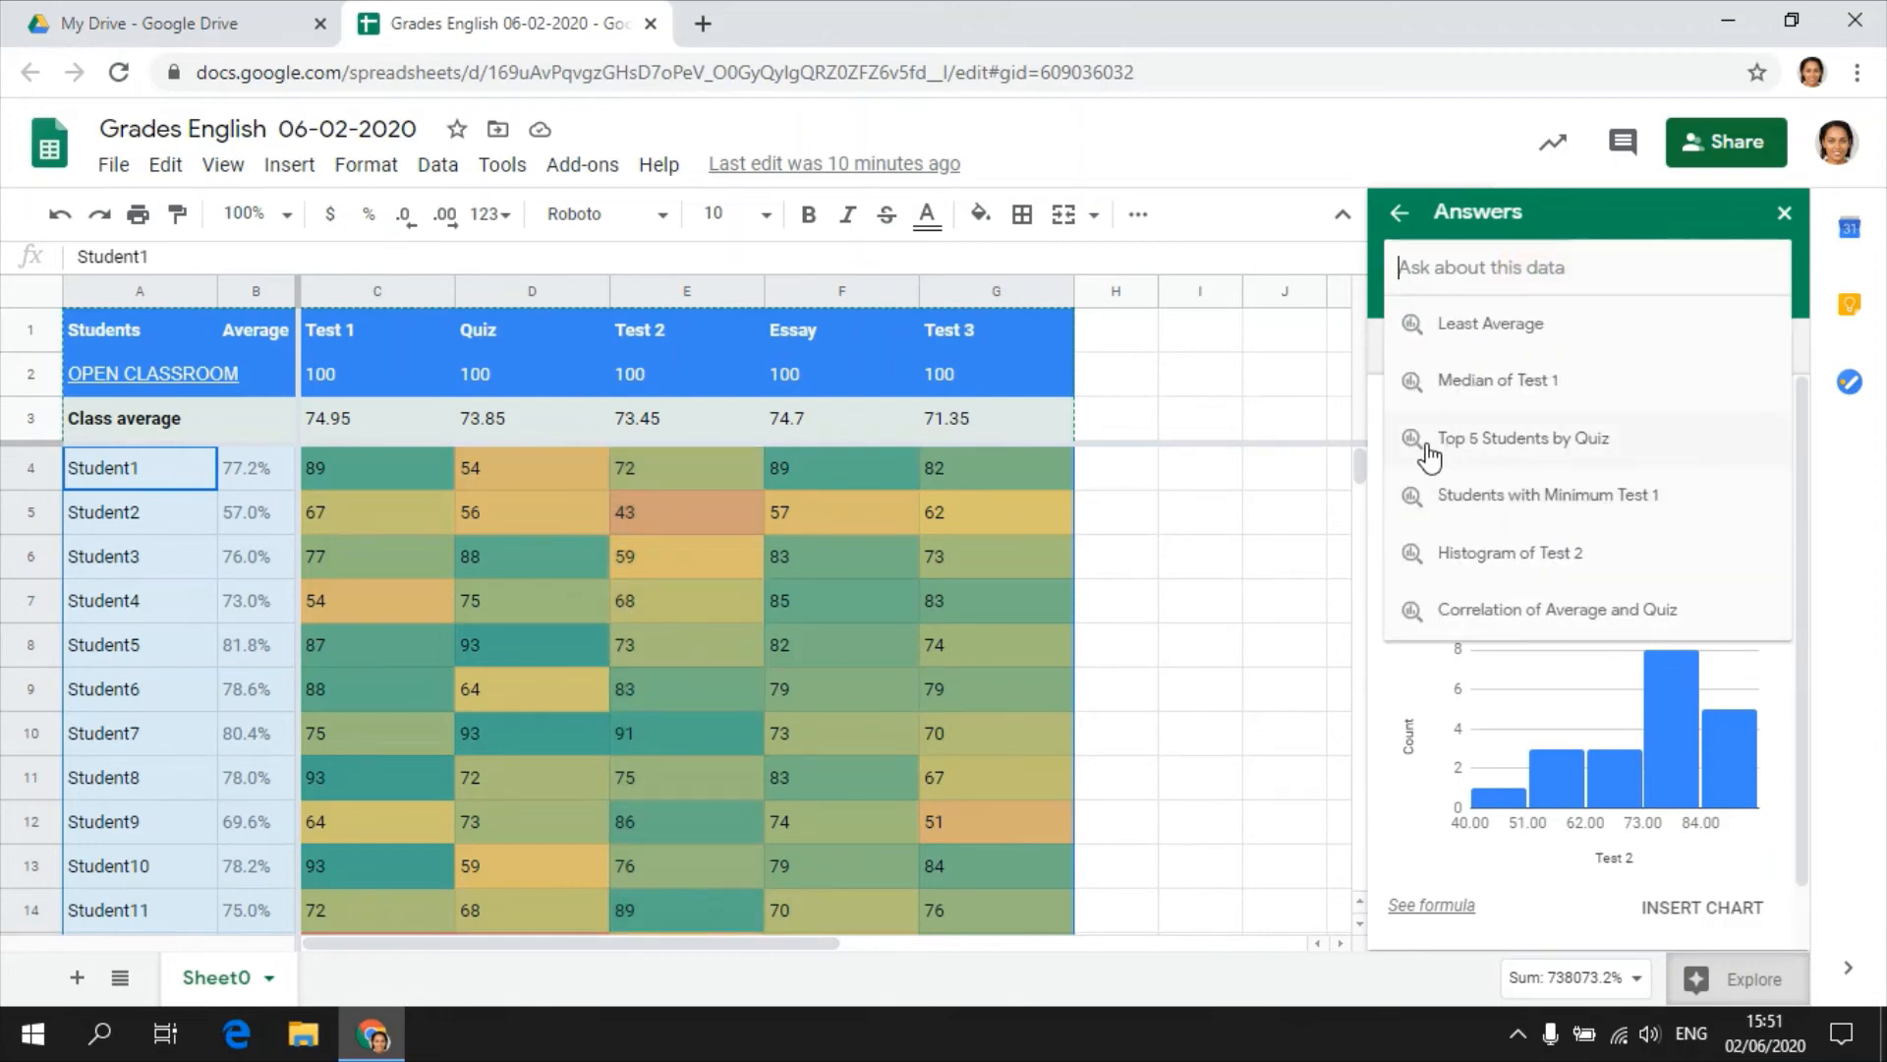
{"action": "left_click", "coordinate": [1521, 444]}
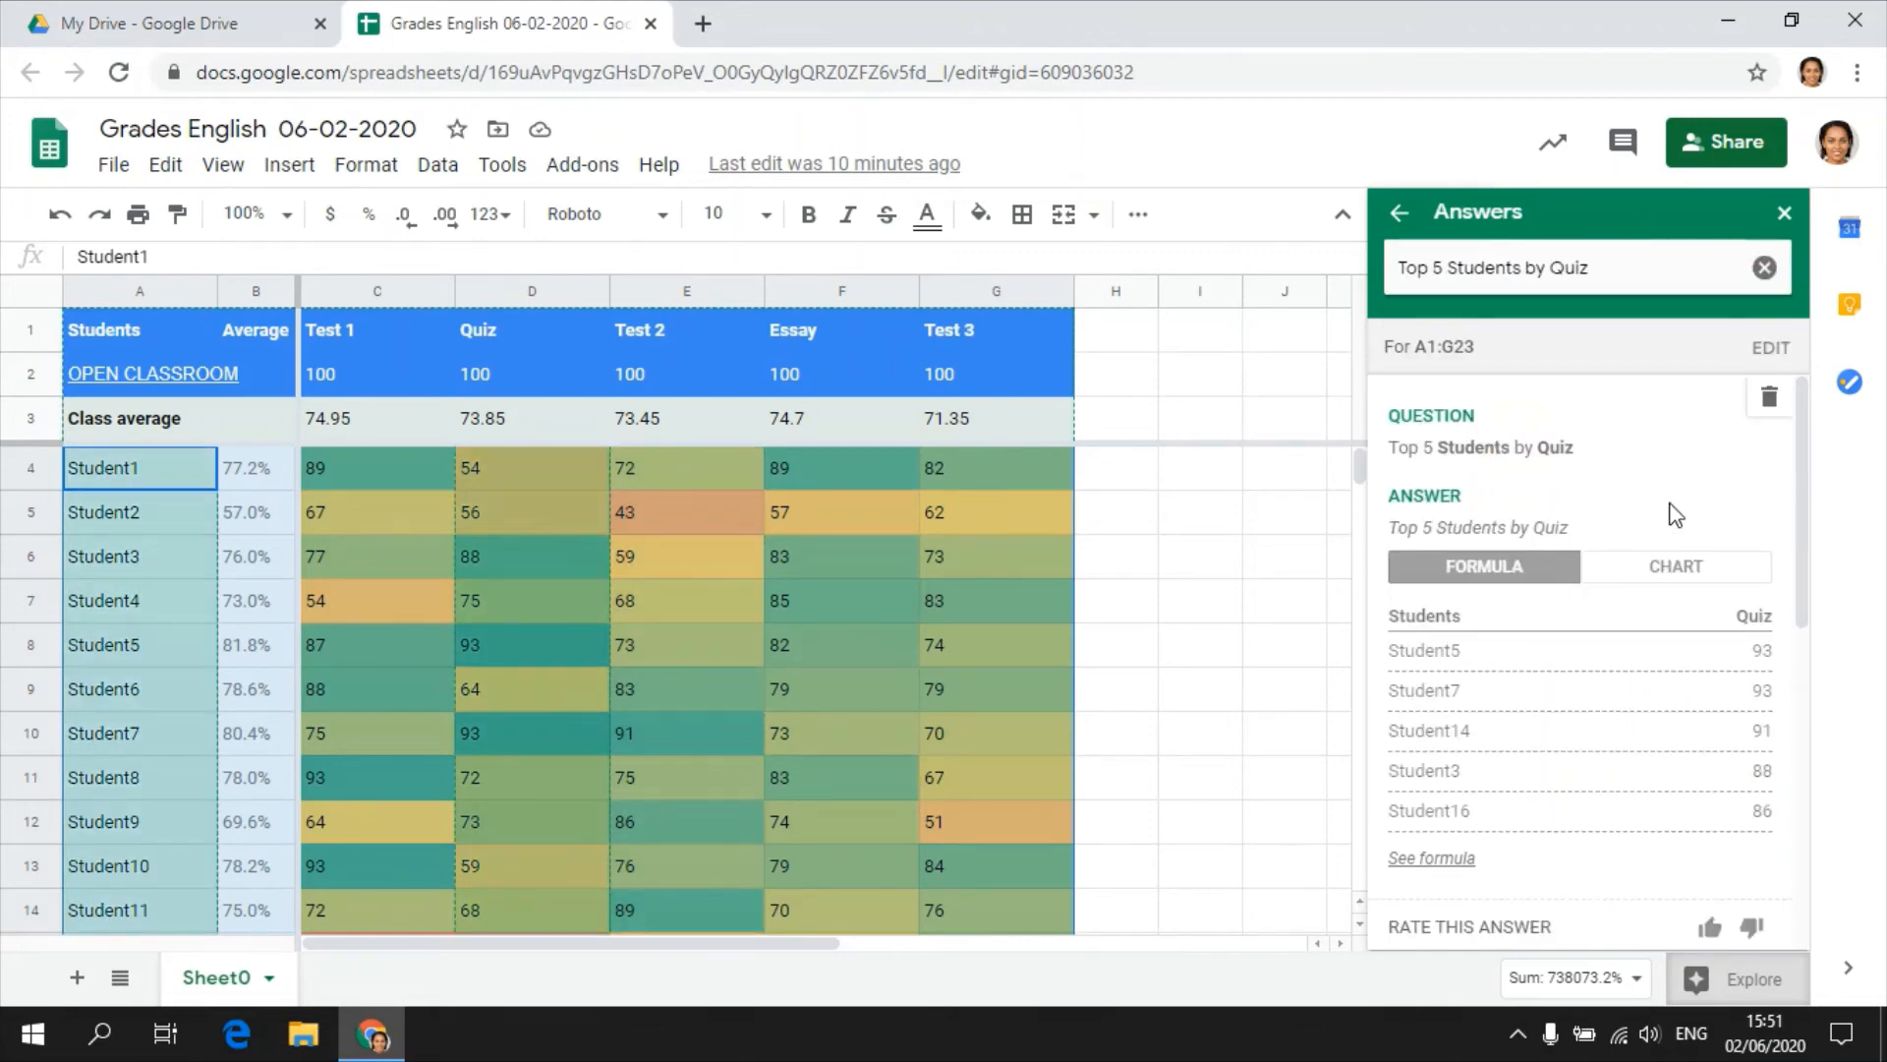
{"action": "scroll", "coordinate": [1797, 491], "scroll_direction": "down", "scroll_amount": 1}
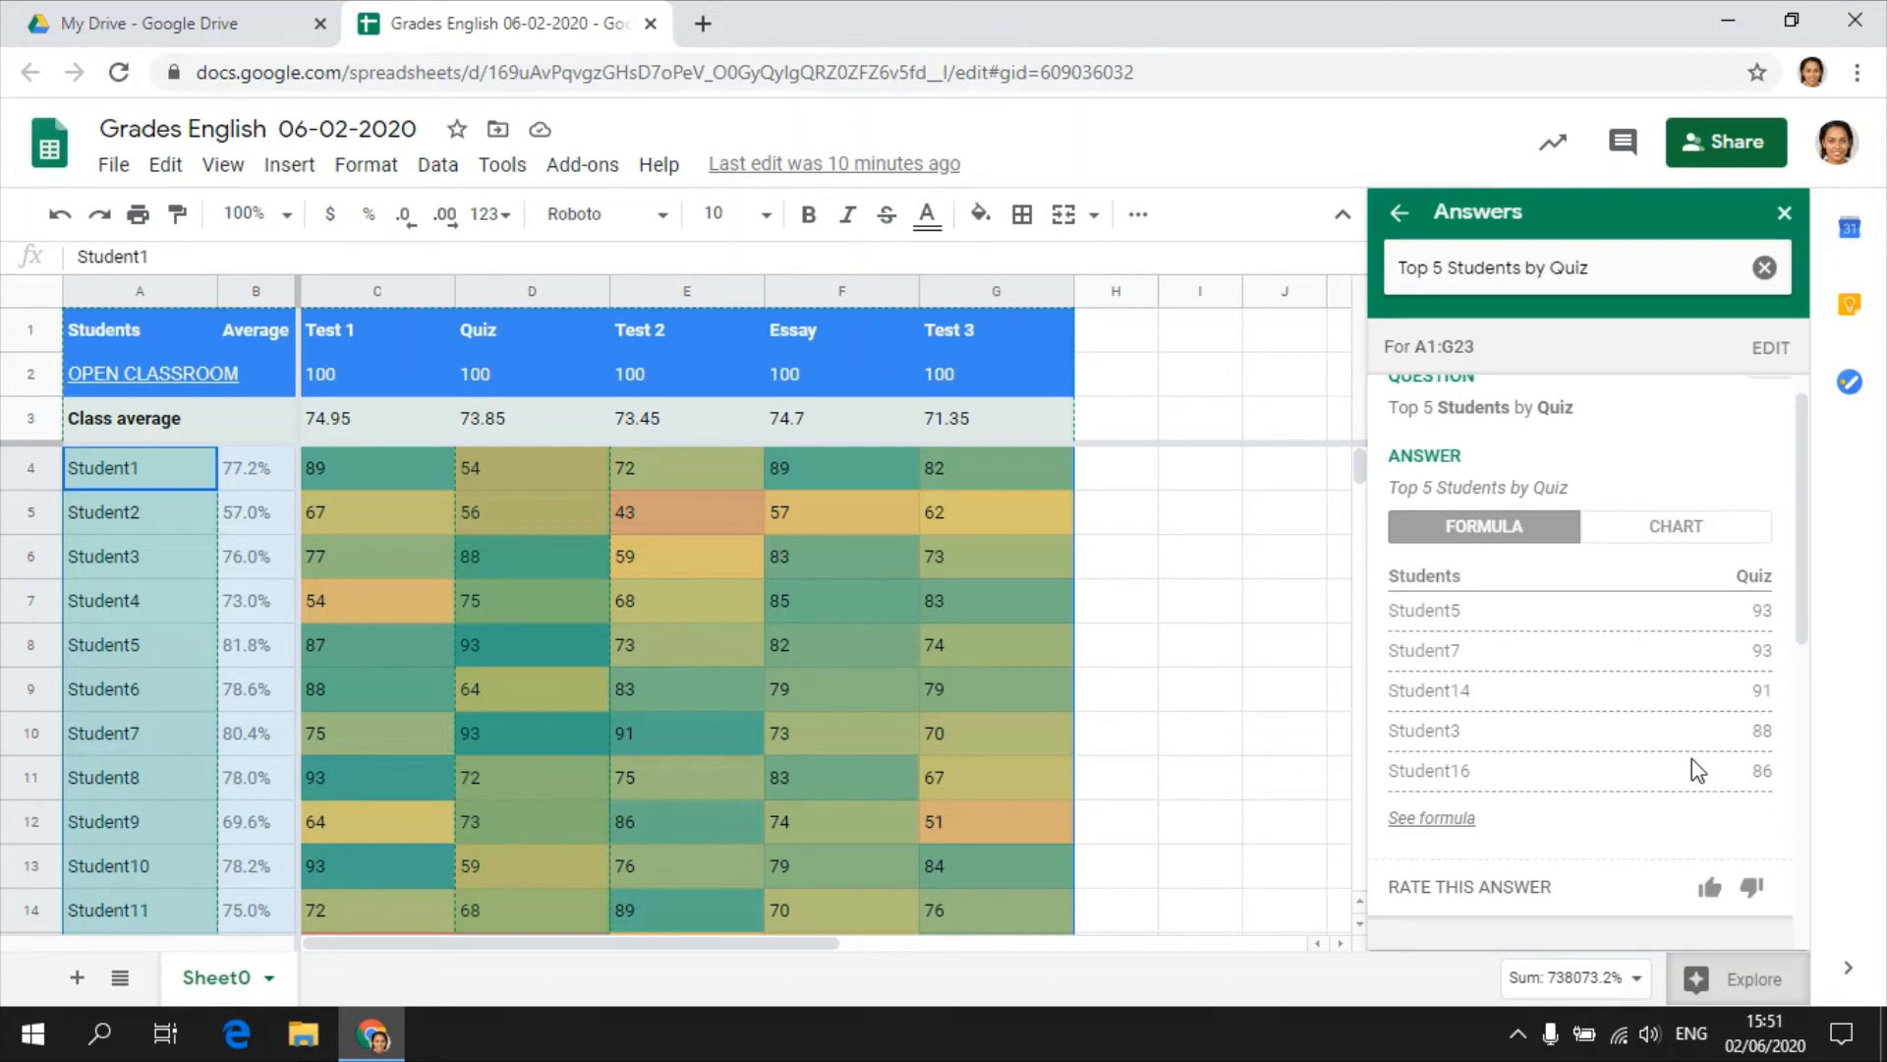
{"action": "scroll", "coordinate": [1679, 694], "scroll_direction": "up", "scroll_amount": 1}
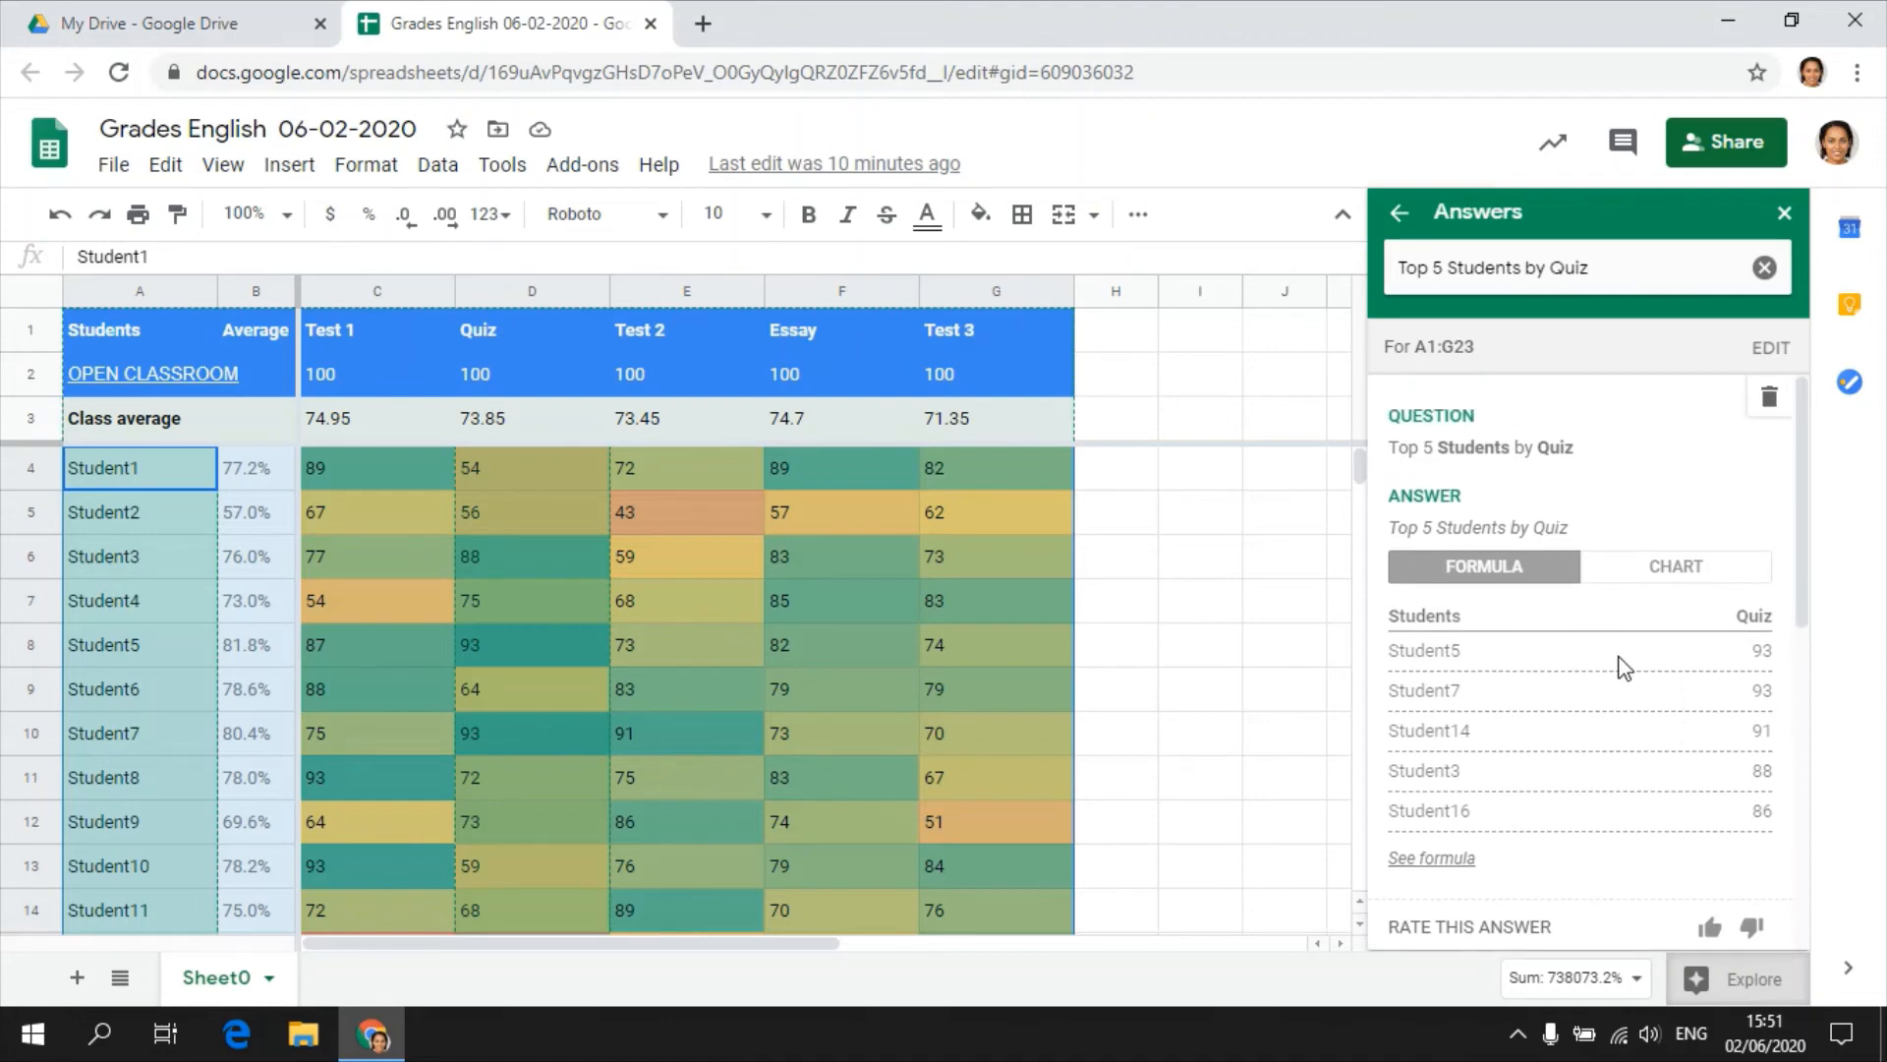
Change the Explore question to "bottom 5 Students by Quiz" and run it.
{"action": "double_click", "coordinate": [1395, 268]}
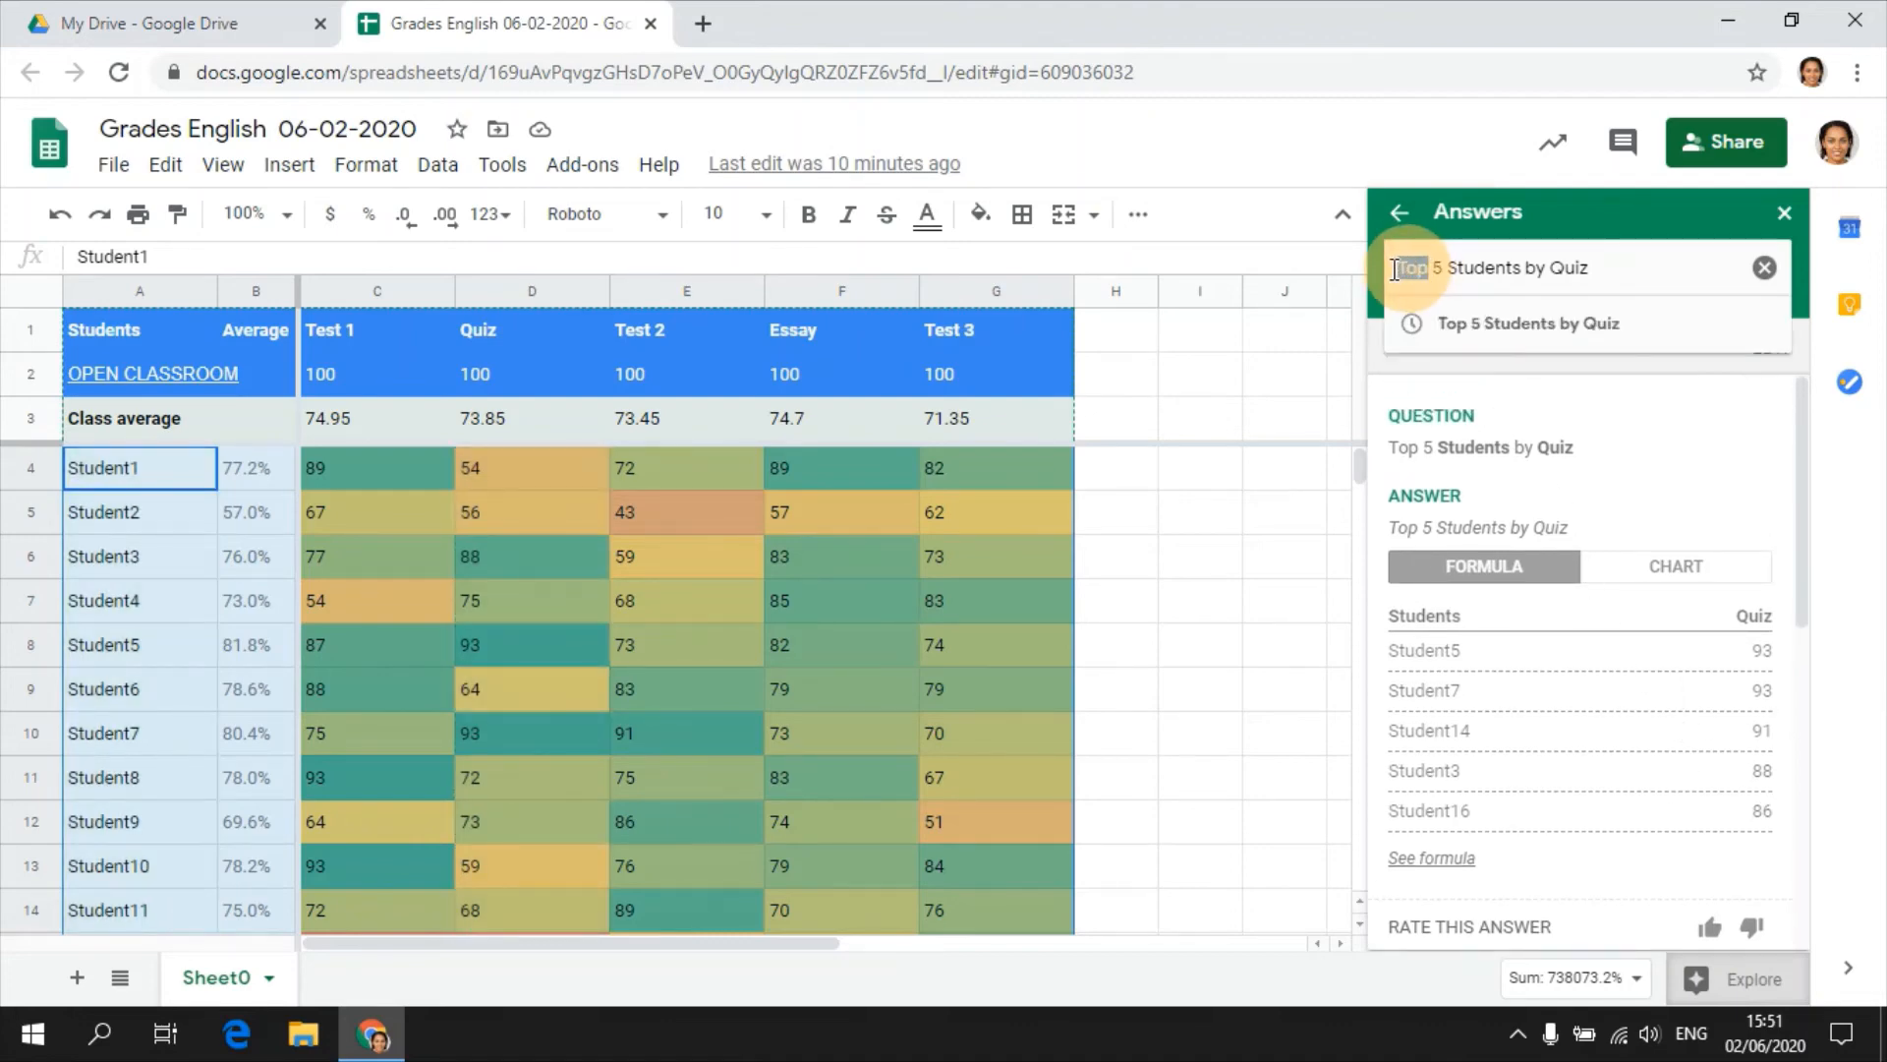
{"action": "type", "text": "bottom"}
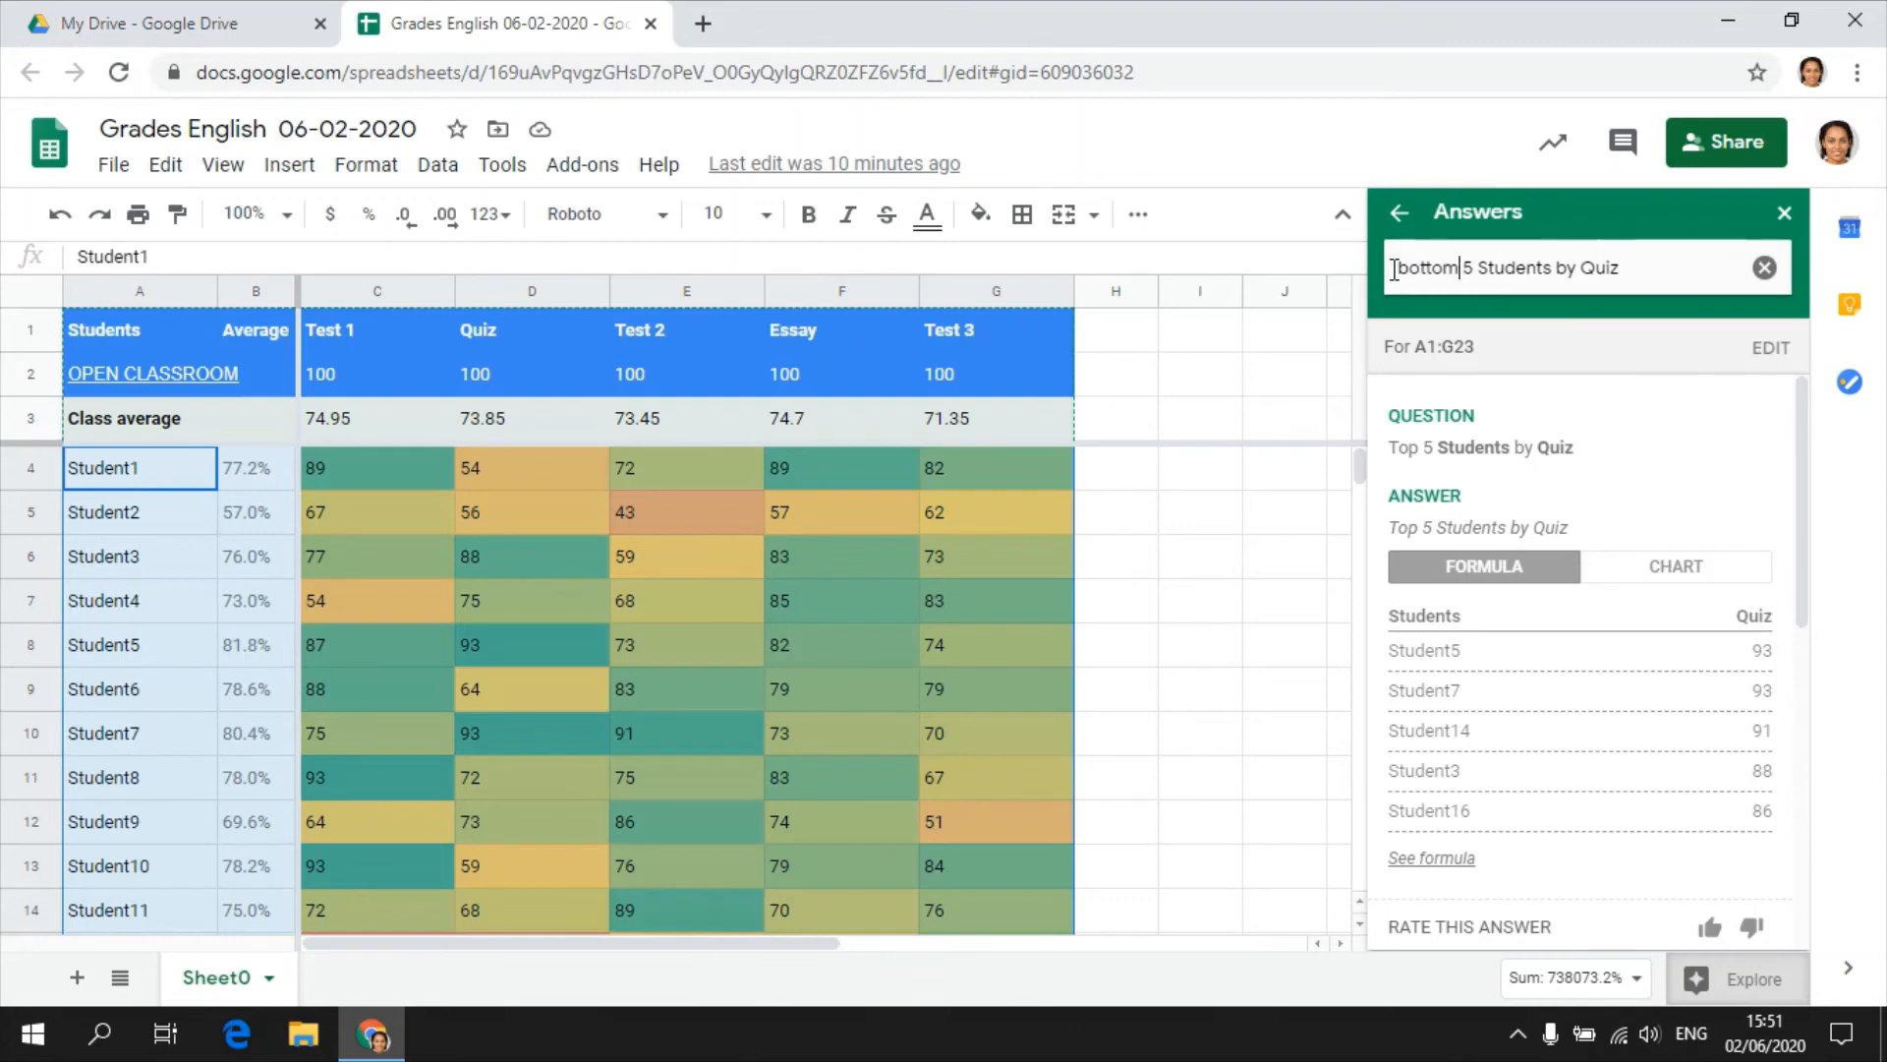
{"action": "key", "text": "Return"}
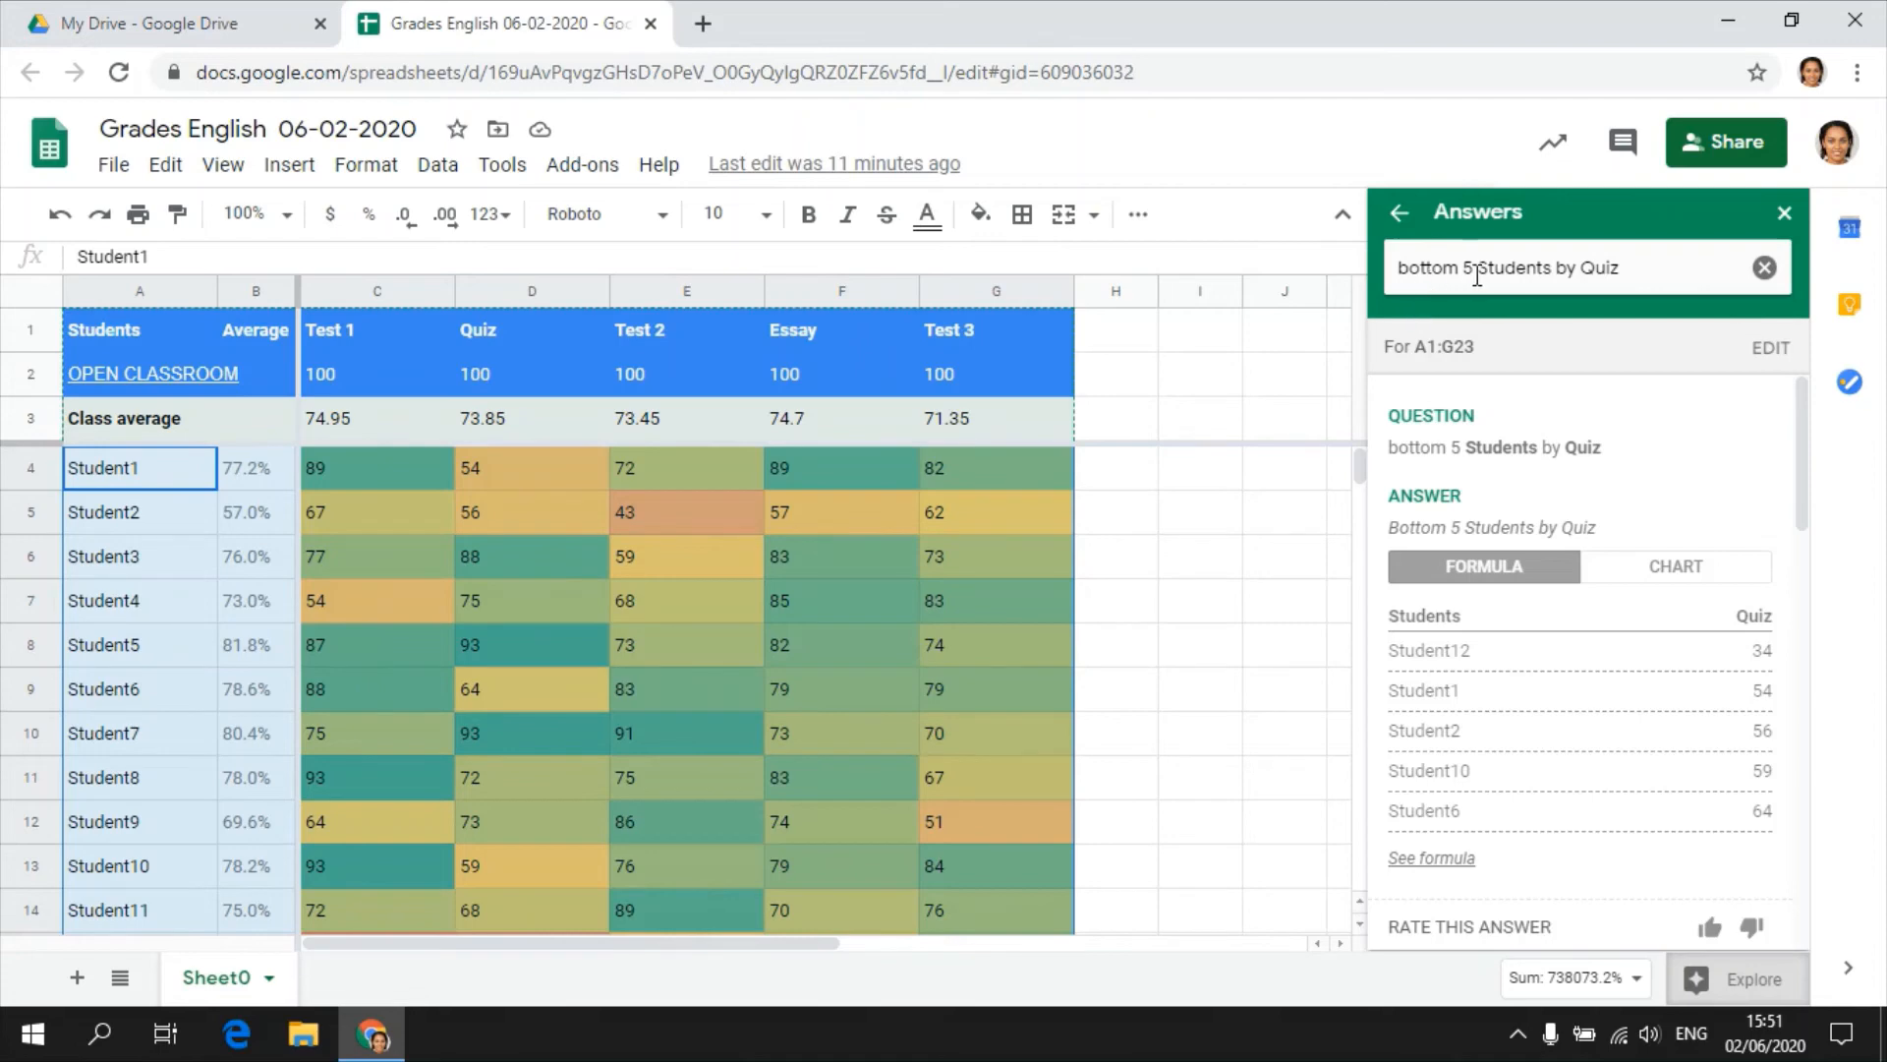
Change the Explore question to "bottom 5 Students by average" and review the listed students.
{"action": "left_click_drag", "start_coordinate": [1578, 277], "coordinate": [1628, 275]}
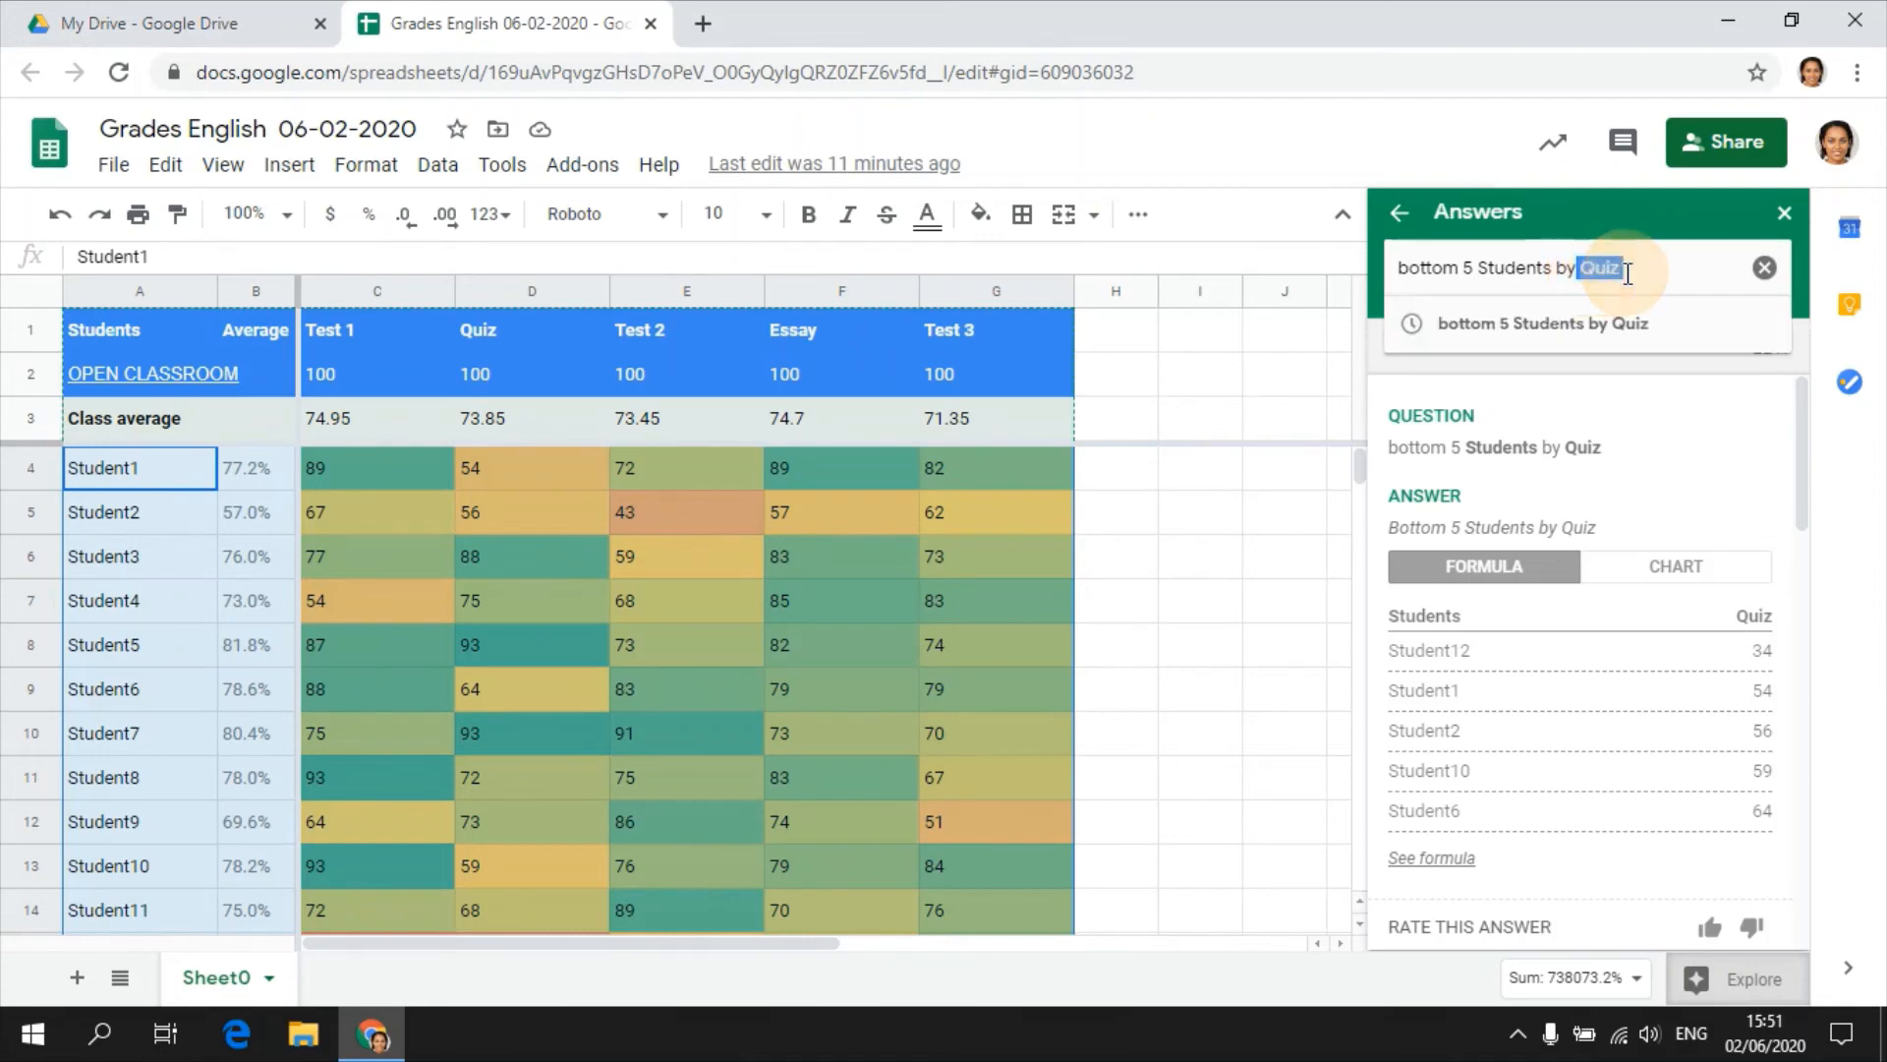
{"action": "type", "text": "average"}
{"action": "key", "text": "Return"}
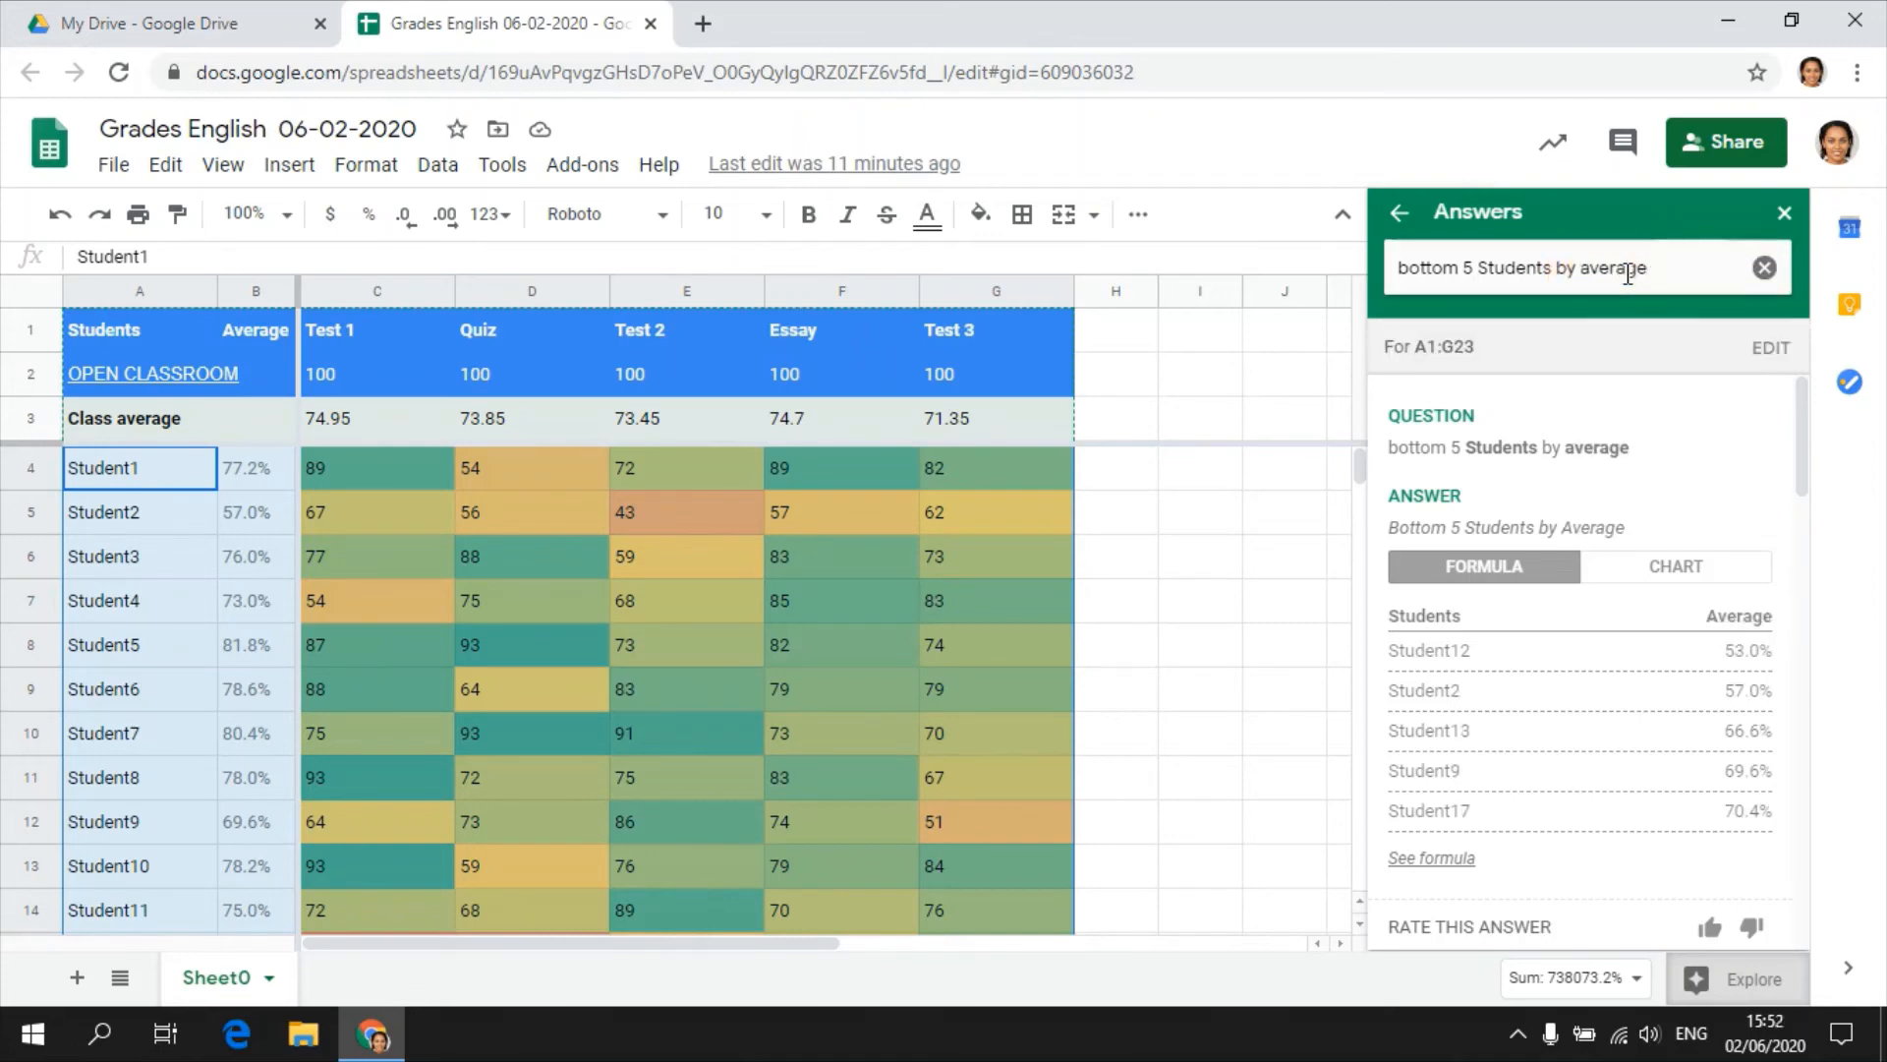
{"action": "mouse_move", "coordinate": [1600, 665]}
Change the Explore question to "top 5 Students by average" and run it.
{"action": "left_click_drag", "start_coordinate": [1459, 267], "coordinate": [1370, 280]}
{"action": "type", "text": "top"}
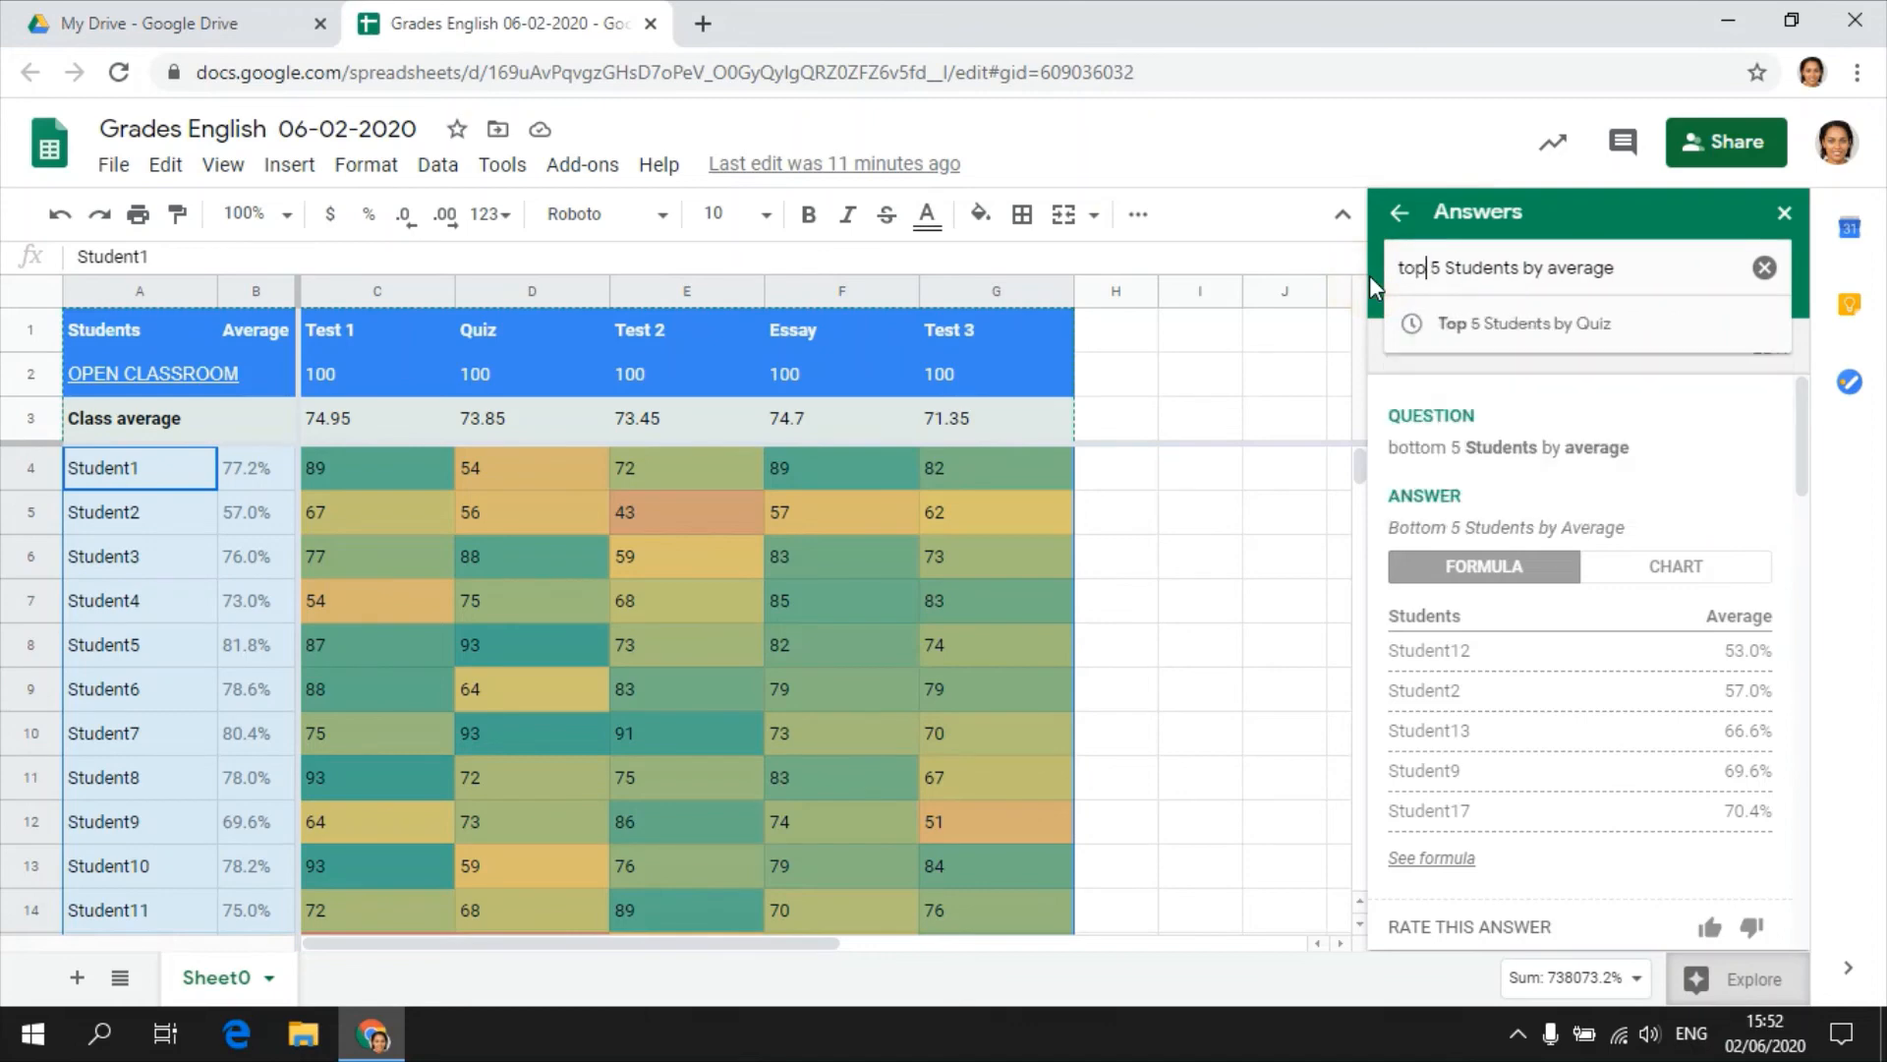
{"action": "key", "text": "Return"}
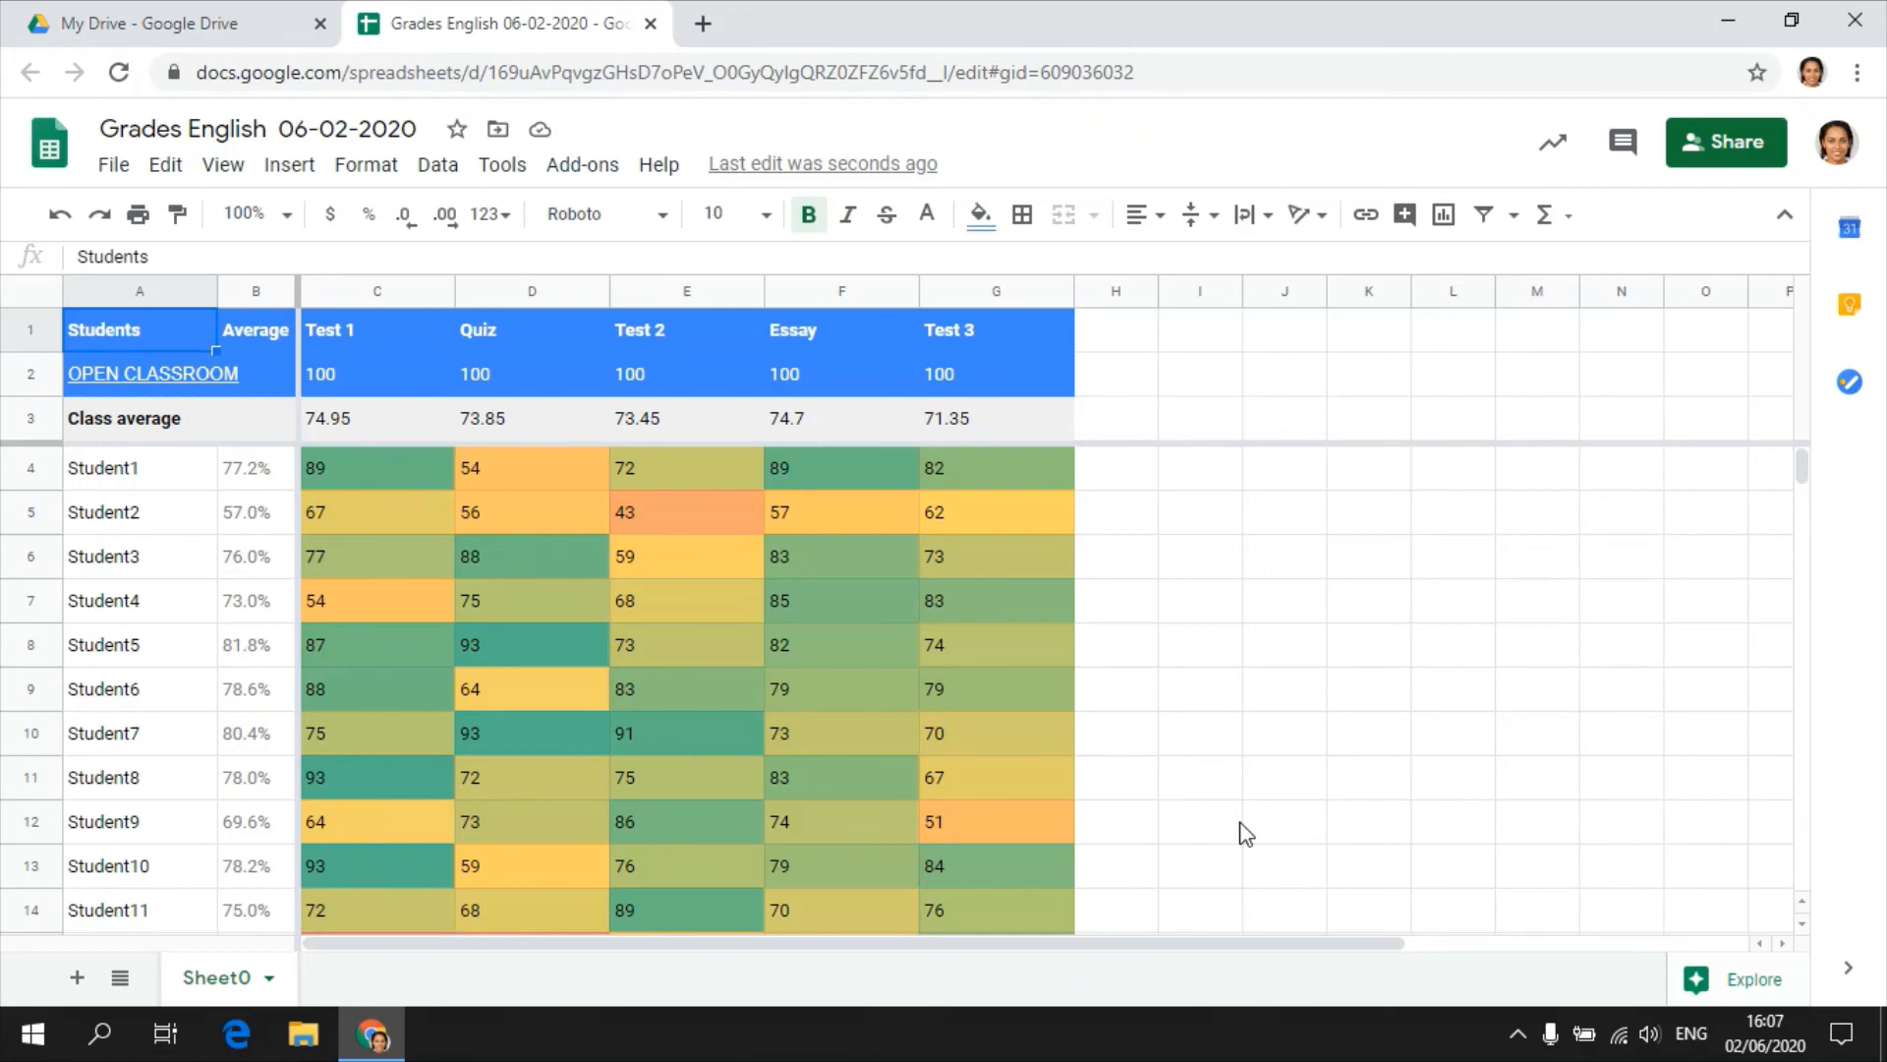
Enter the formula =SPARKLINE(C4:G4) in cell H4 to chart Student1's grades in a miniature line chart.
{"action": "left_click", "coordinate": [1112, 486]}
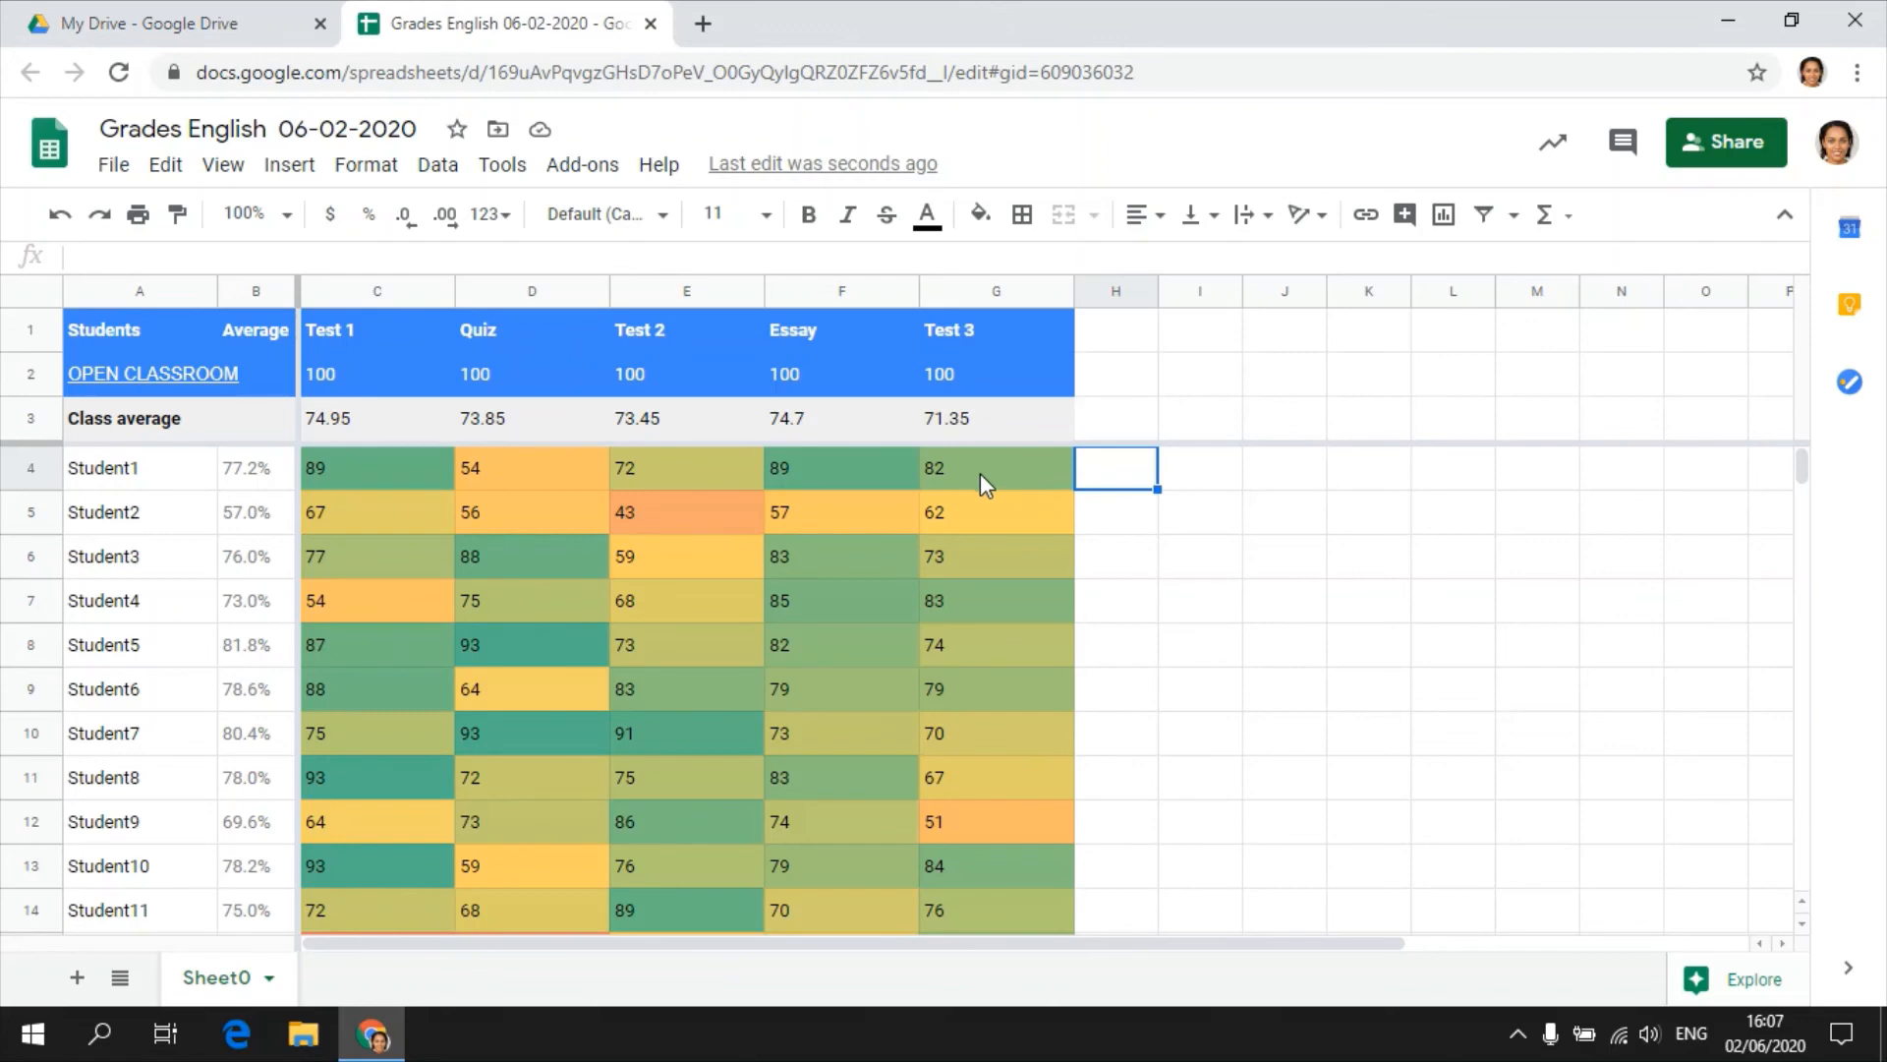
{"action": "type", "text": "="}
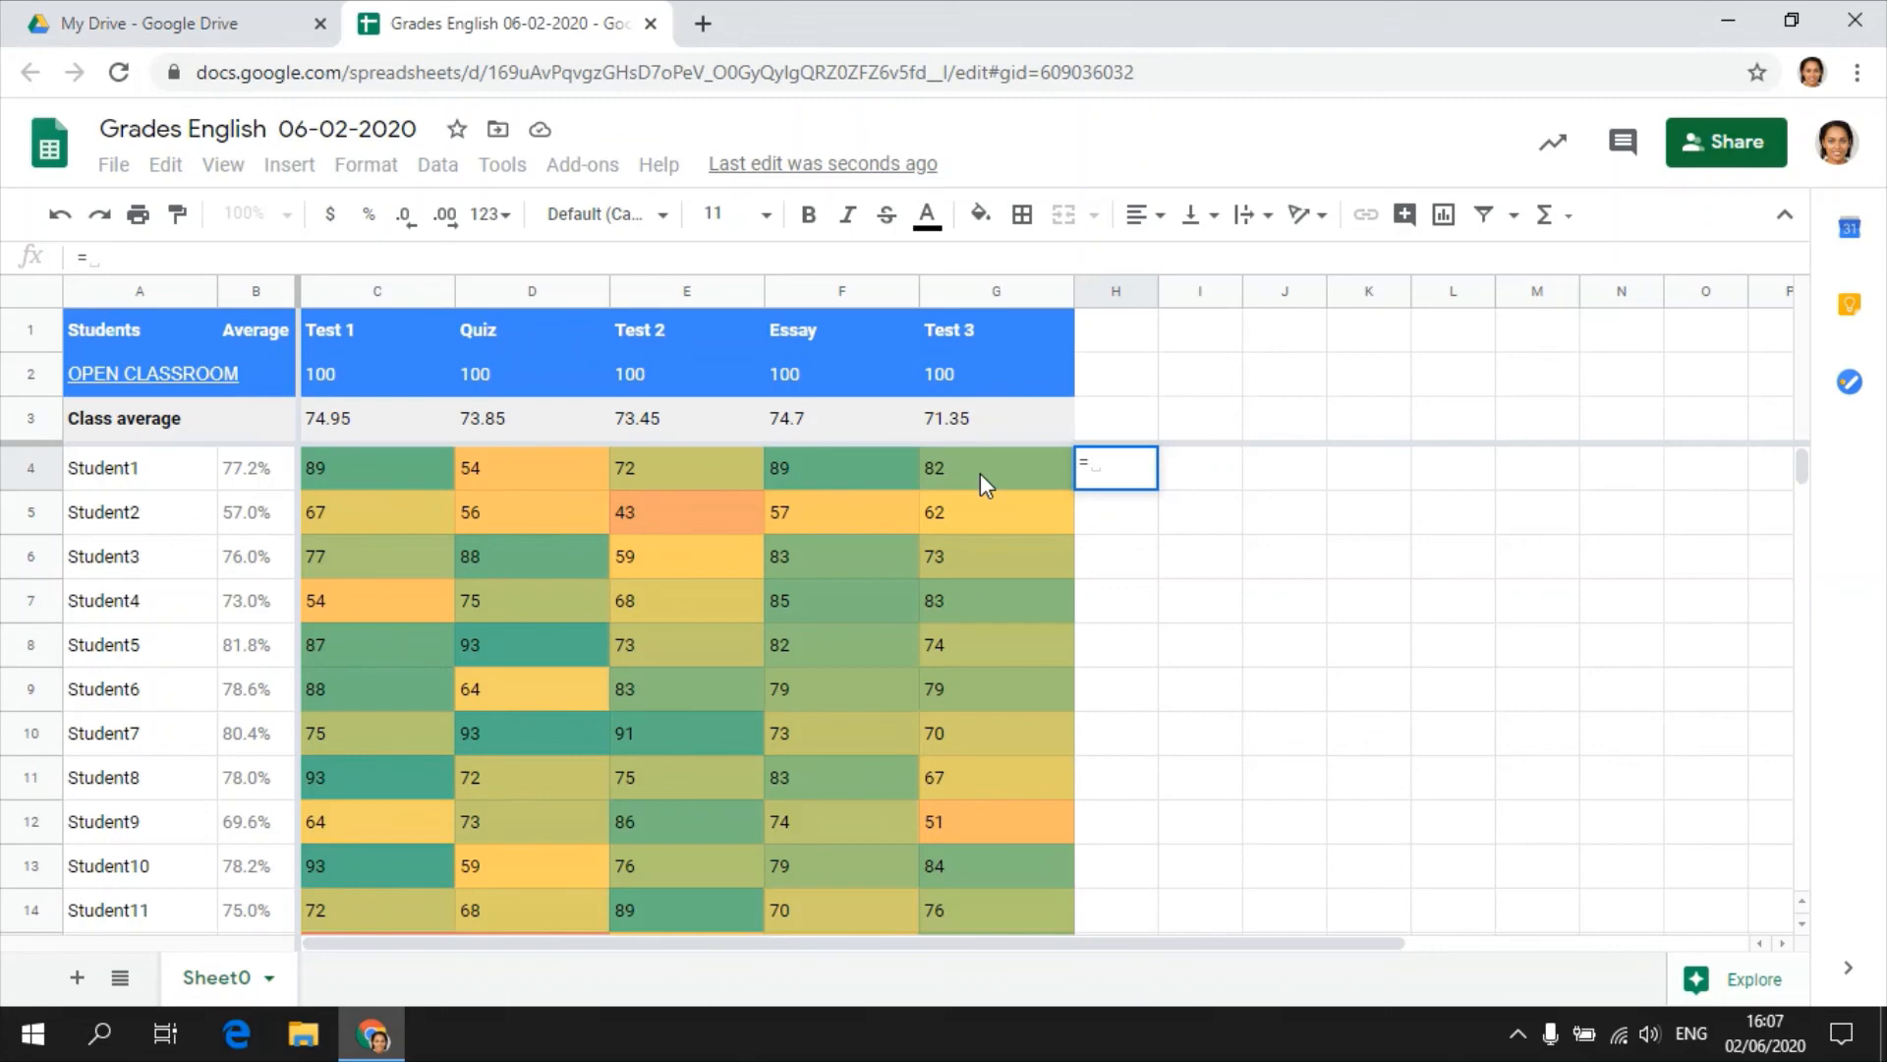
{"action": "type", "text": "SP"}
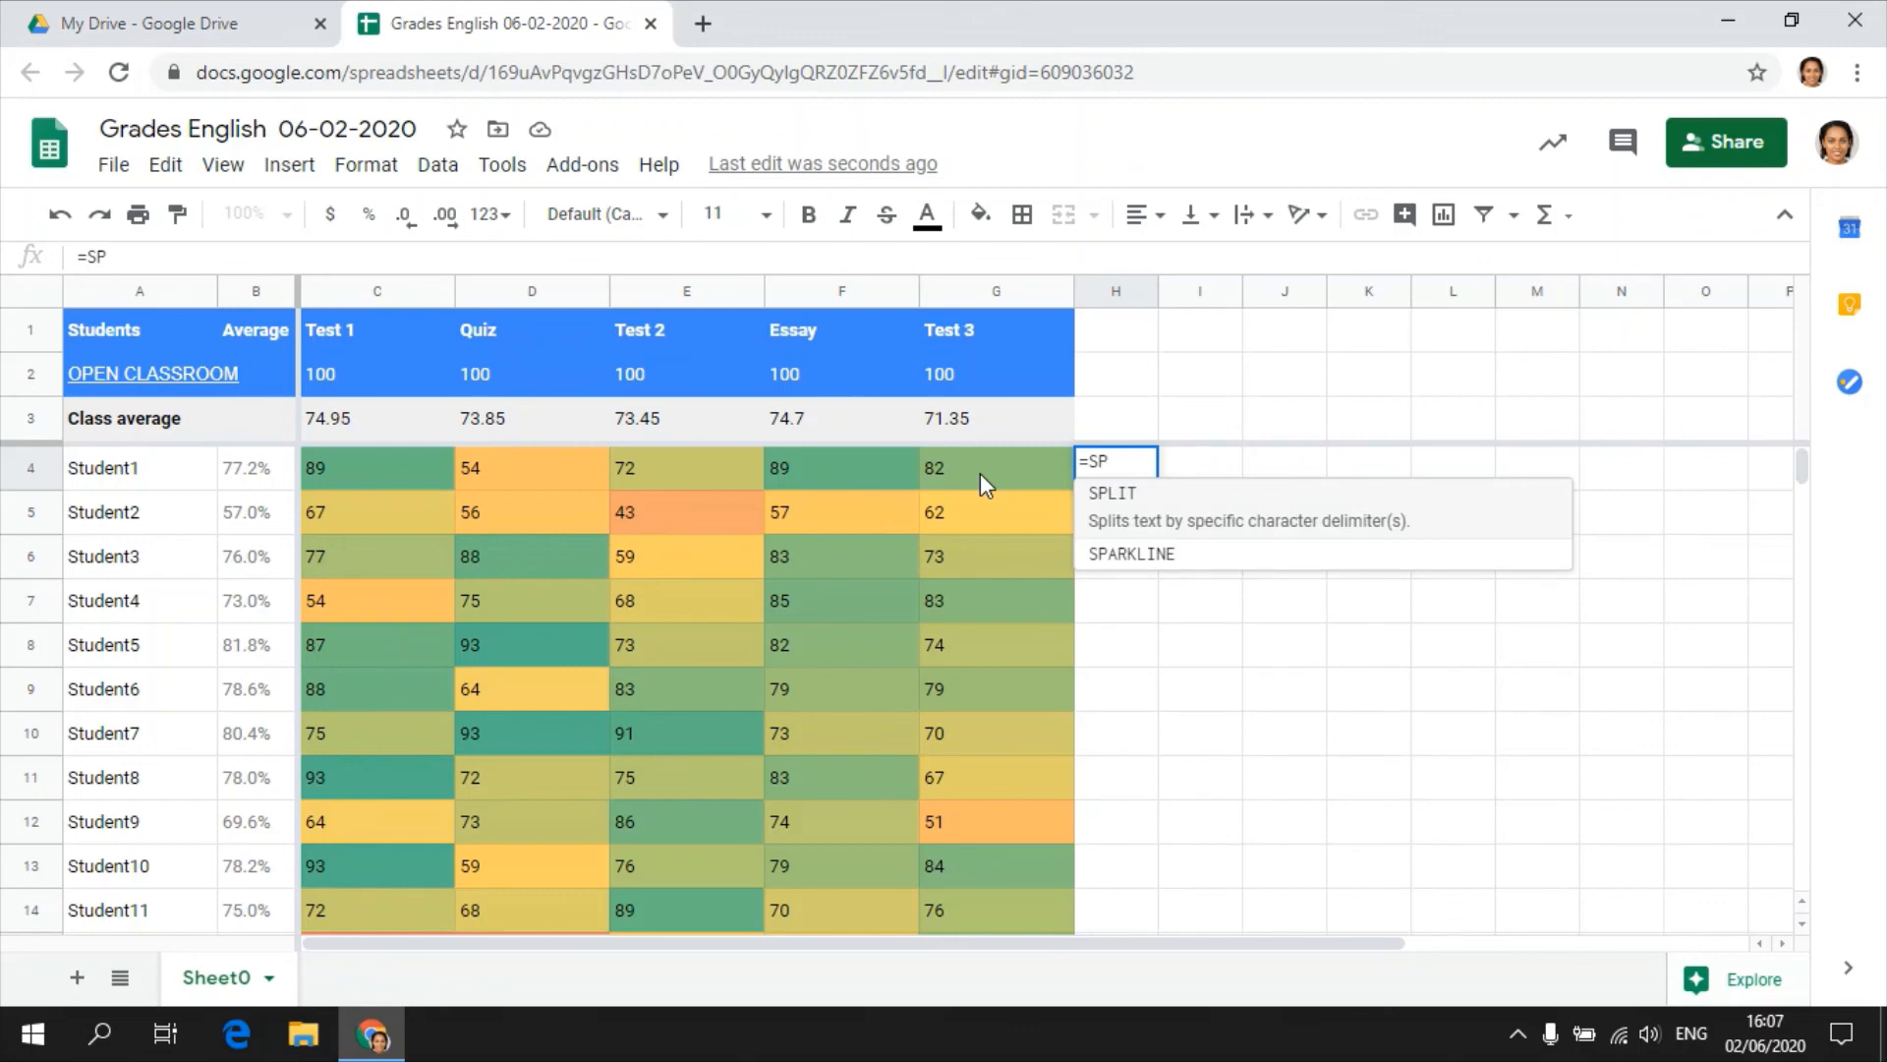
{"action": "type", "text": "A"}
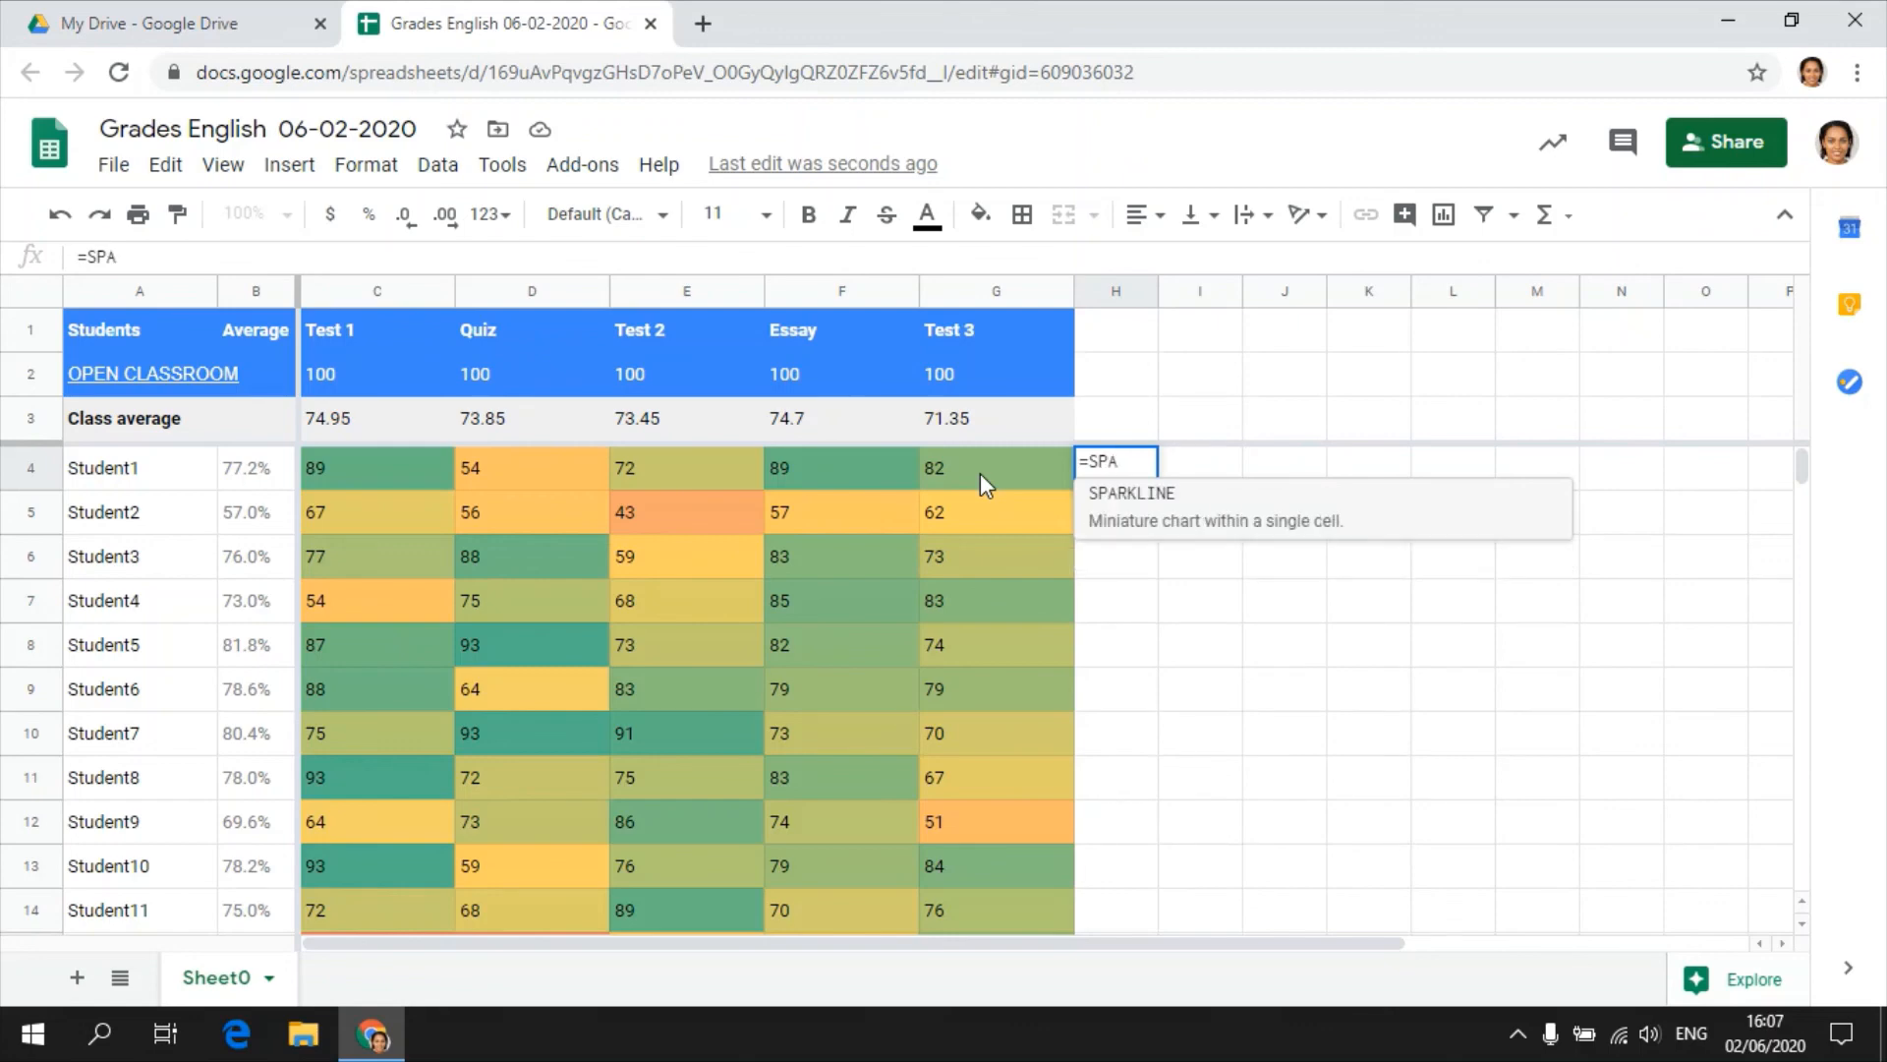
{"action": "left_click", "coordinate": [1158, 521]}
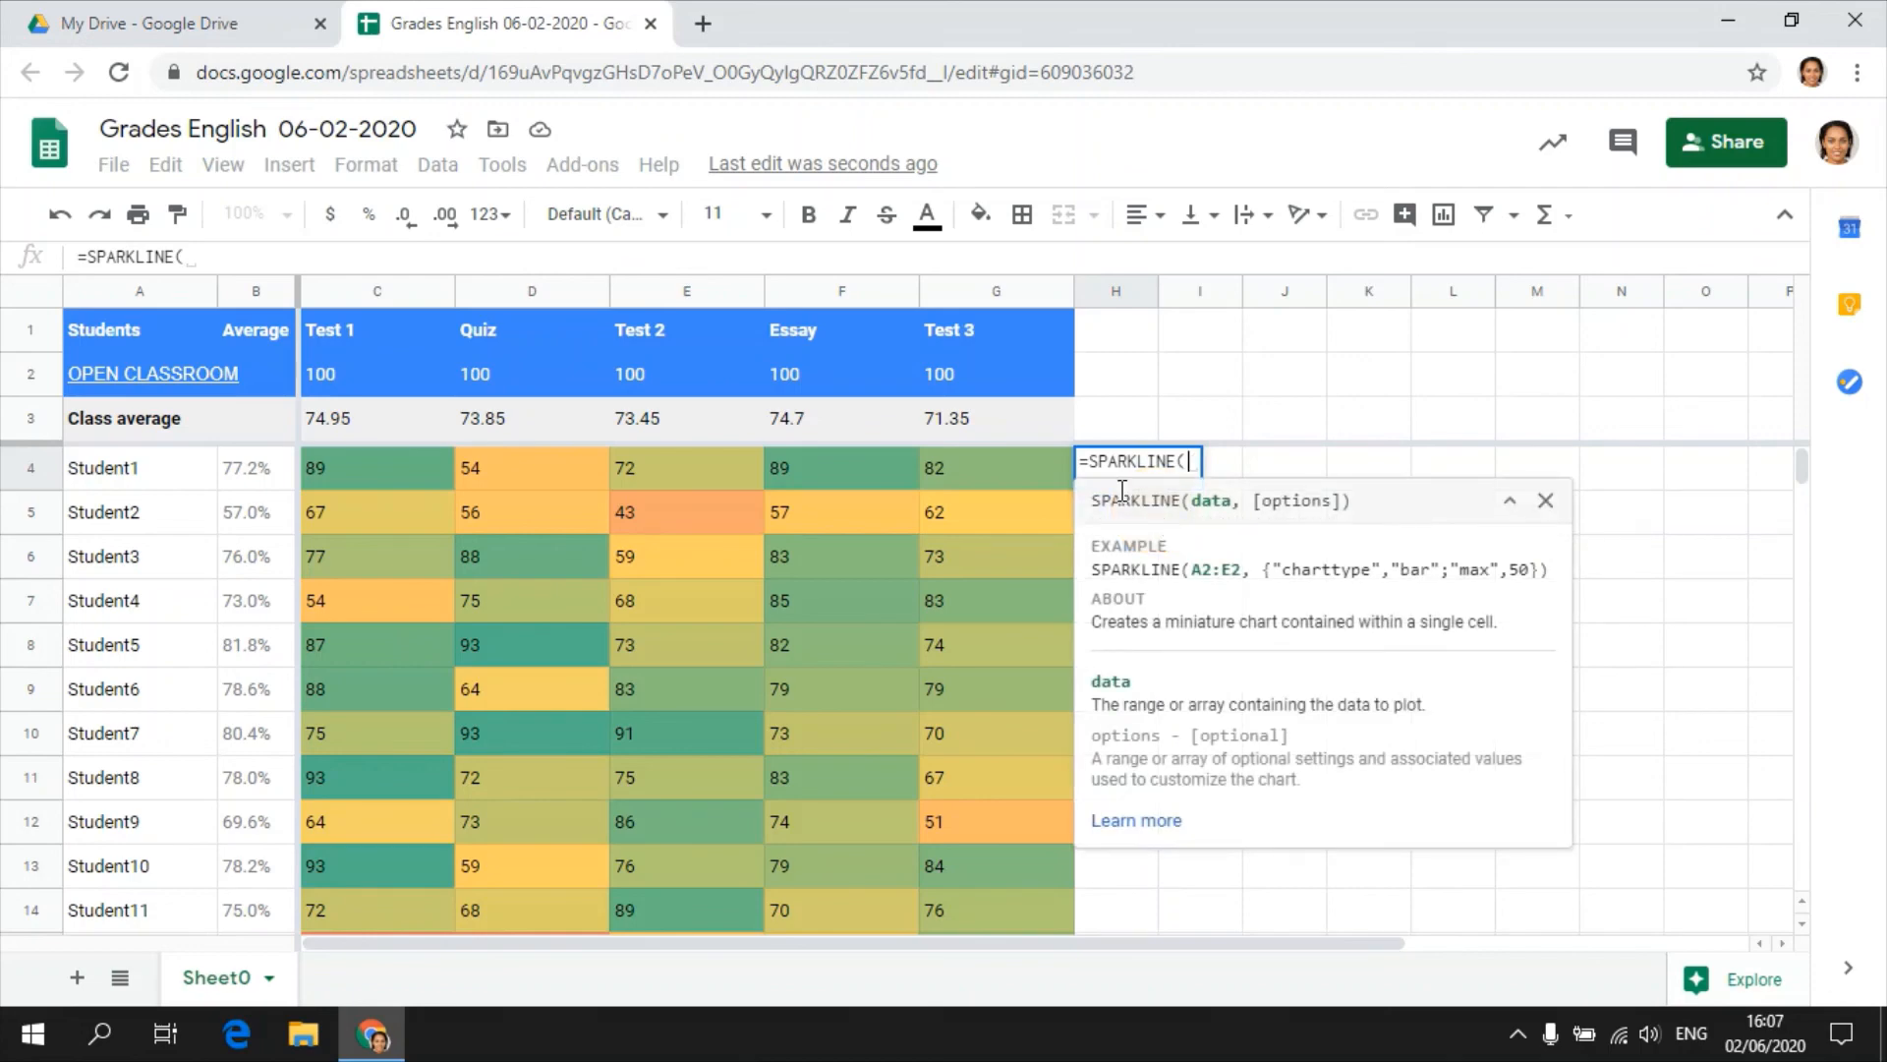
{"action": "left_click_drag", "start_coordinate": [385, 462], "coordinate": [976, 462]}
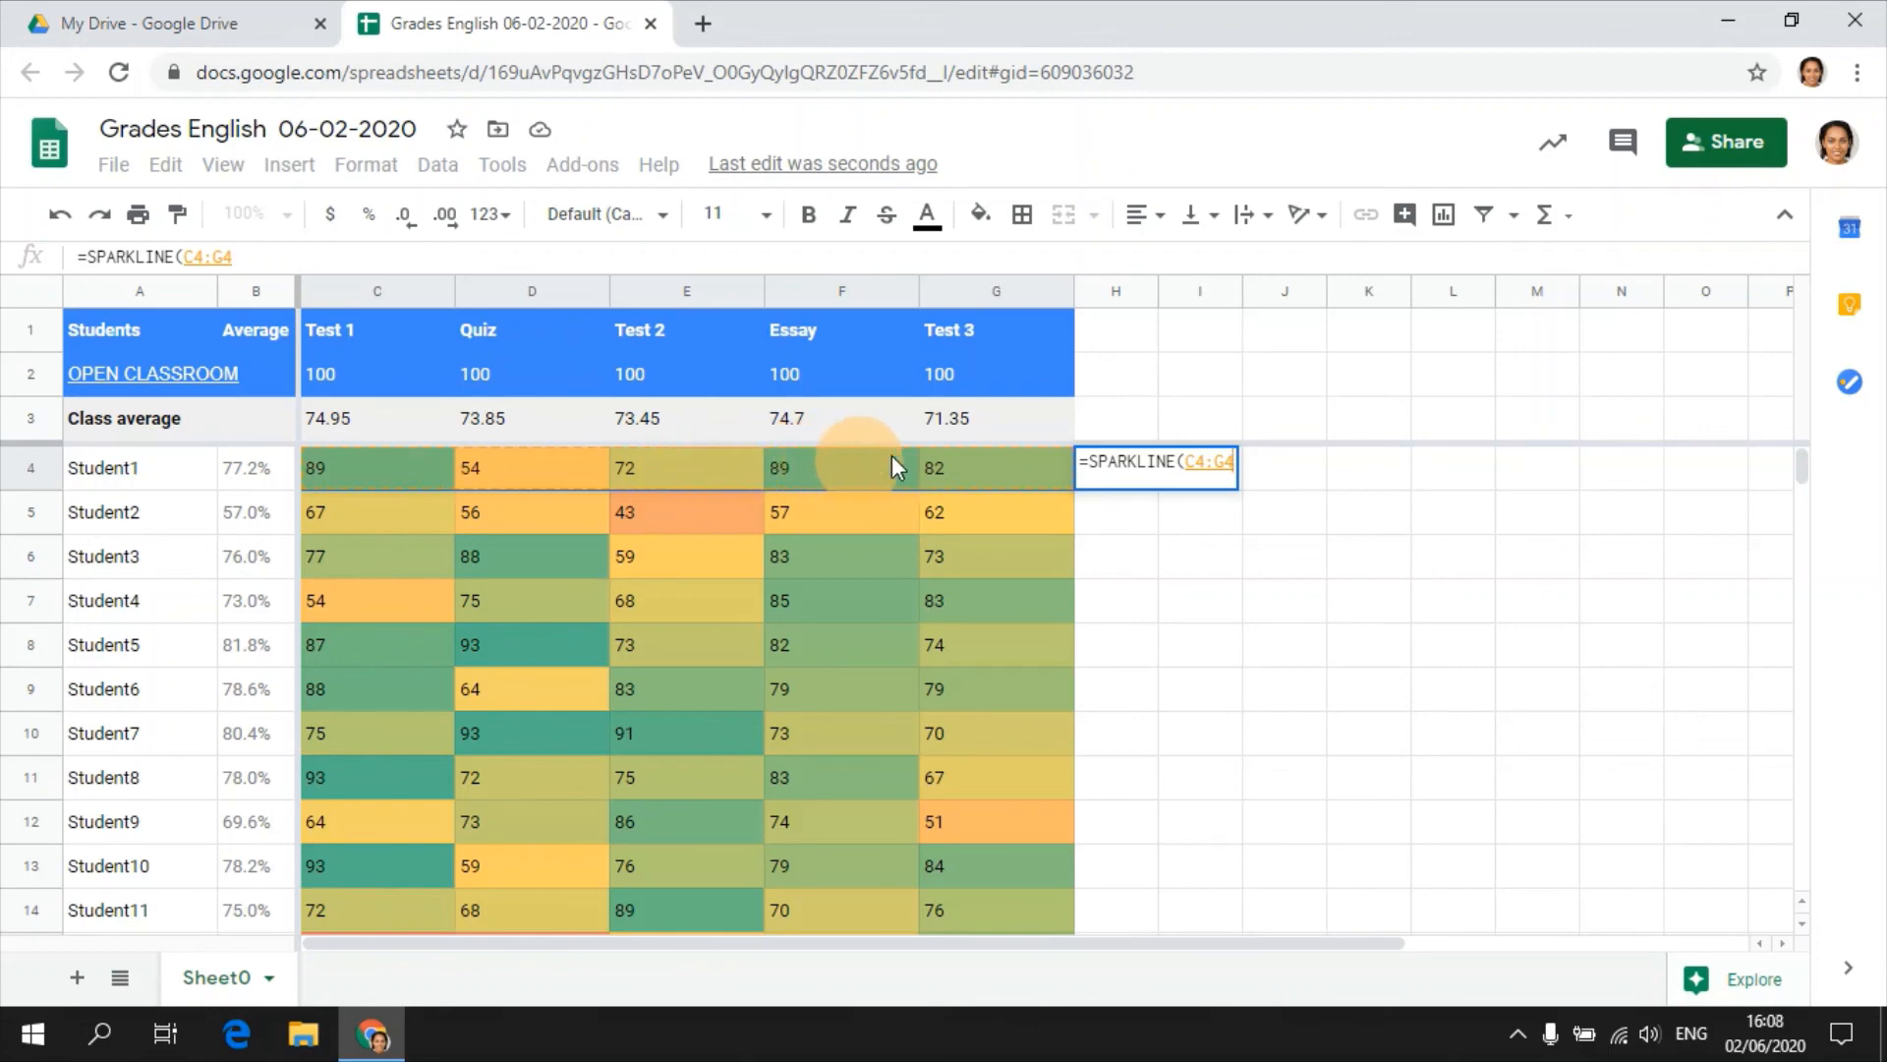
{"action": "type", "text": ")"}
{"action": "key", "text": "Return"}
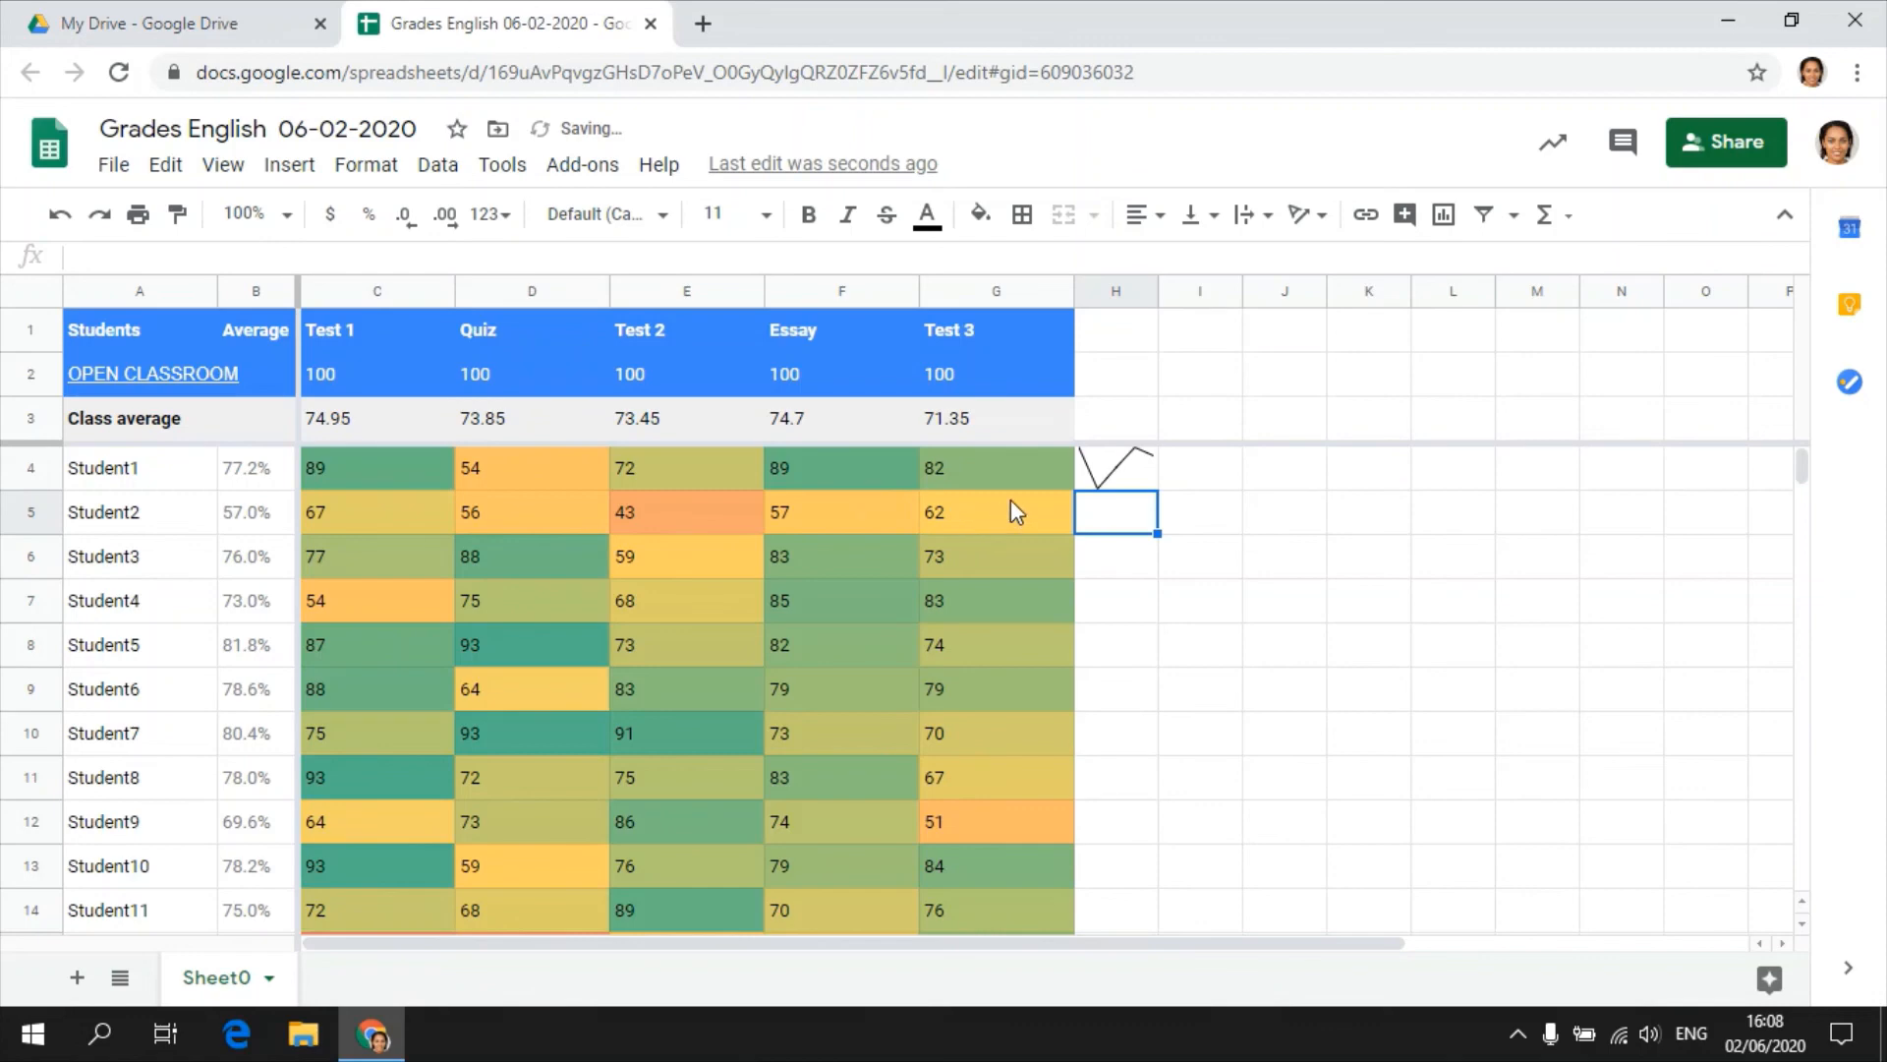
Fill the sparkline formula from H4 down to H23 so every student through Student20 has a chart.
{"action": "left_click", "coordinate": [1111, 480]}
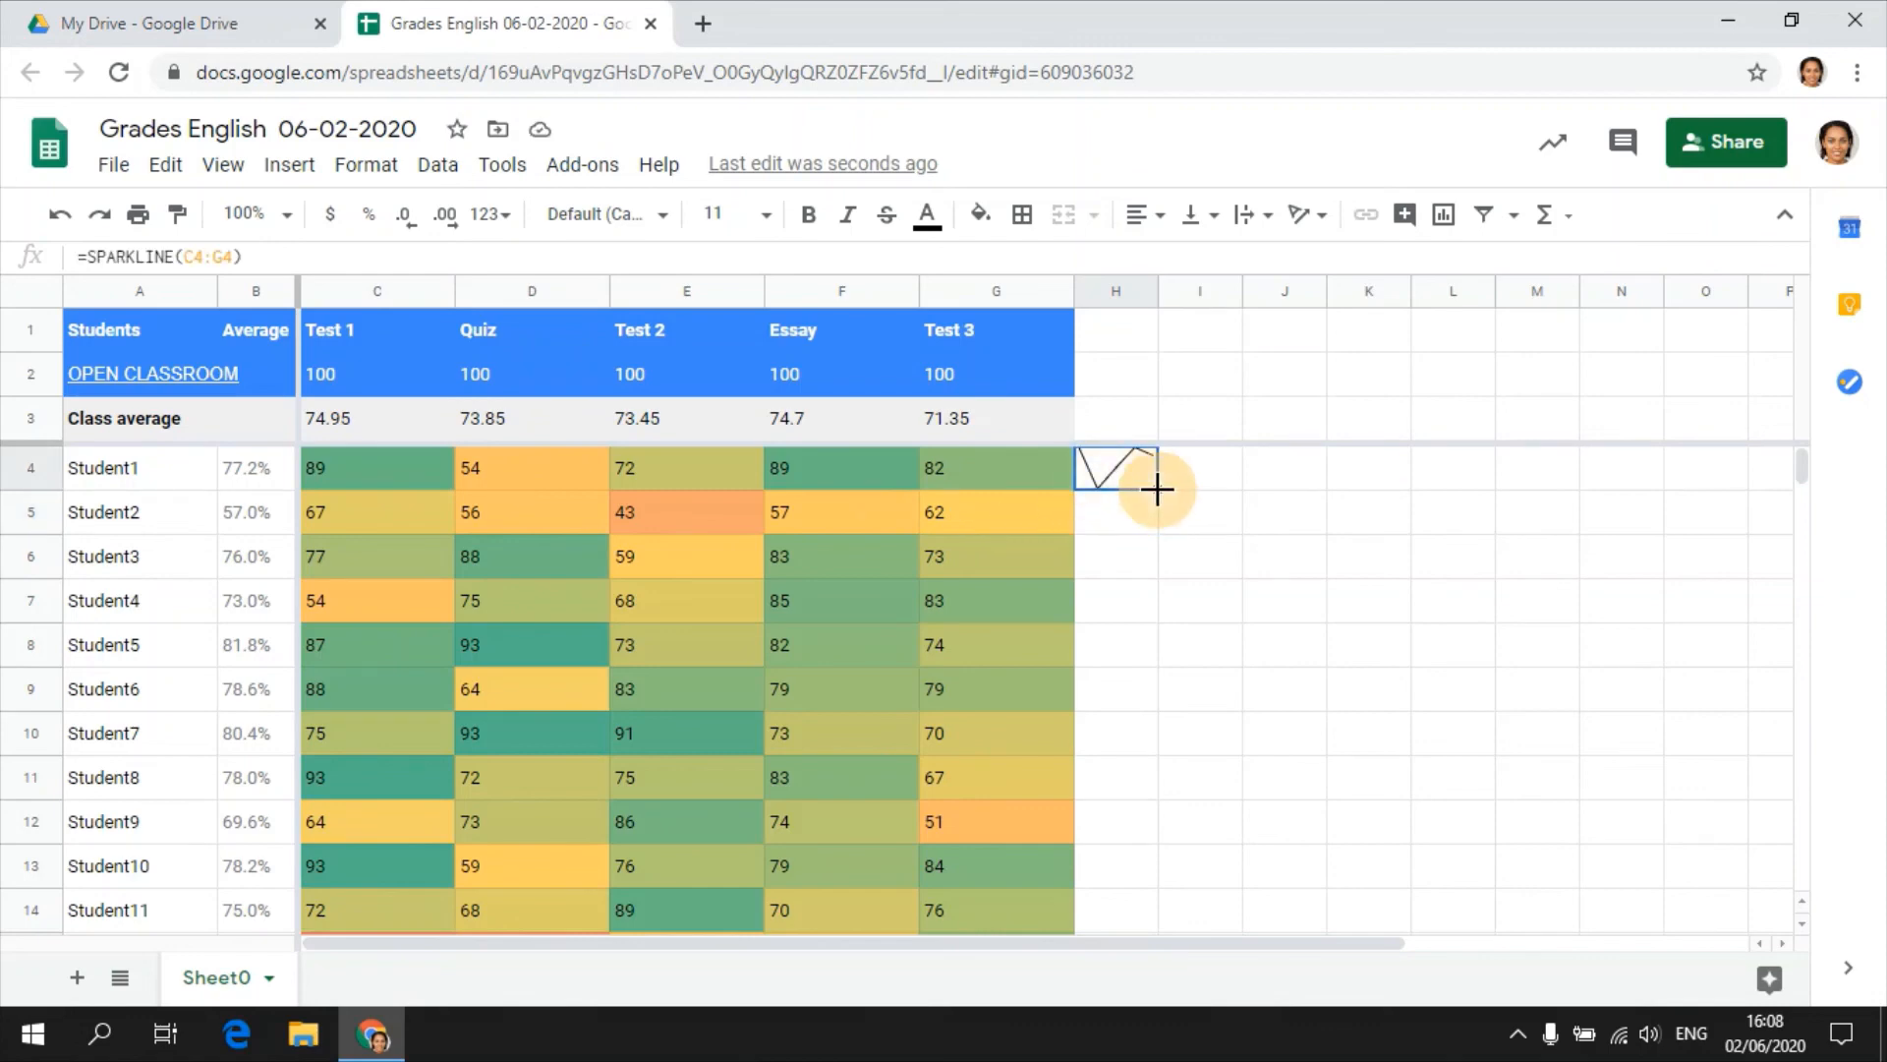
{"action": "left_click_drag", "start_coordinate": [1157, 488], "coordinate": [1135, 786]}
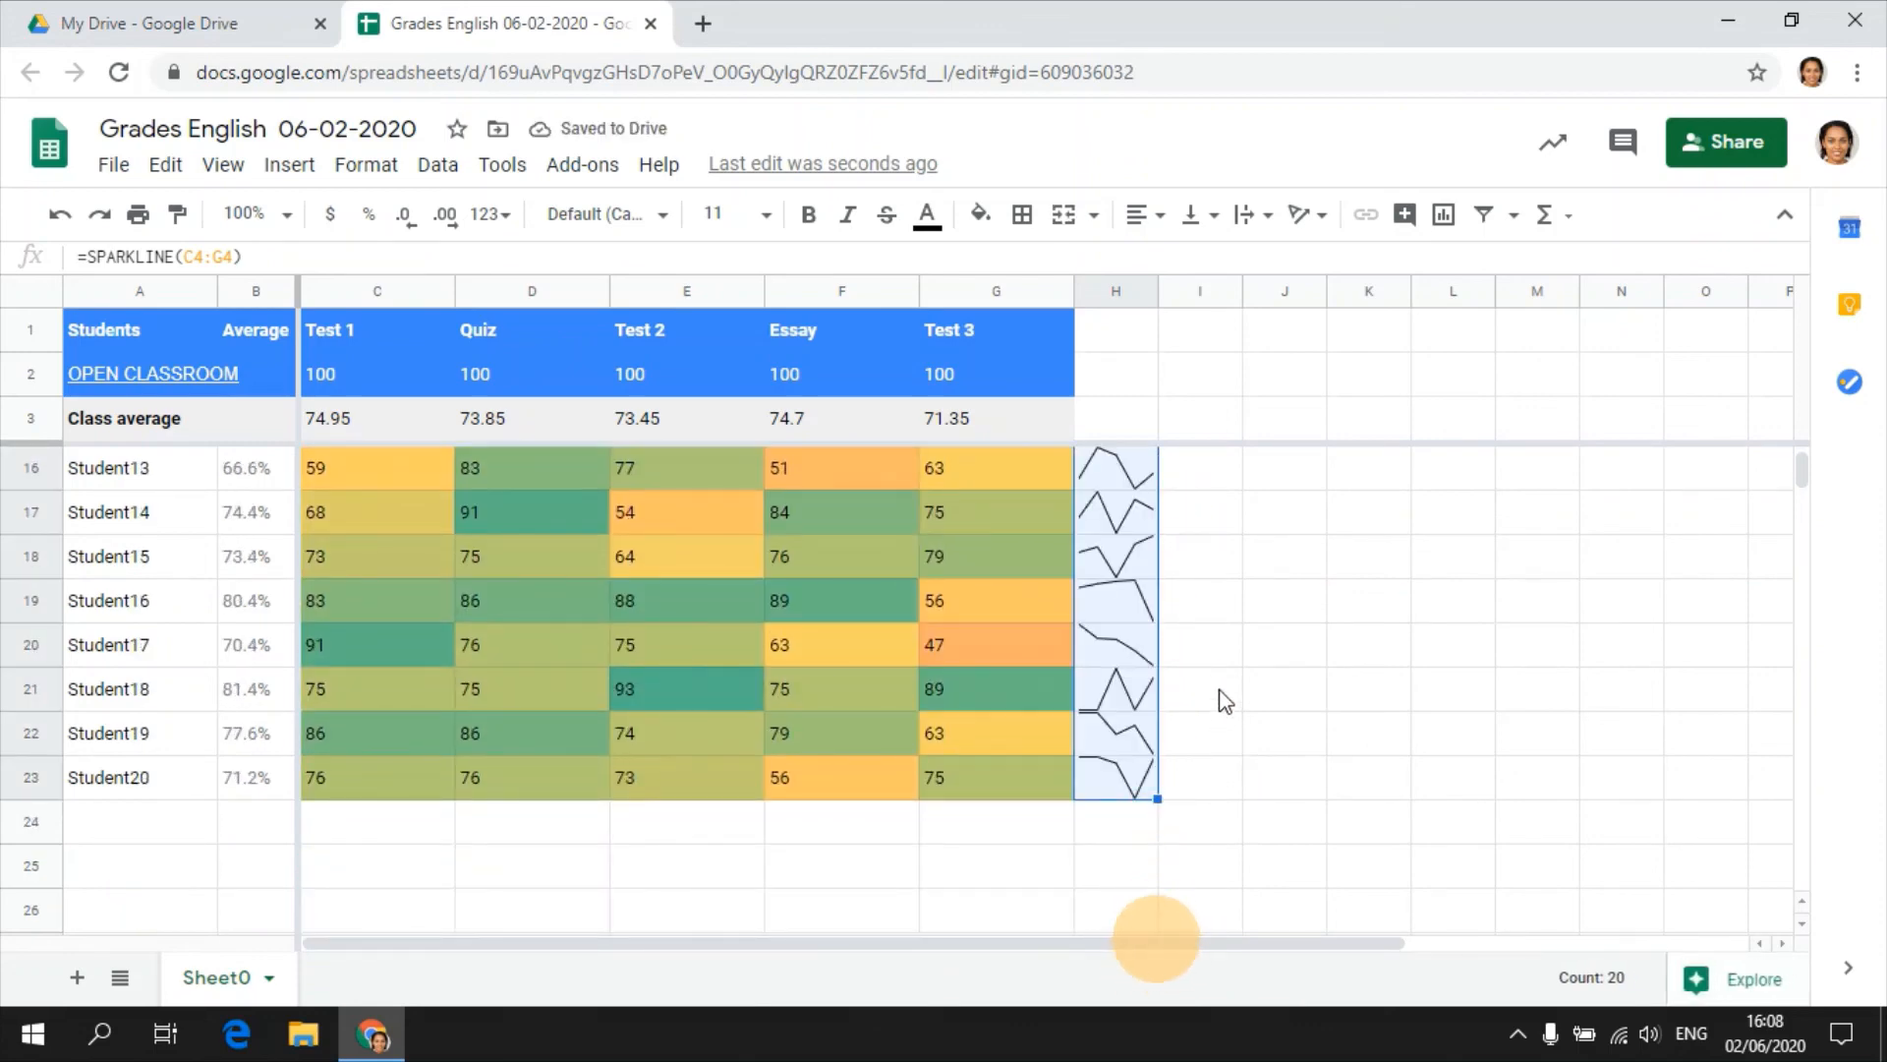
{"action": "left_click", "coordinate": [1220, 658]}
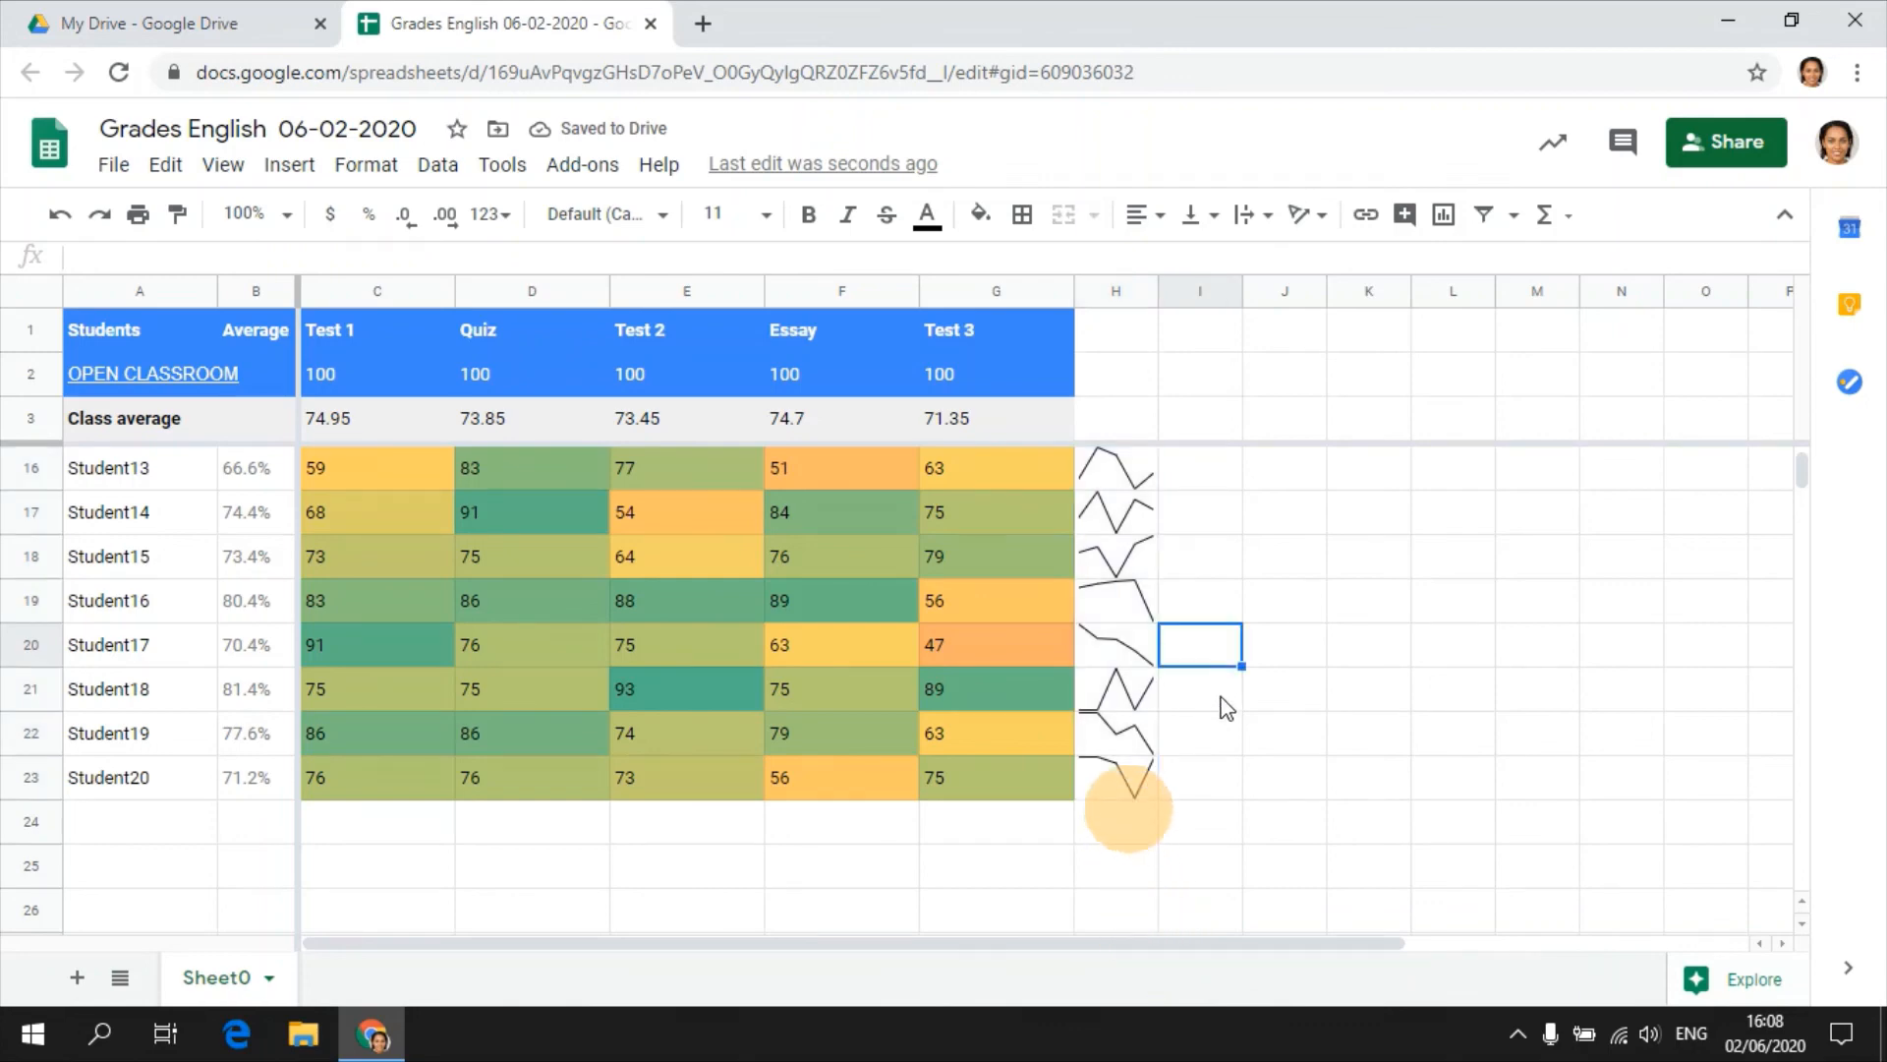
Examine the grade trends in the sparkline column, looking closely at Student17's and Student12's charts.
{"action": "scroll", "coordinate": [1219, 700], "scroll_direction": "up", "scroll_amount": 3}
{"action": "scroll", "coordinate": [1213, 688], "scroll_direction": "down", "scroll_amount": 2}
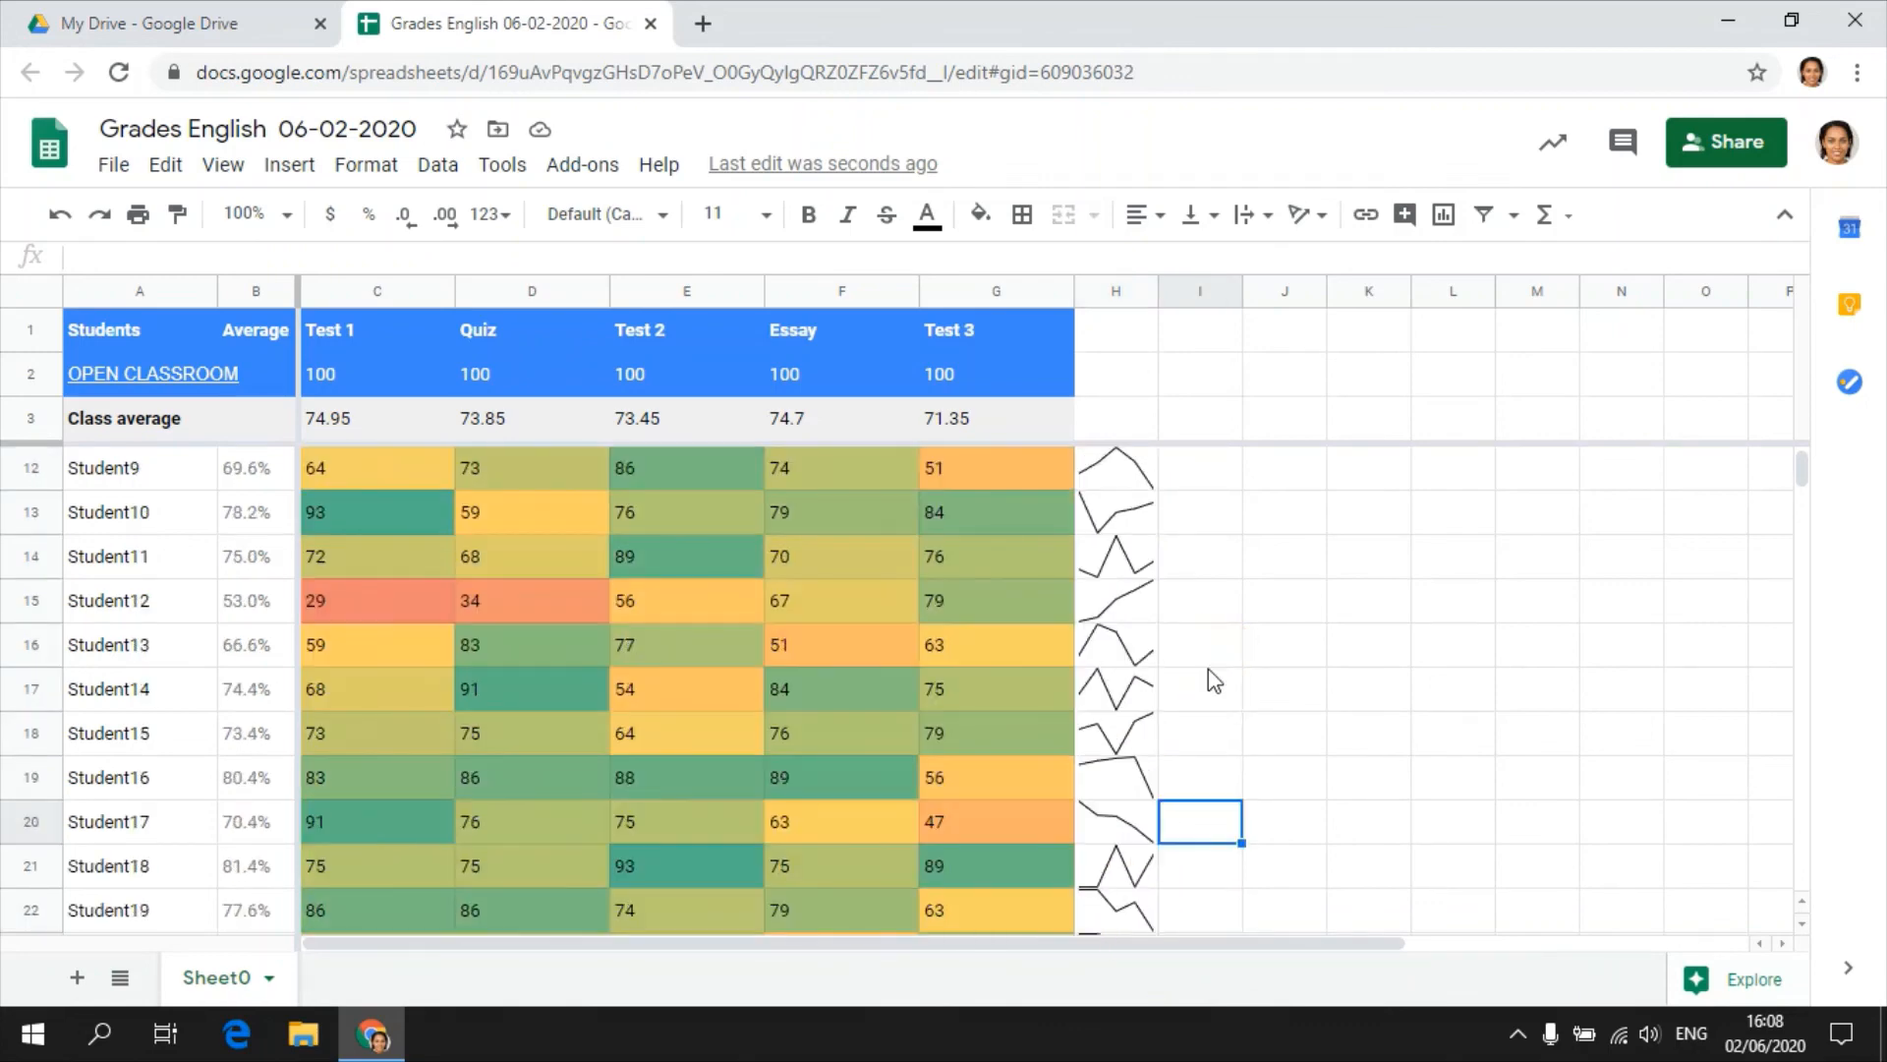
{"action": "scroll", "coordinate": [1215, 680], "scroll_direction": "down", "scroll_amount": 1}
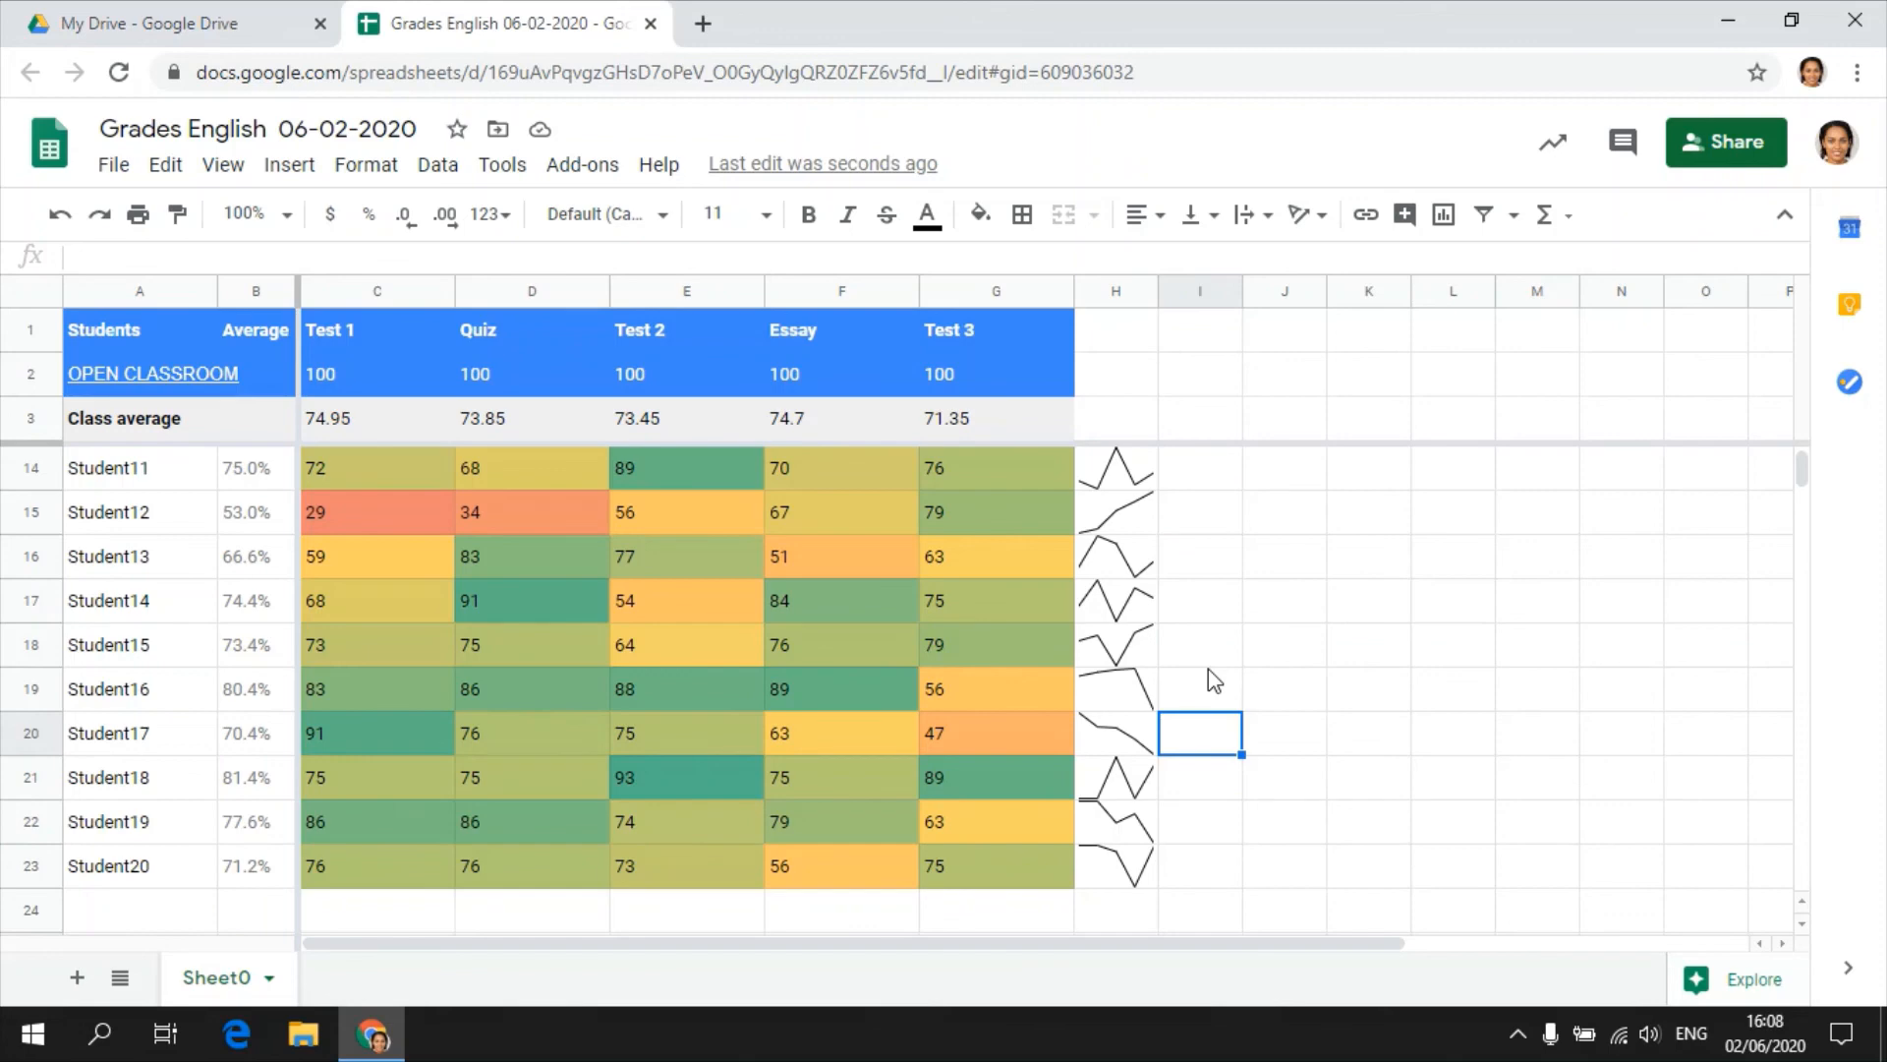
{"action": "left_click", "coordinate": [1126, 737]}
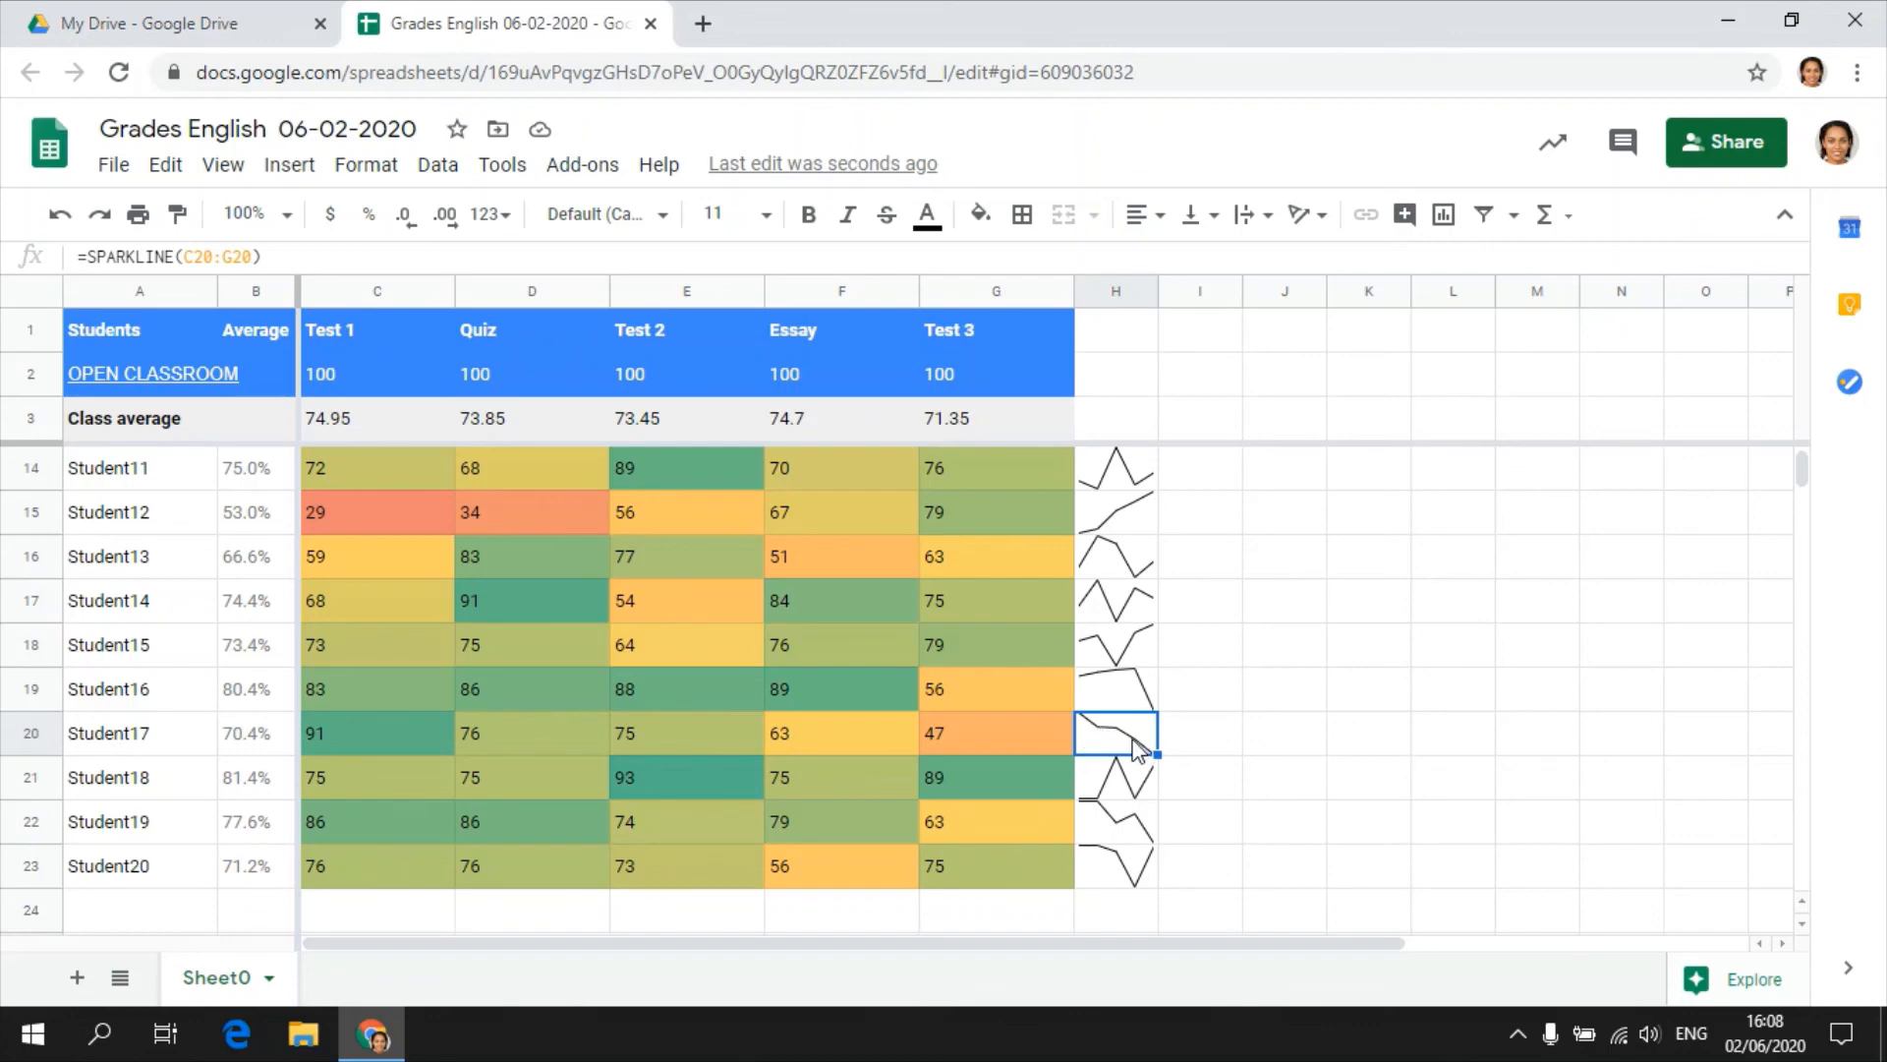
{"action": "left_click", "coordinate": [1116, 531]}
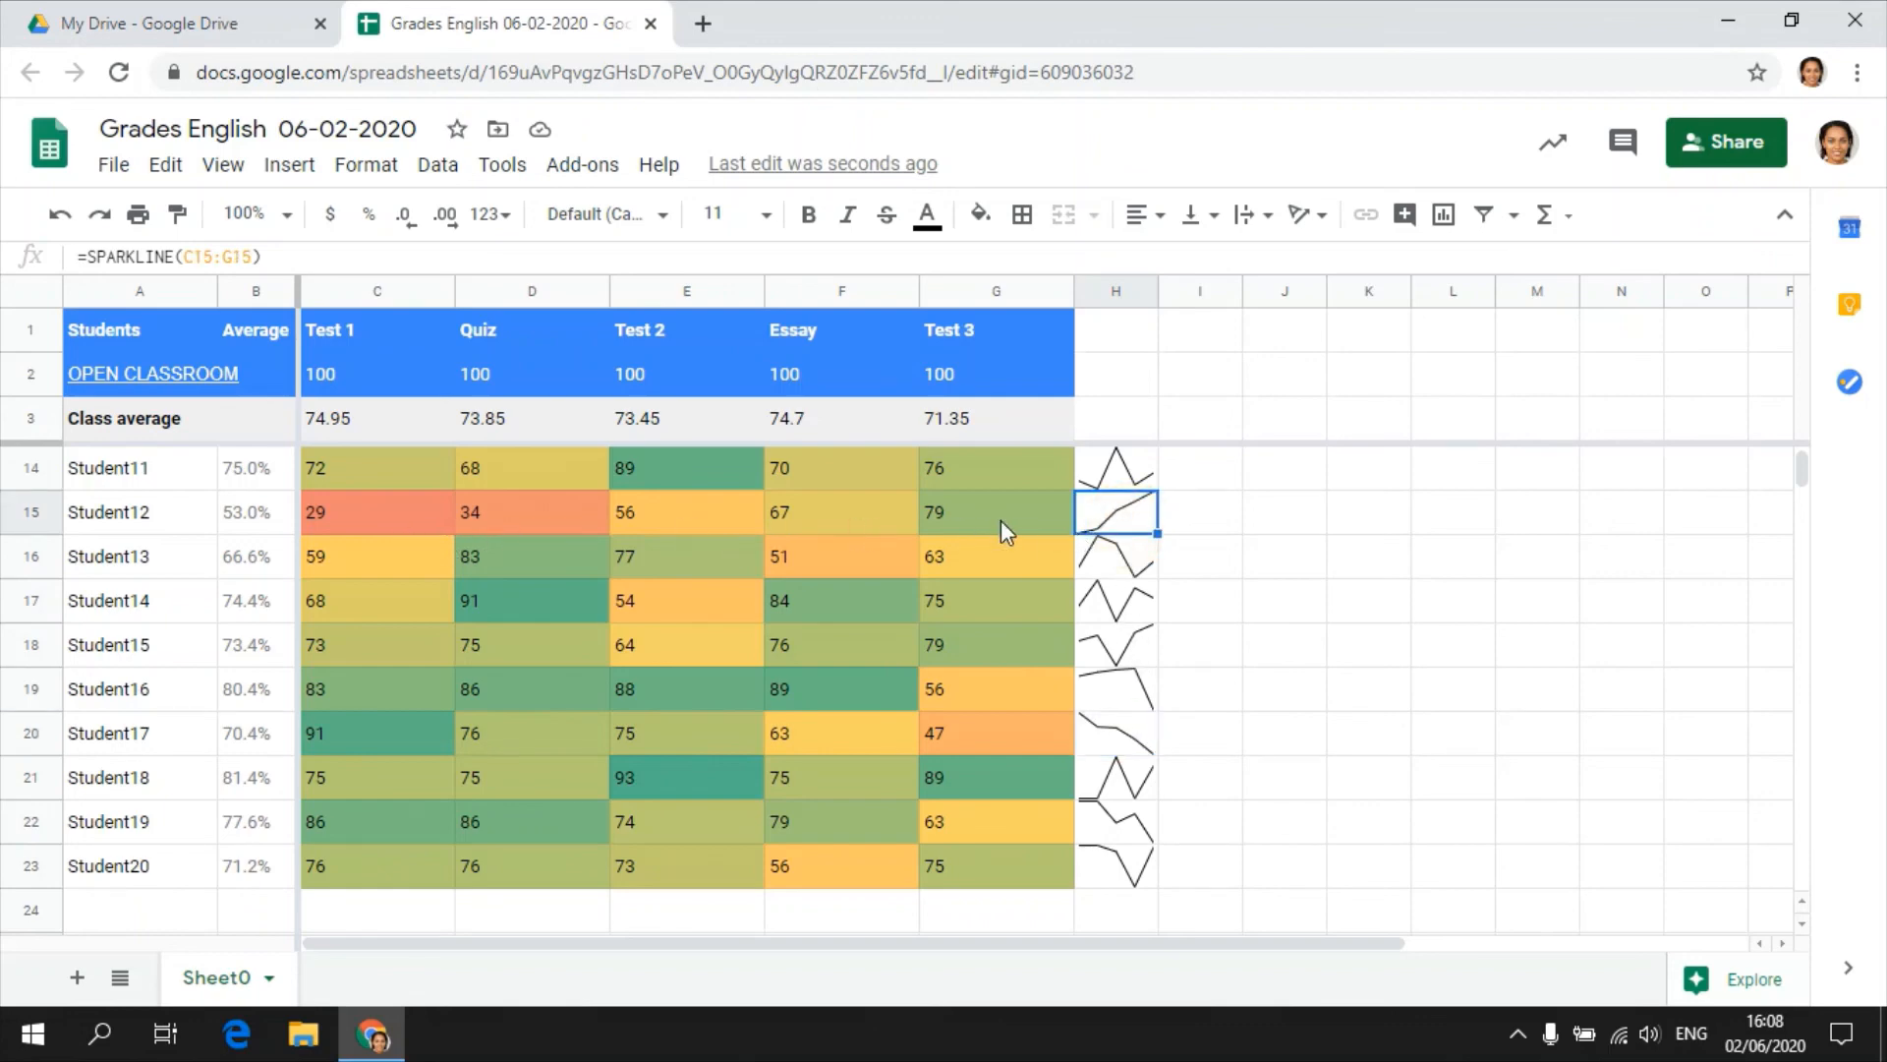
{"action": "scroll", "coordinate": [1201, 575], "scroll_direction": "up", "scroll_amount": 1}
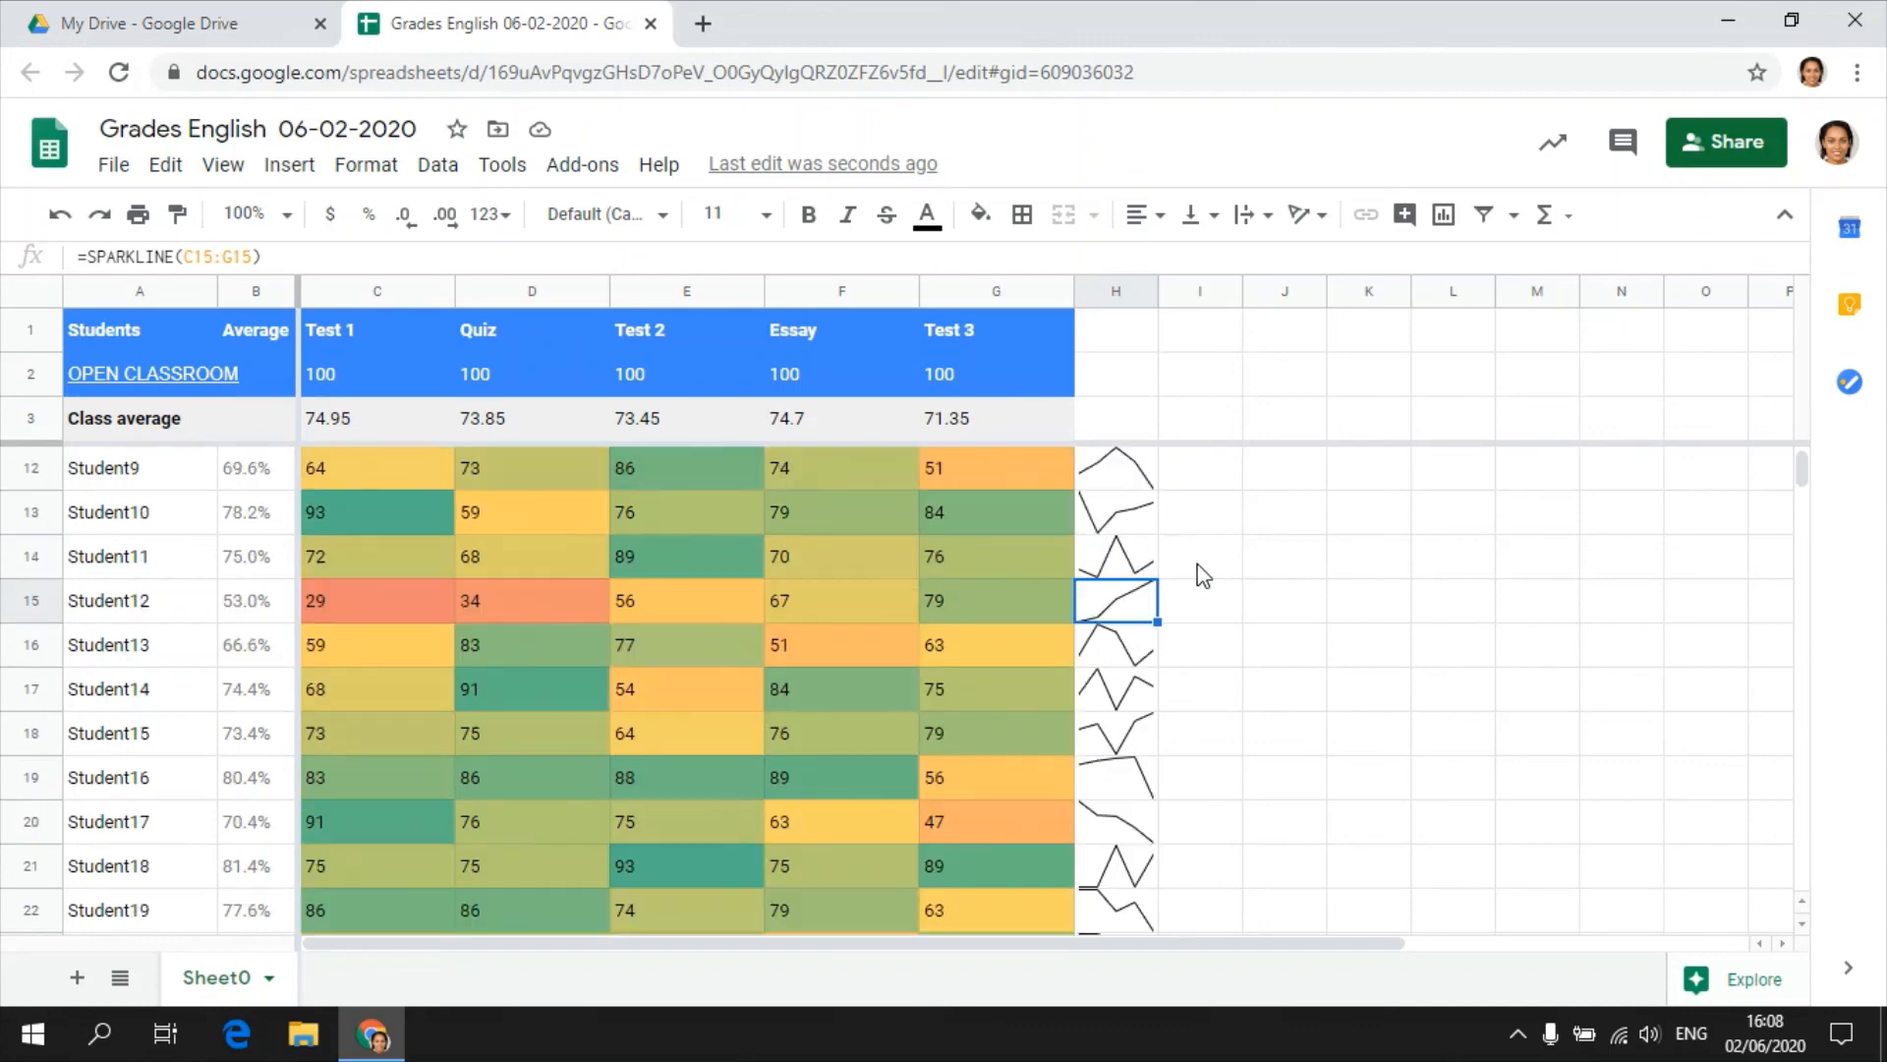
{"action": "scroll", "coordinate": [1203, 575], "scroll_direction": "up", "scroll_amount": 1}
{"action": "scroll", "coordinate": [1195, 664], "scroll_direction": "up", "scroll_amount": 3}
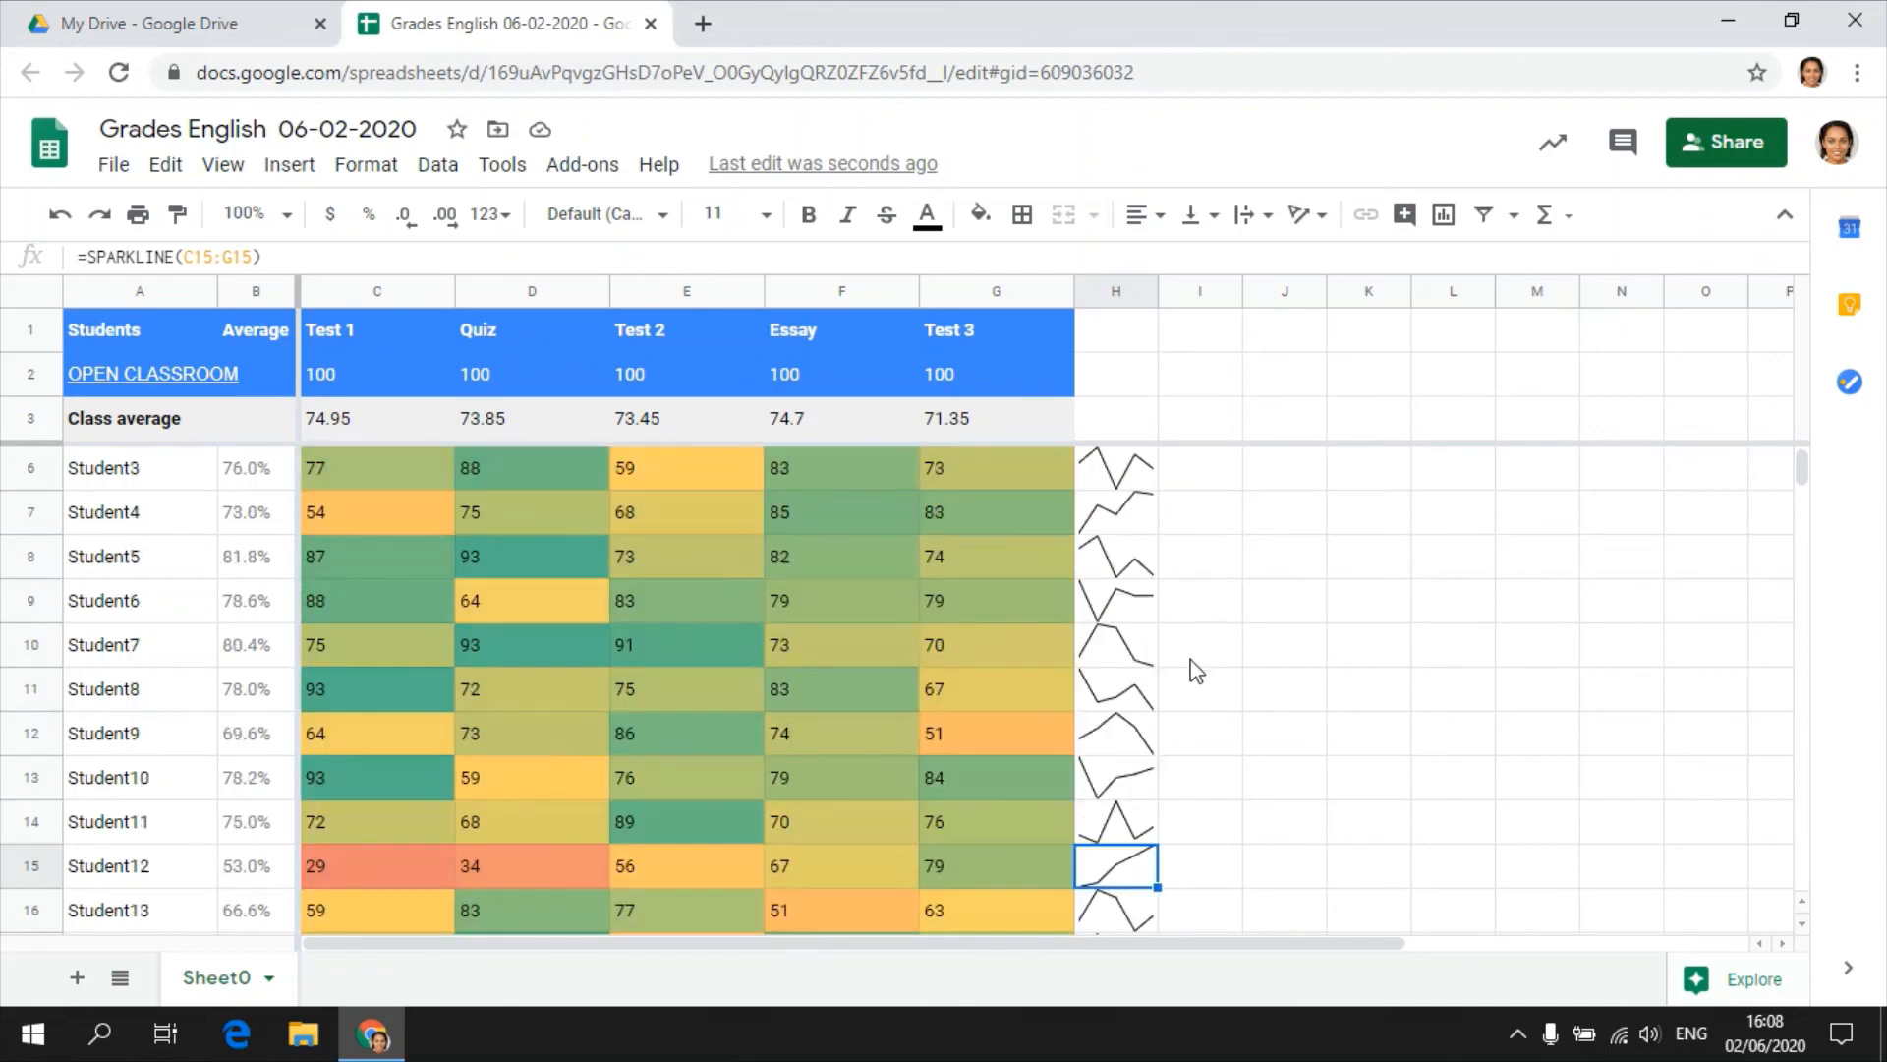